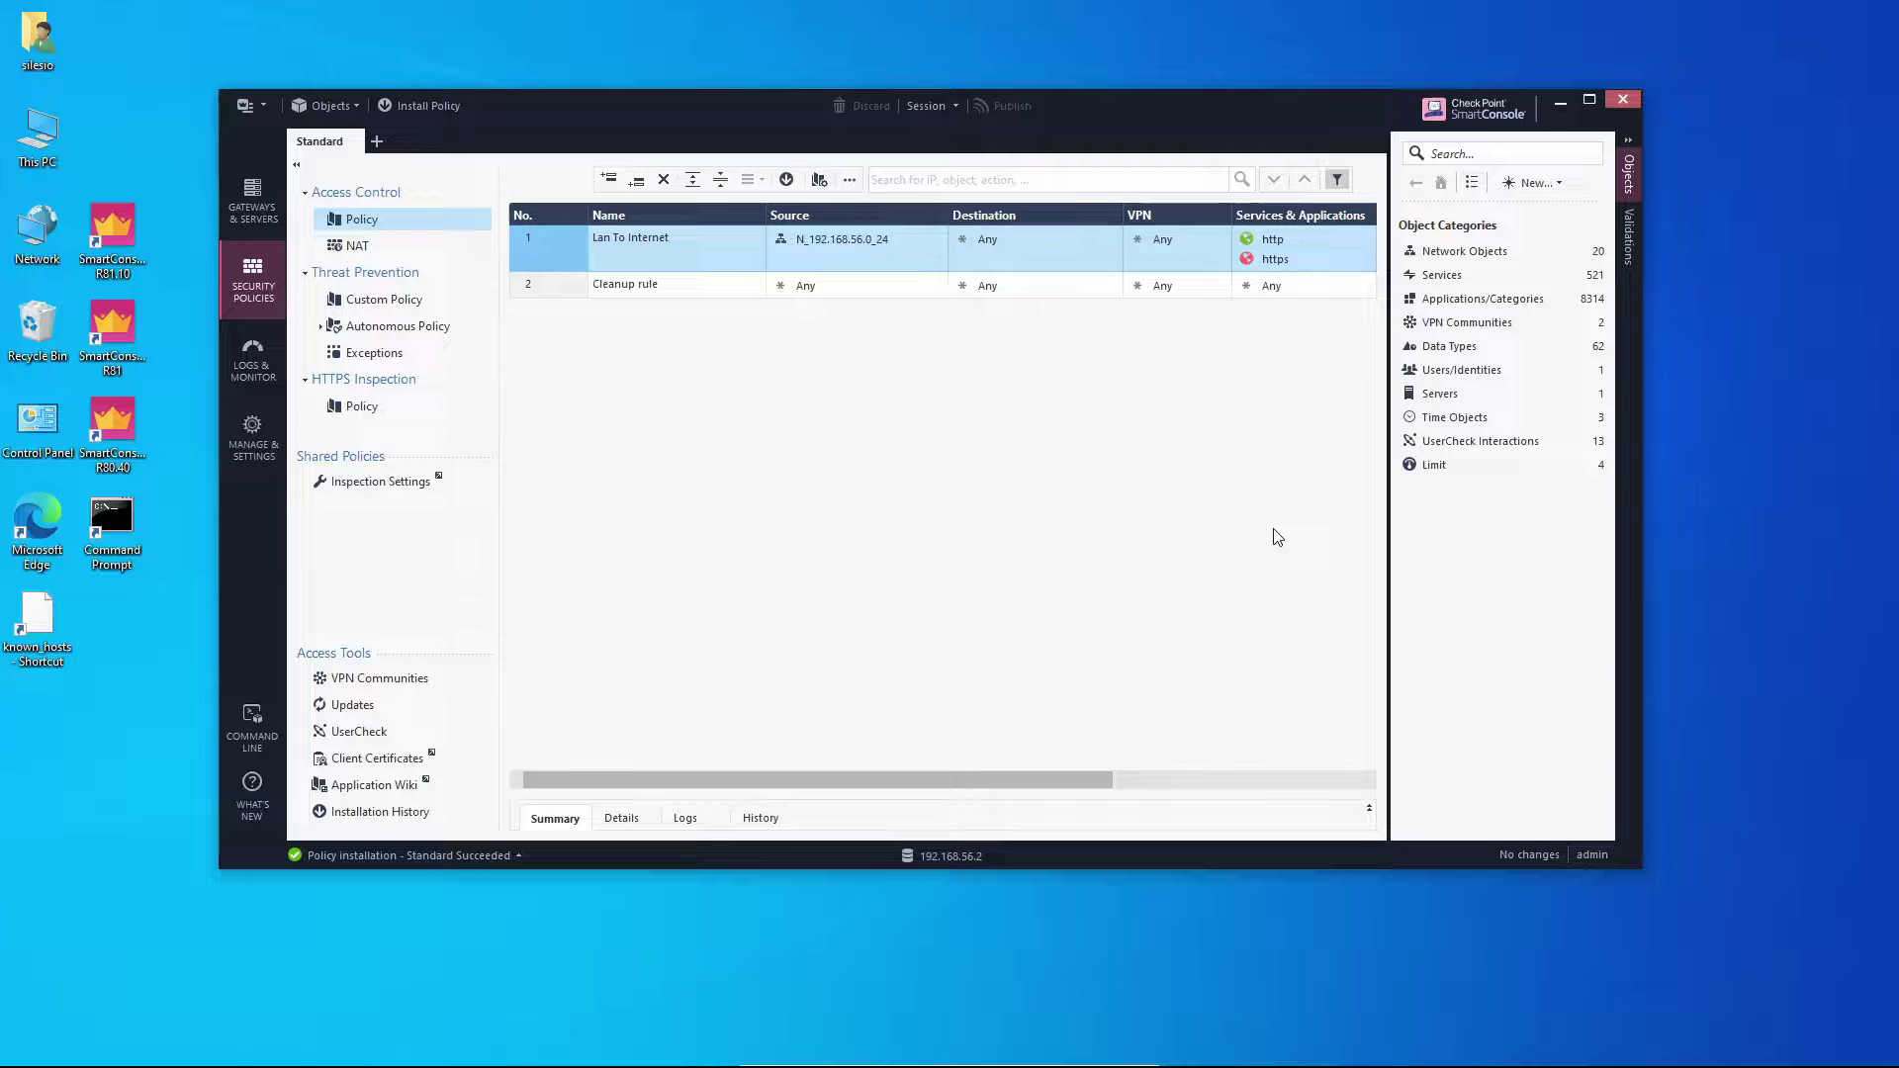
Open gateway GW's properties from Gateways and Servers and enable its Mobile Access blade.
{"action": "left_click", "coordinate": [1474, 251]}
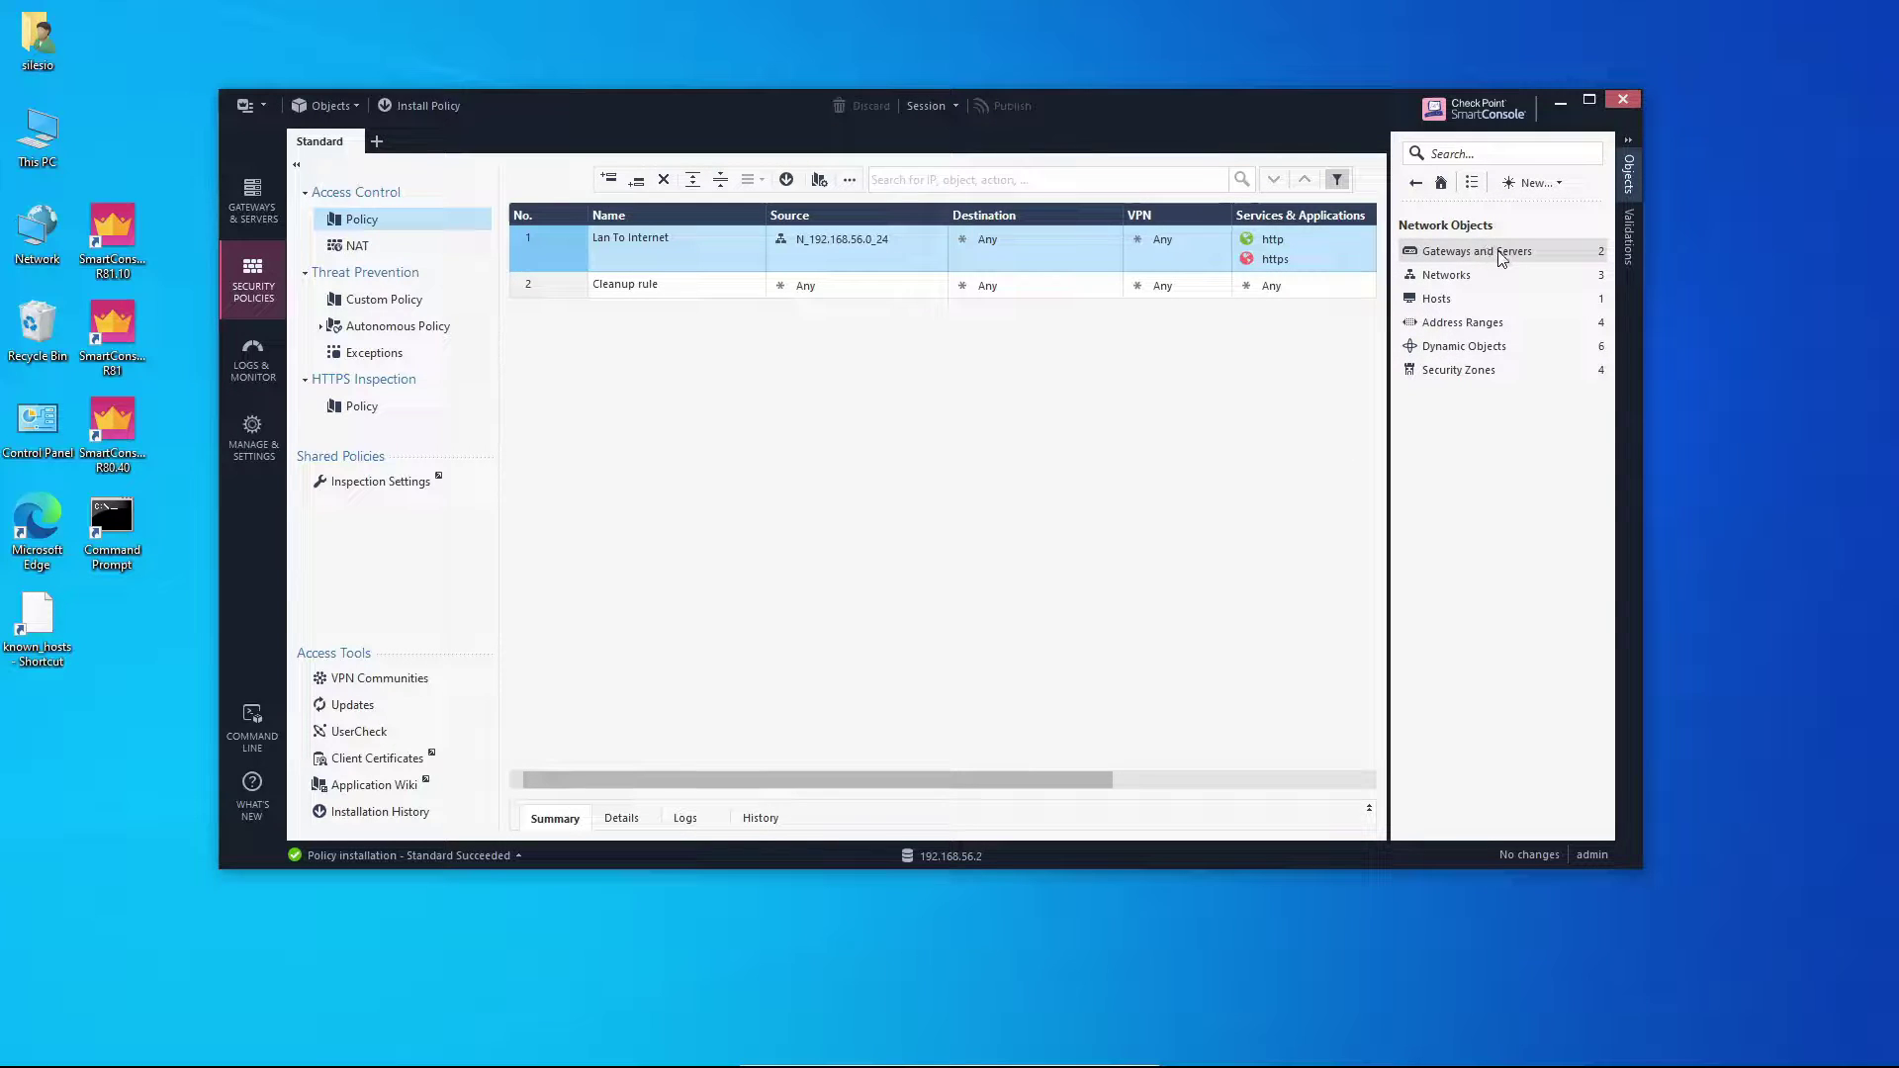
{"action": "left_click", "coordinate": [1492, 253]}
{"action": "left_click", "coordinate": [1504, 255]}
{"action": "double_click", "coordinate": [1454, 251]}
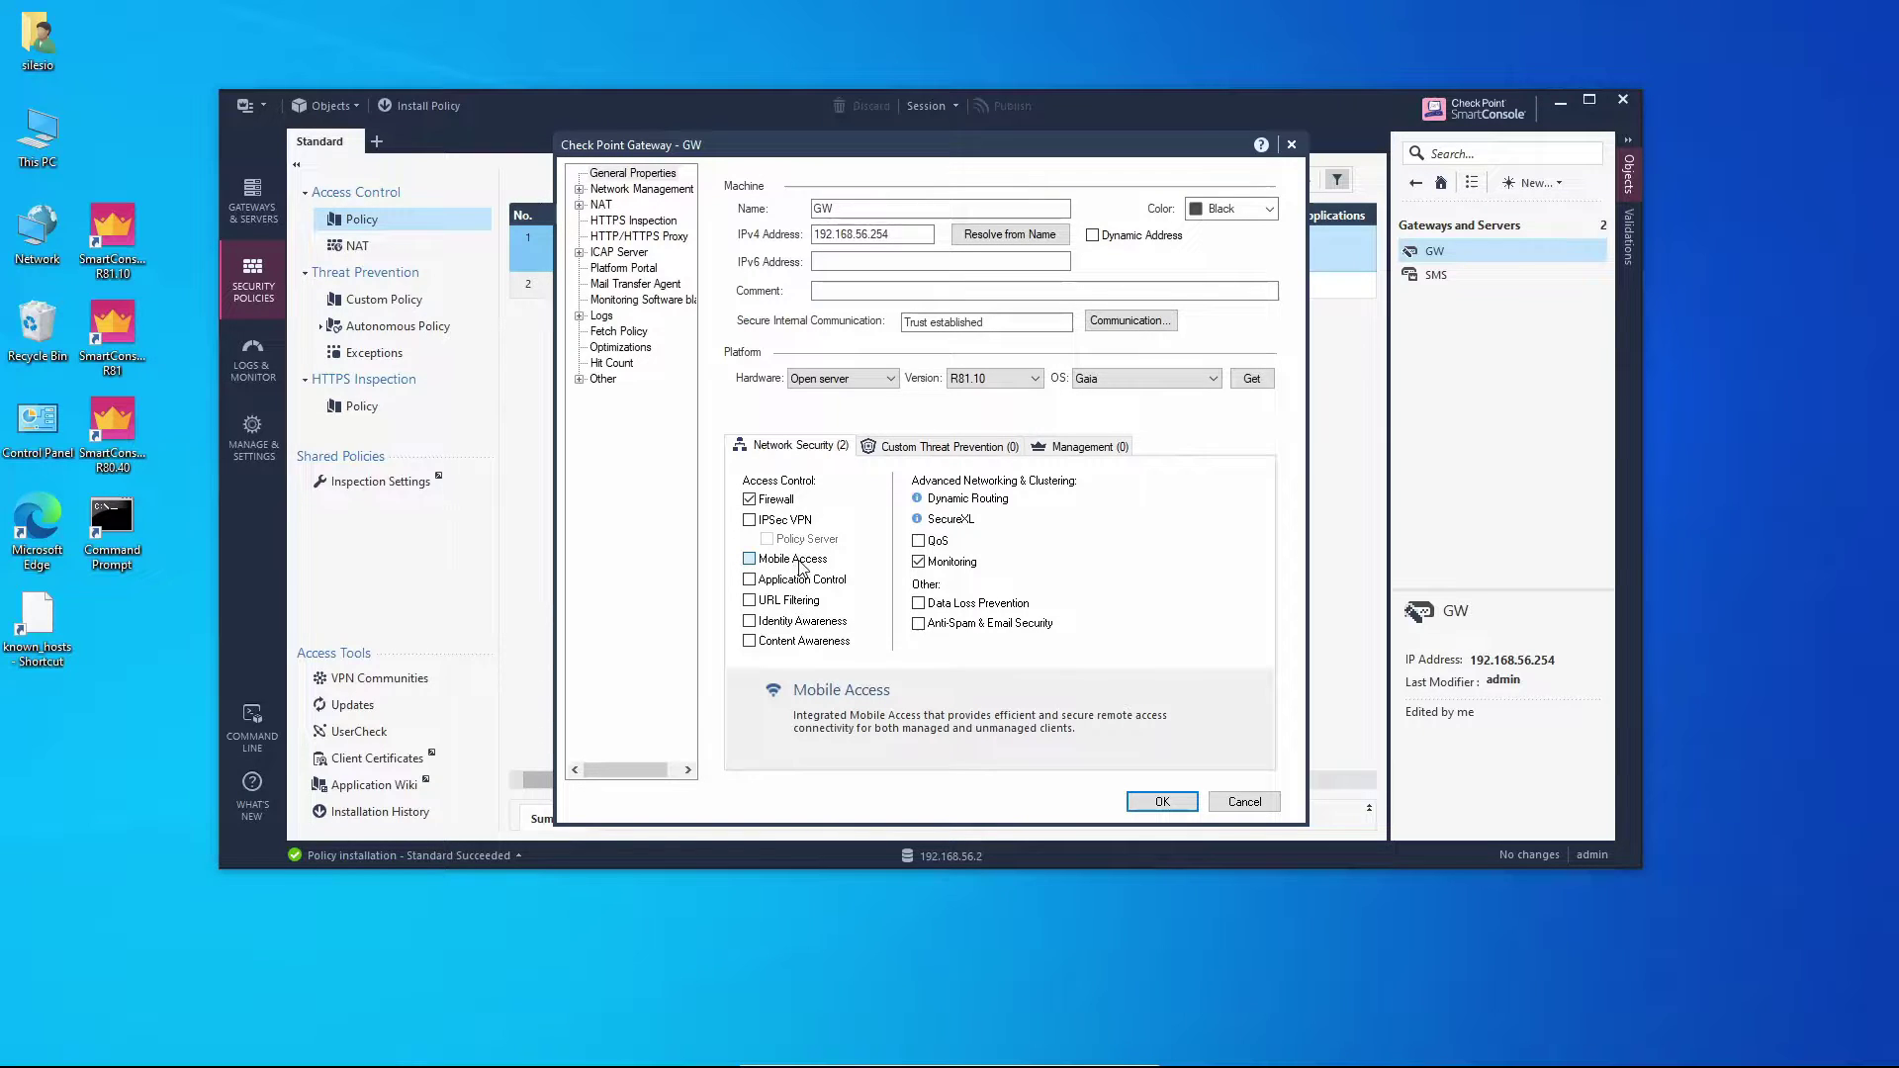
{"action": "left_click", "coordinate": [803, 560]}
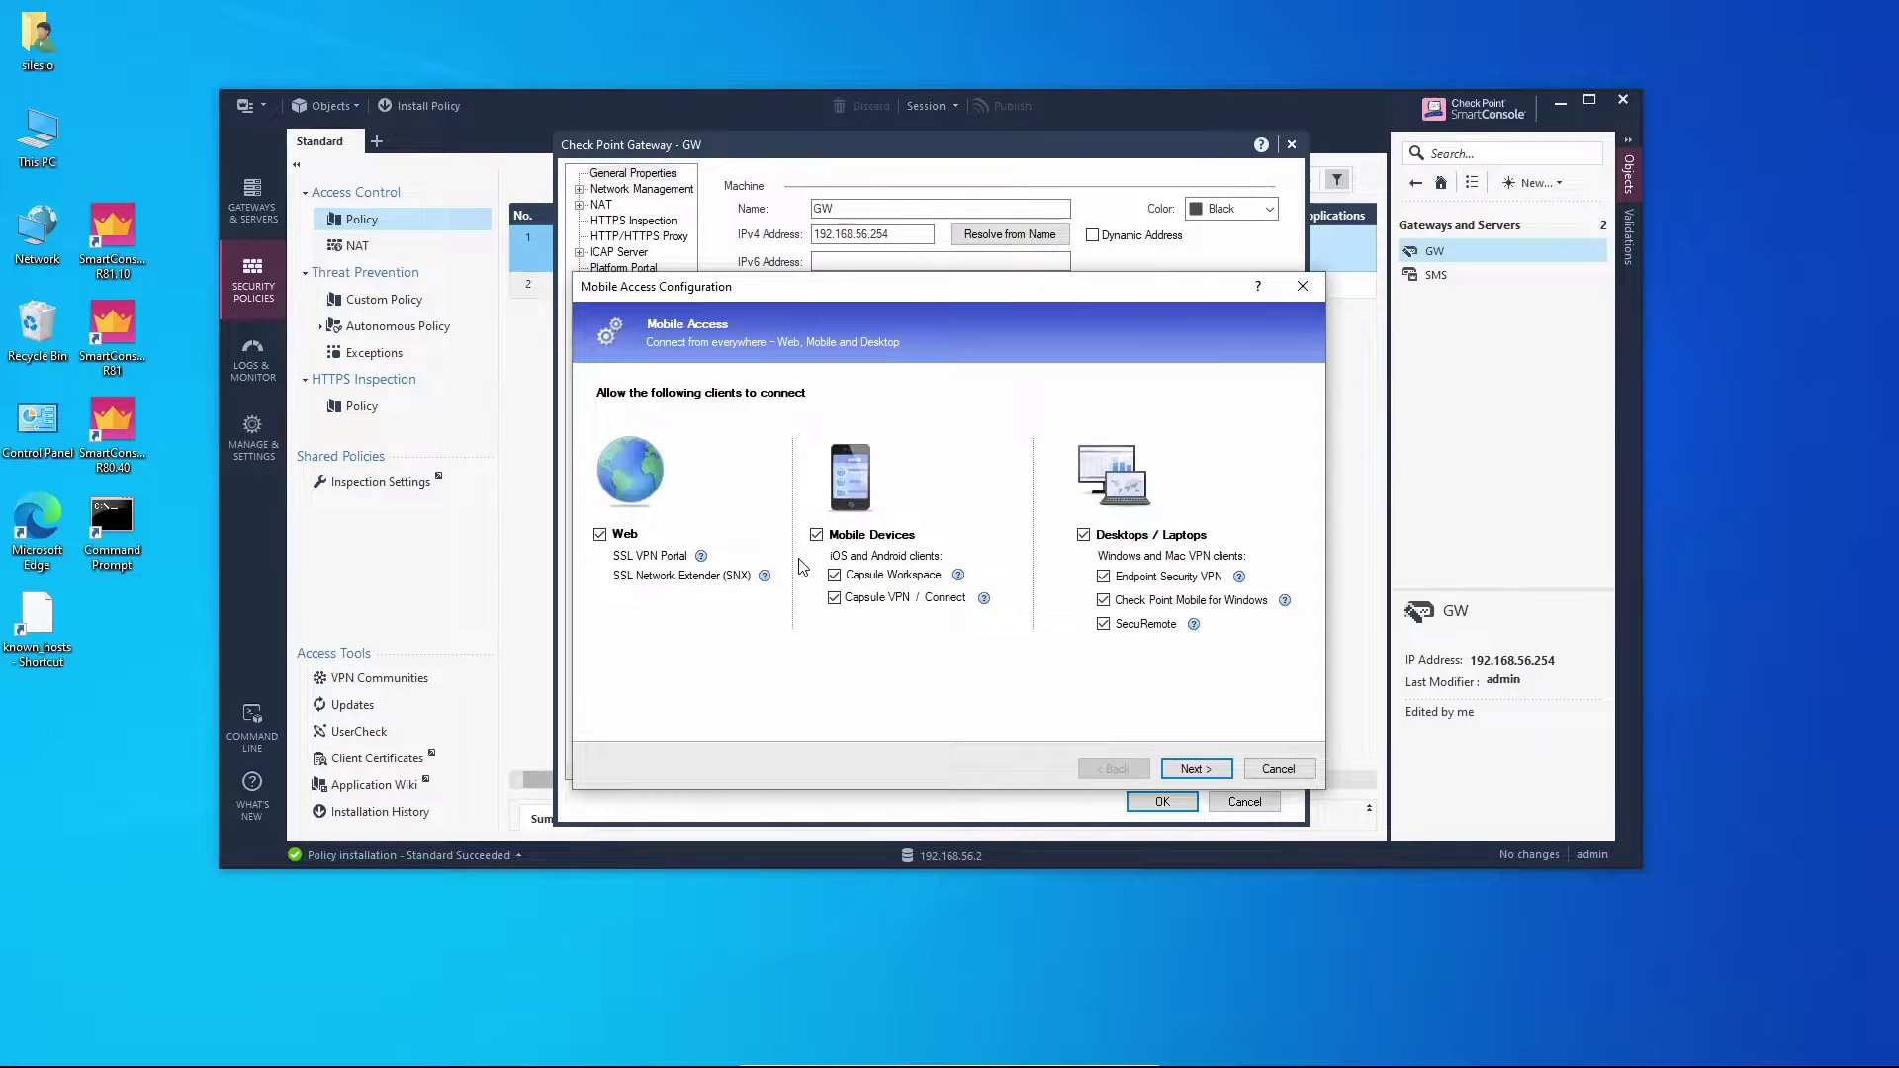
Clear Mobile Devices so only Web and Desktops/Laptops clients are allowed, then proceed.
{"action": "left_click", "coordinate": [816, 537]}
{"action": "left_click", "coordinate": [1227, 773]}
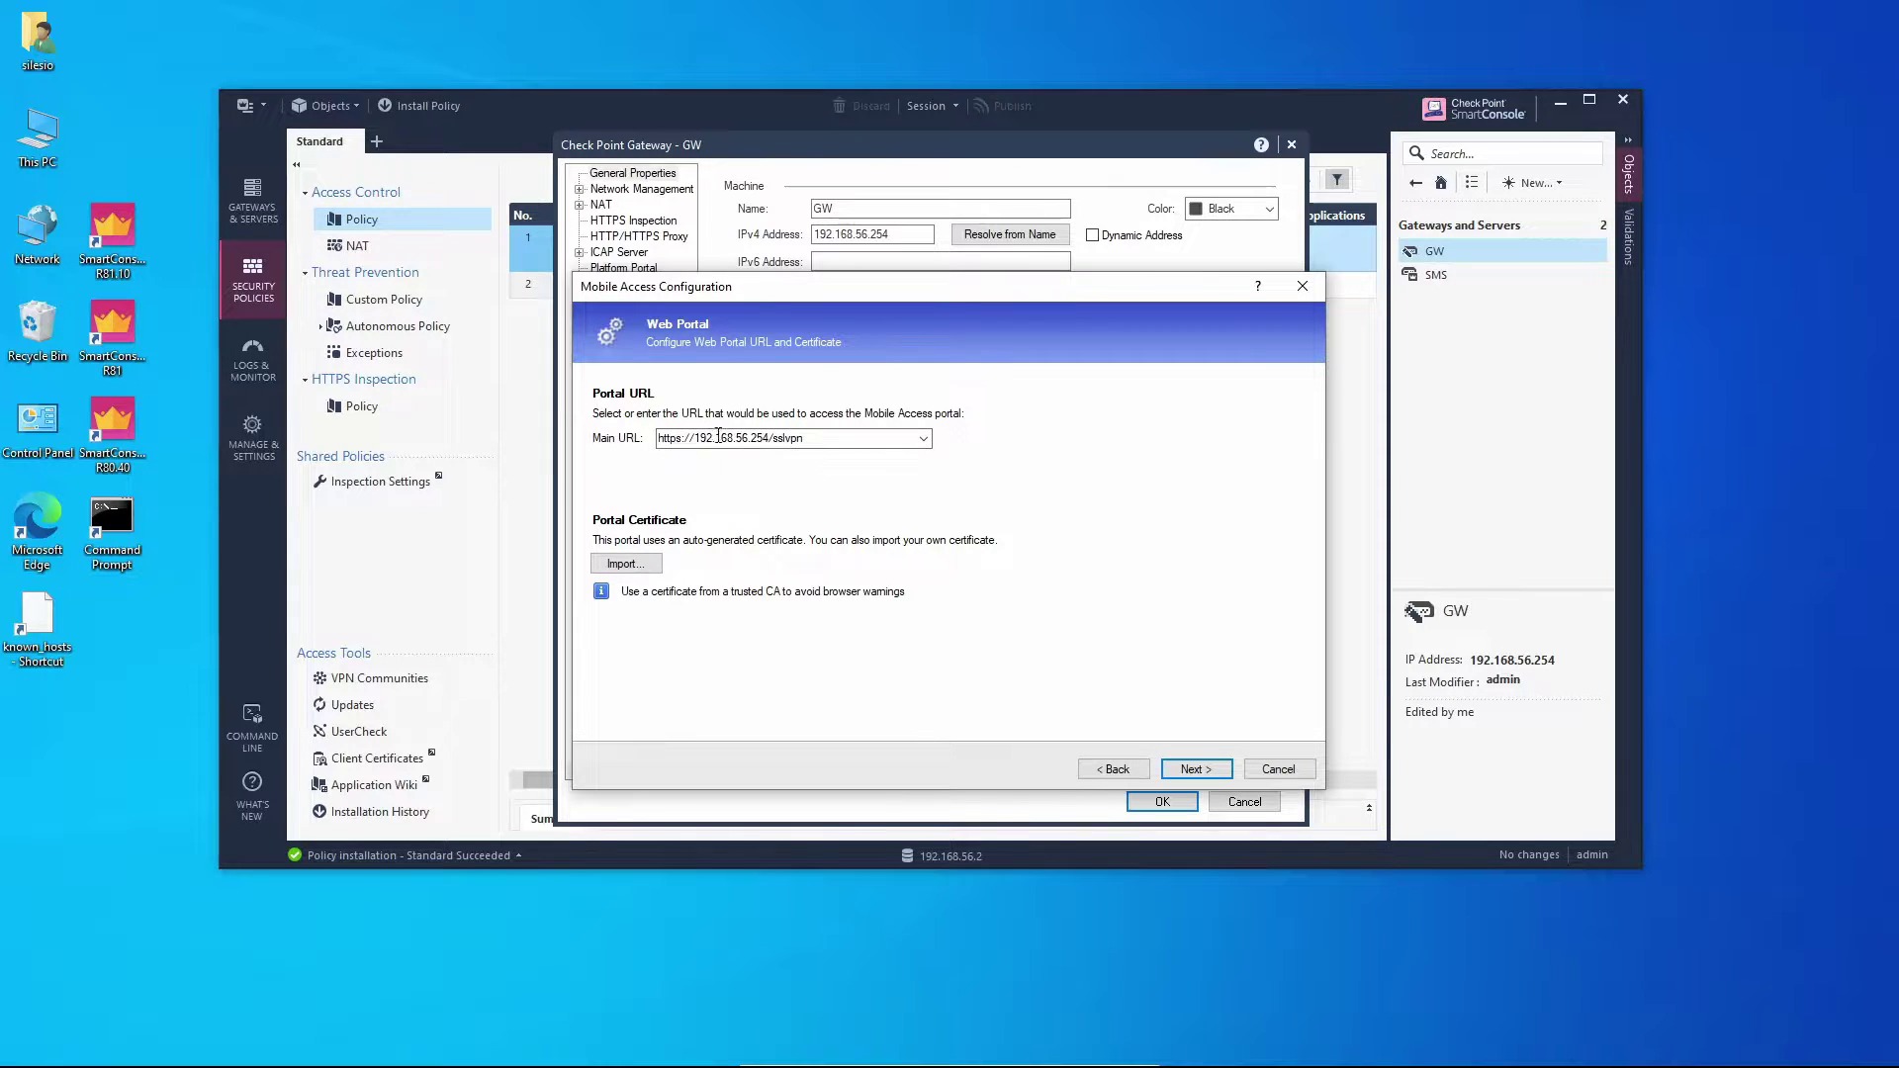
{"action": "left_click", "coordinate": [707, 437]}
{"action": "left_click", "coordinate": [716, 439]}
{"action": "key", "text": "BackSpace"}
{"action": "double_click", "coordinate": [793, 439]}
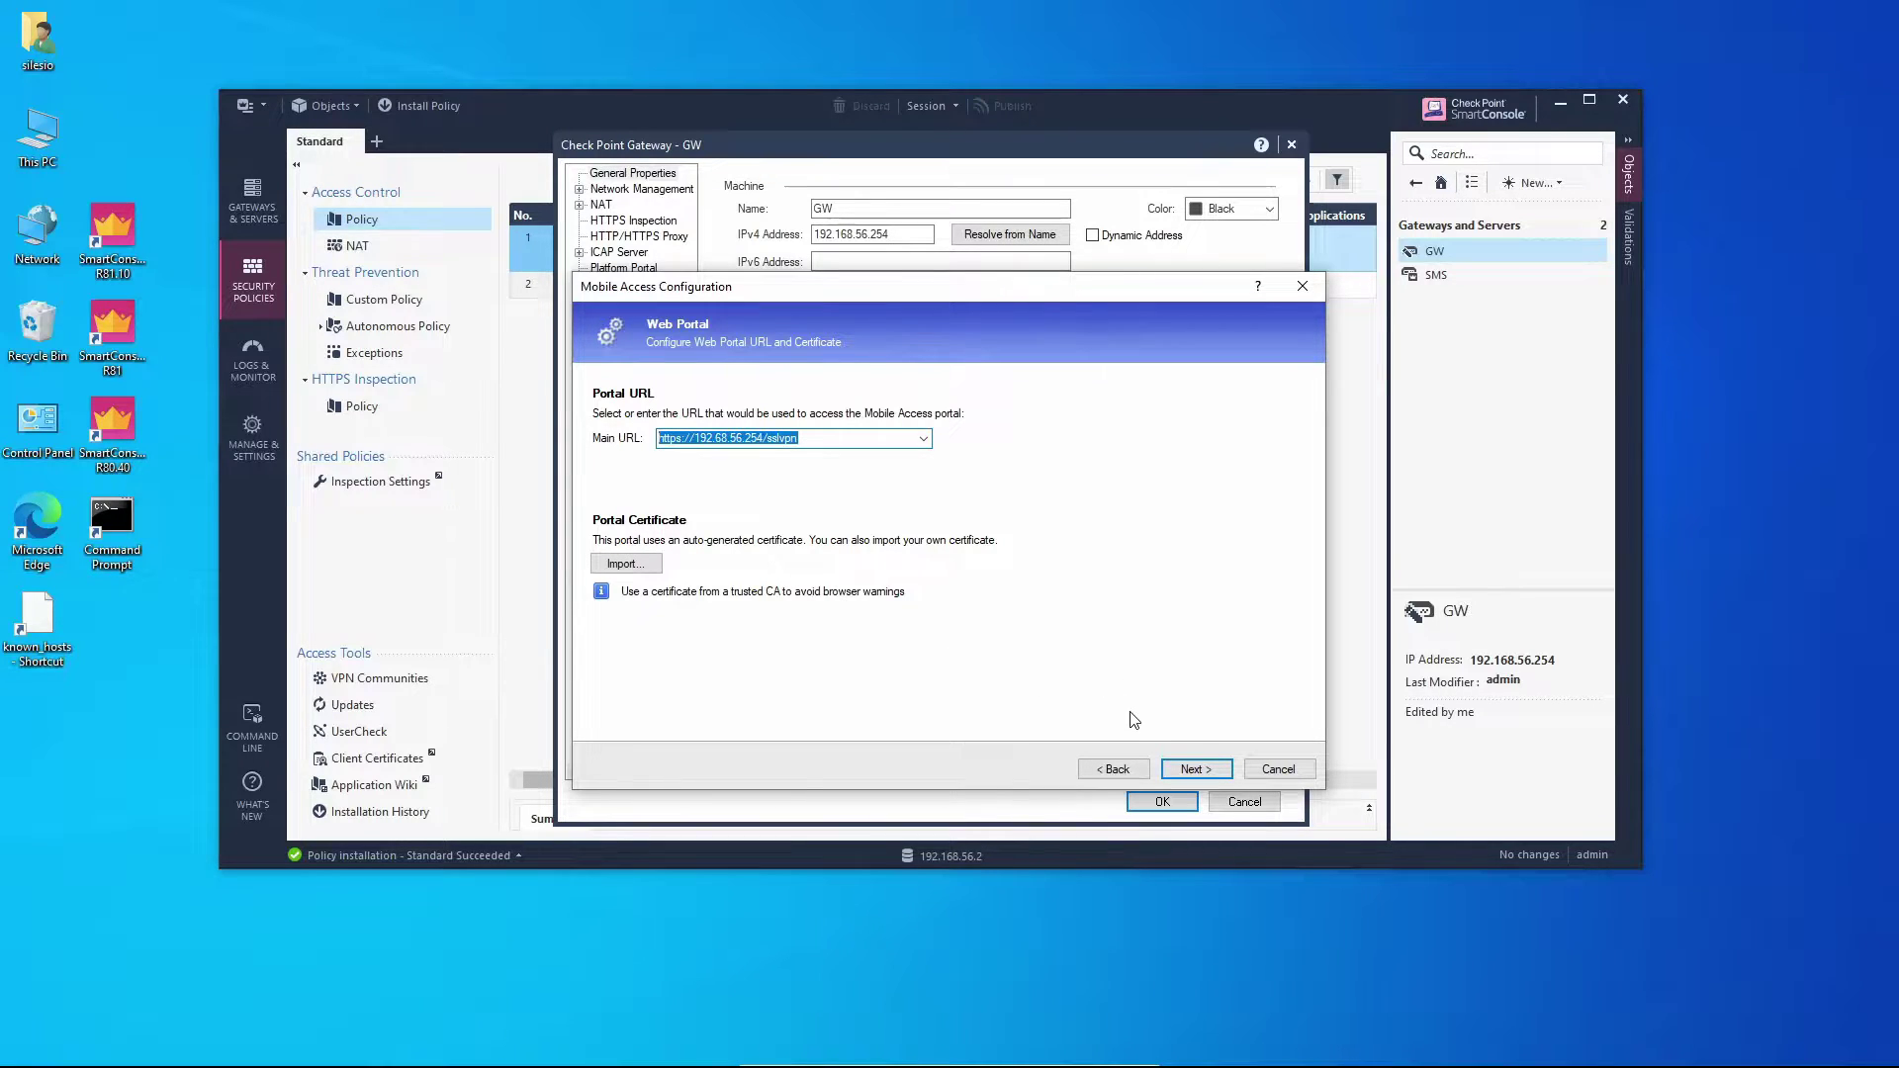
{"action": "left_click", "coordinate": [1192, 770]}
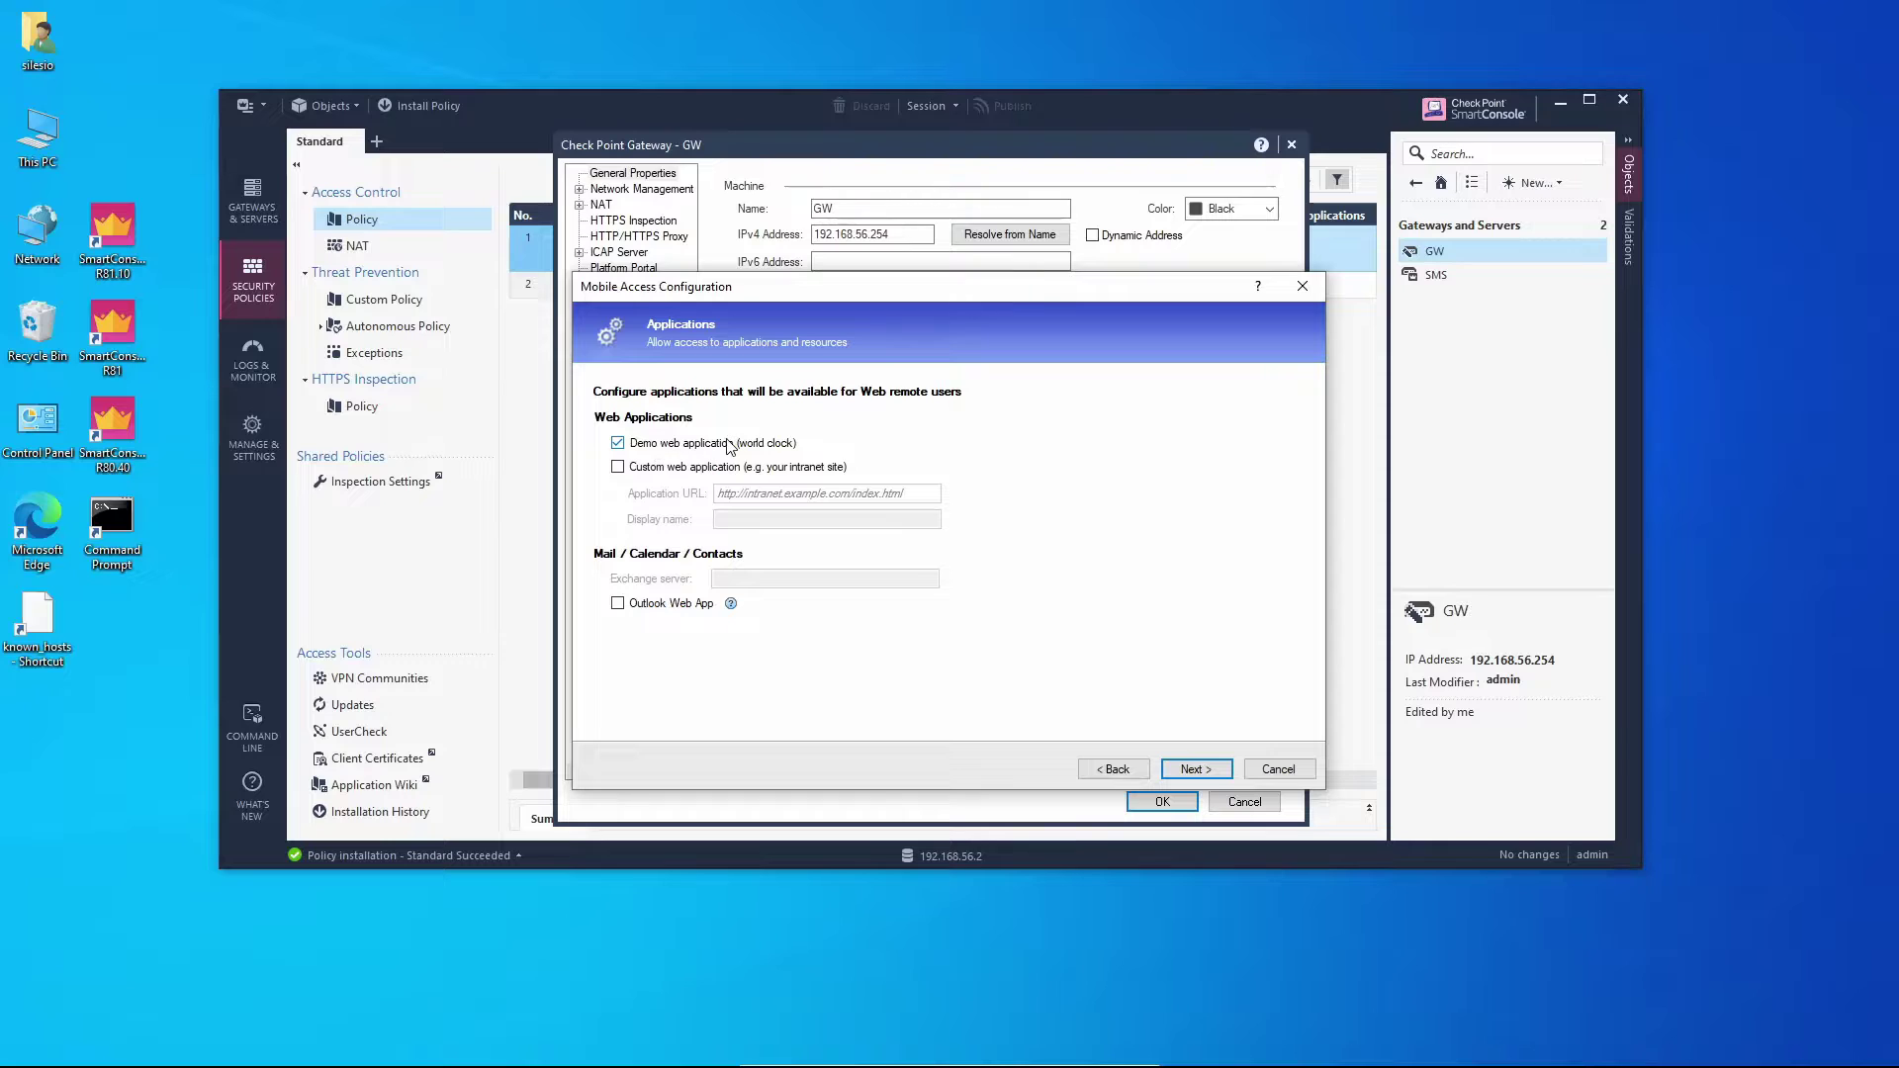
{"action": "left_click", "coordinate": [1194, 770]}
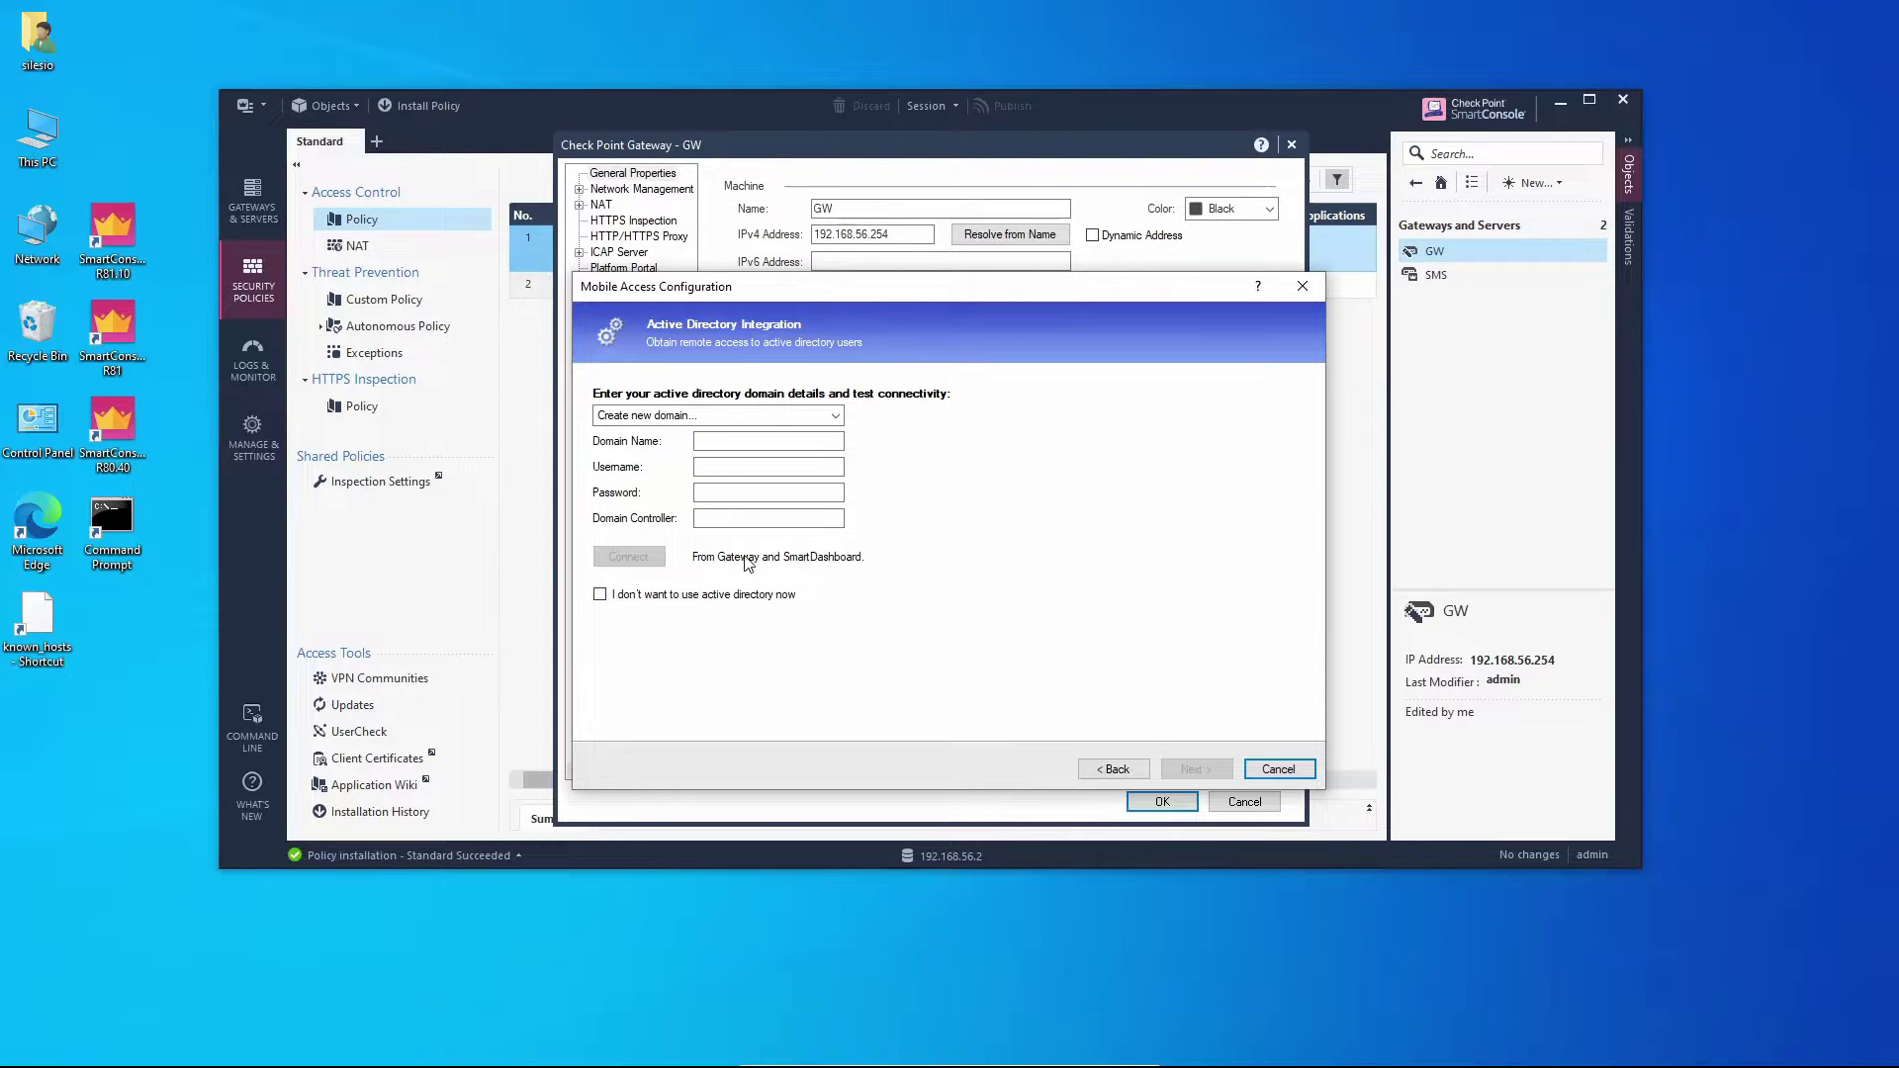
Skip Active Directory integration and set and confirm the test user's password.
{"action": "left_click", "coordinate": [716, 597]}
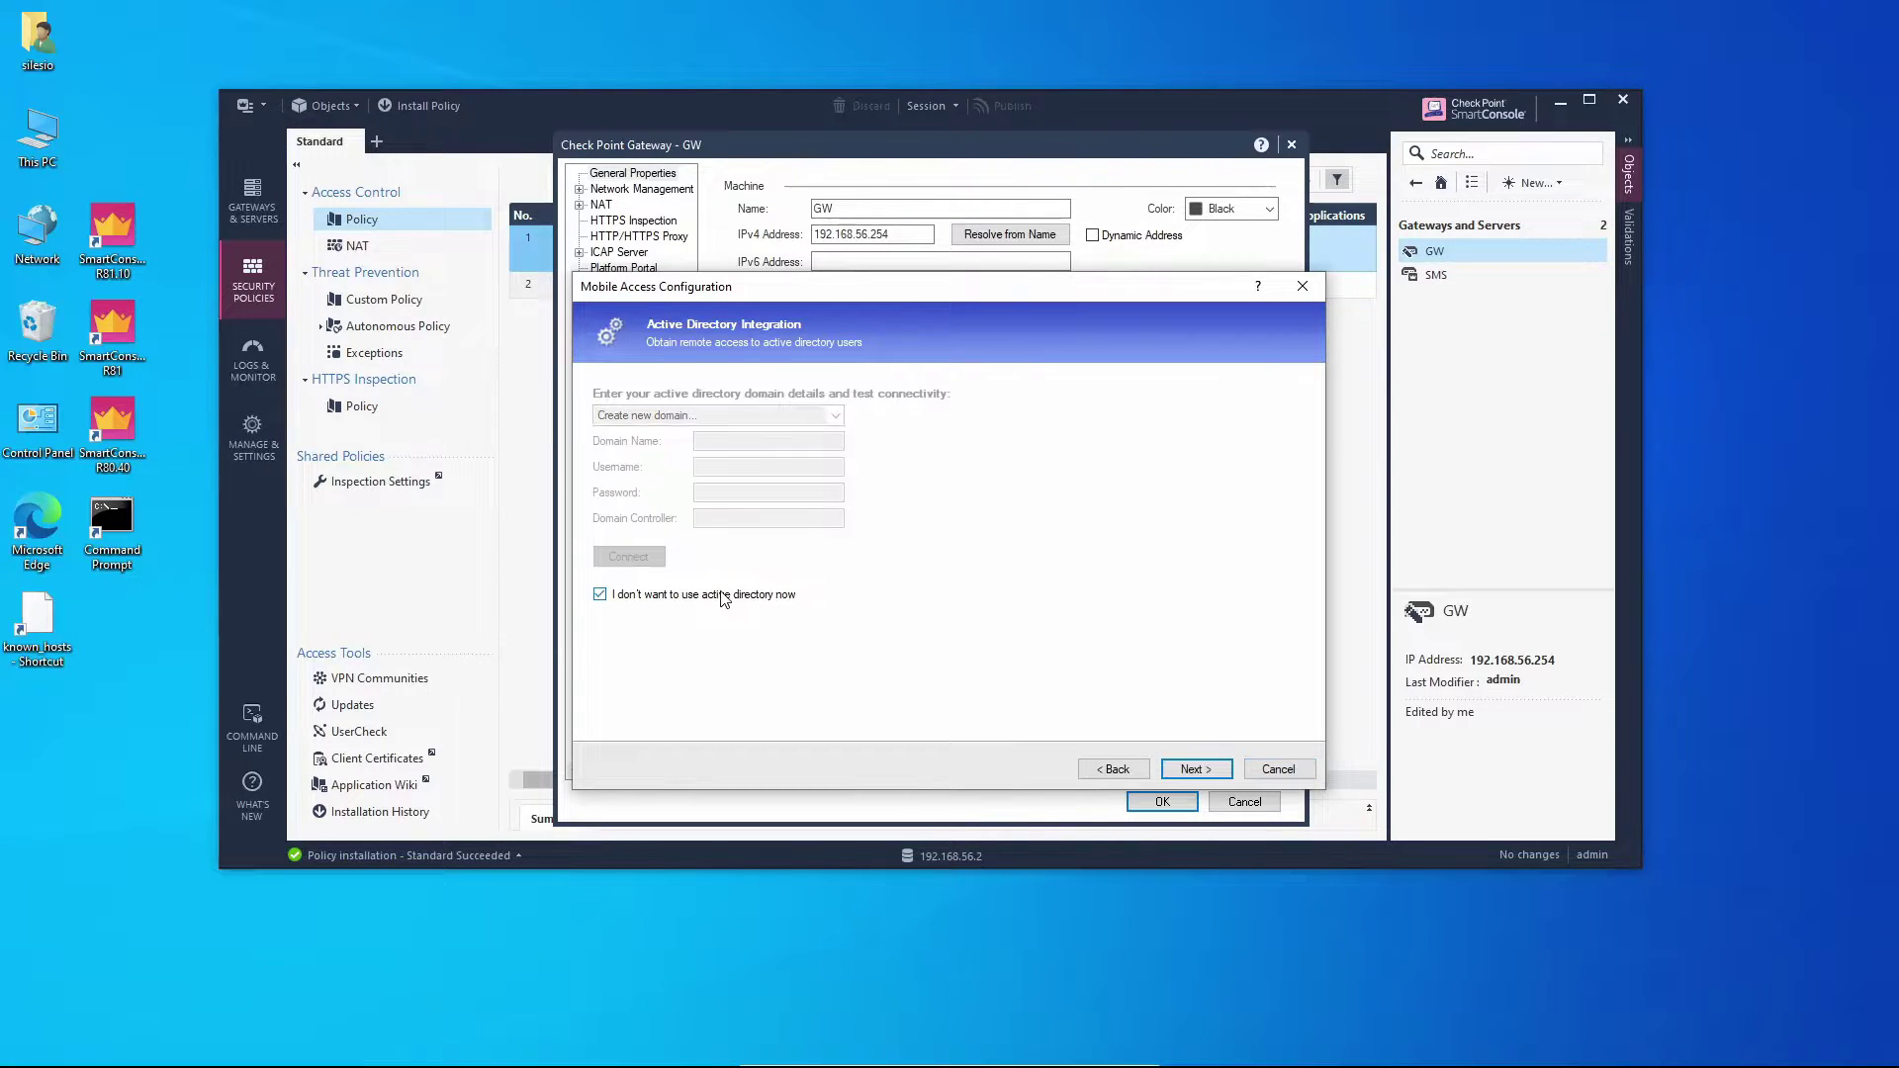
{"action": "left_click", "coordinate": [1209, 771]}
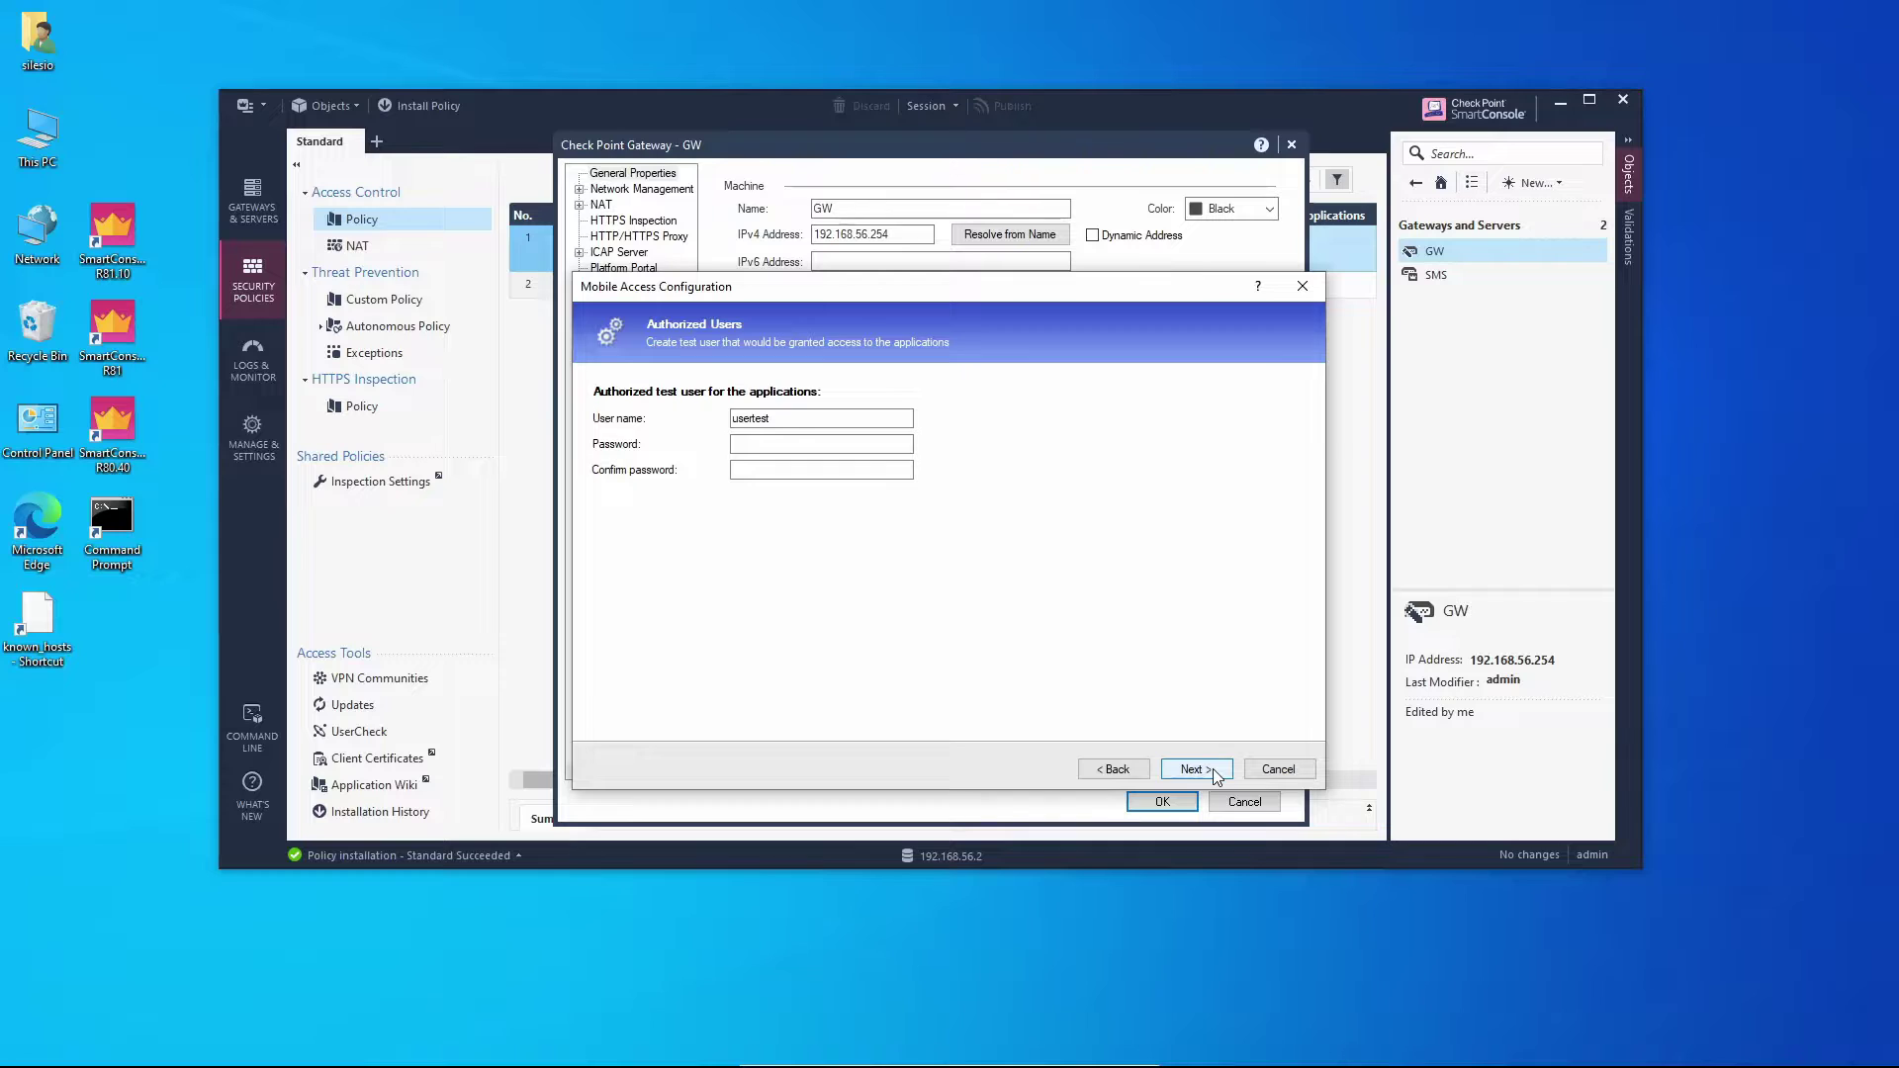
{"action": "left_click", "coordinate": [815, 443]}
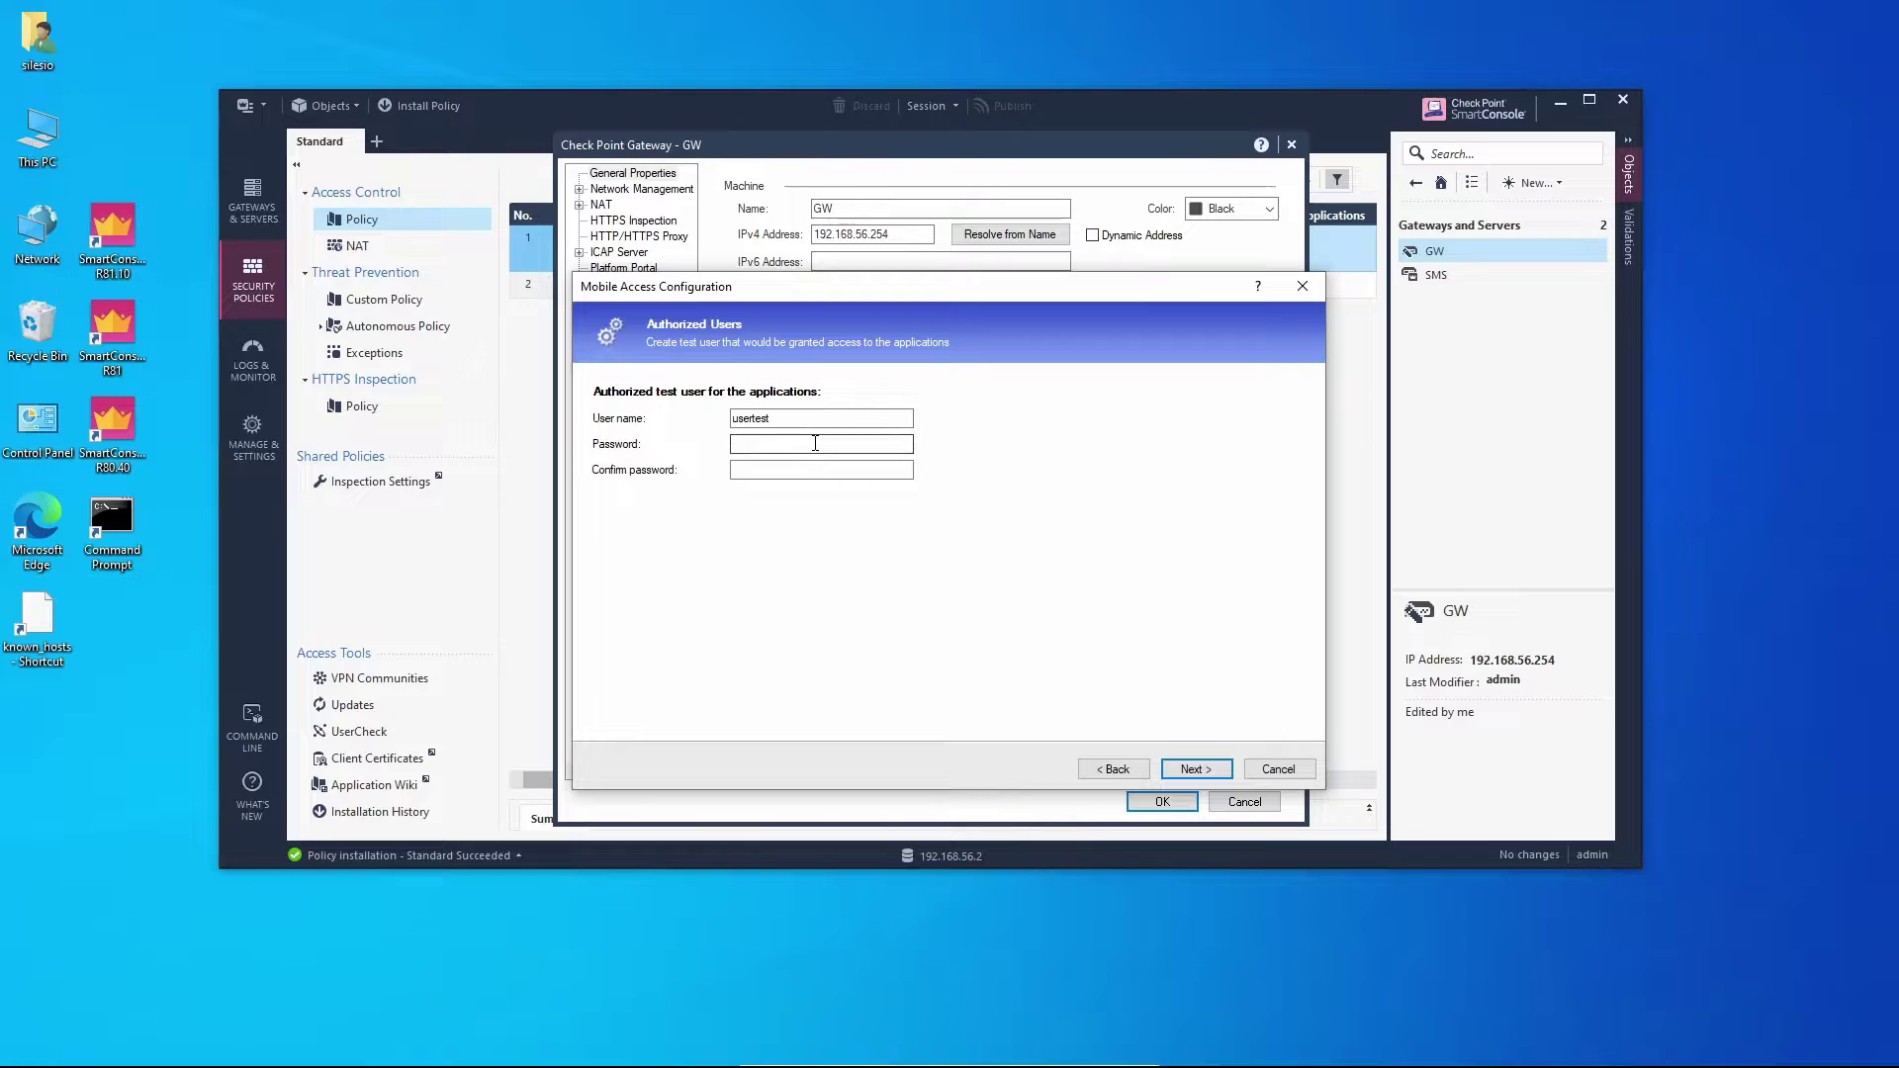
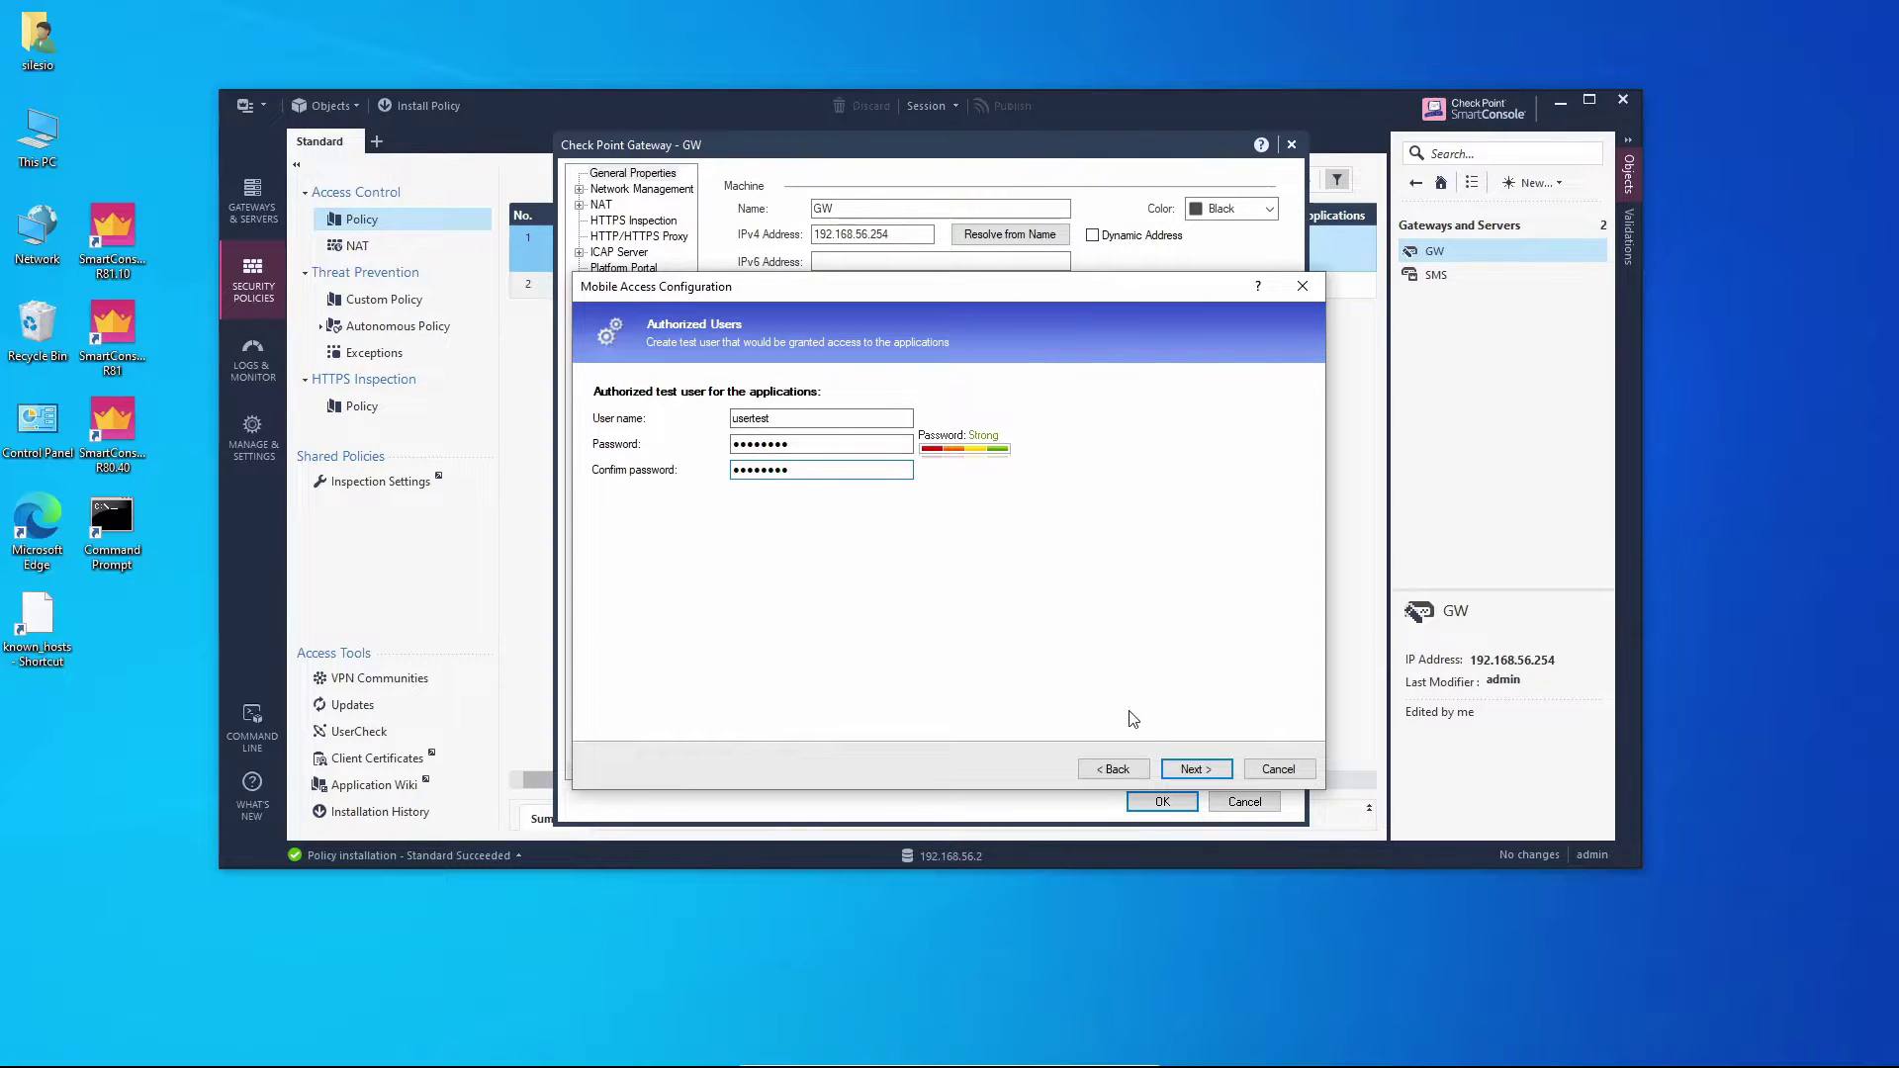
{"action": "left_click", "coordinate": [1226, 771]}
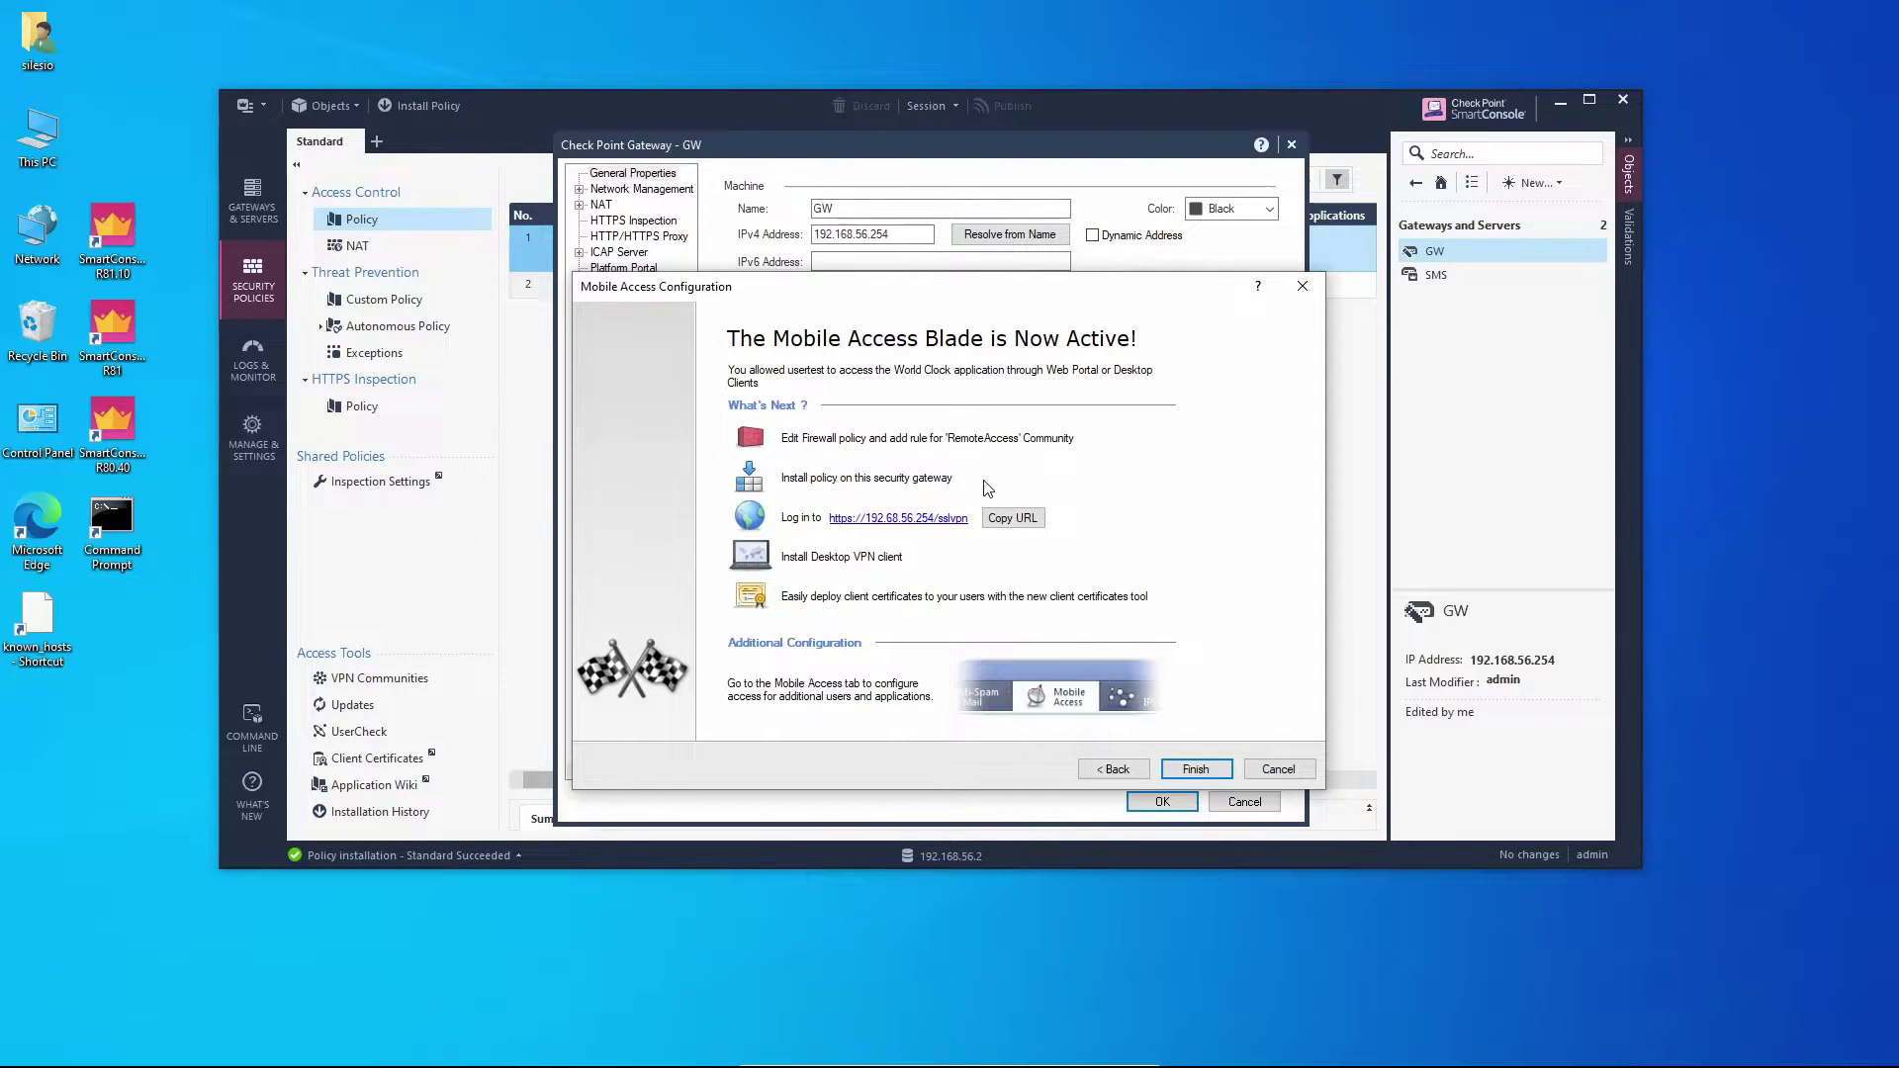
Copy the portal URL, finish the wizard, review GW's Mobile Access page and save.
{"action": "left_click", "coordinate": [1031, 520]}
{"action": "left_click", "coordinate": [1218, 771]}
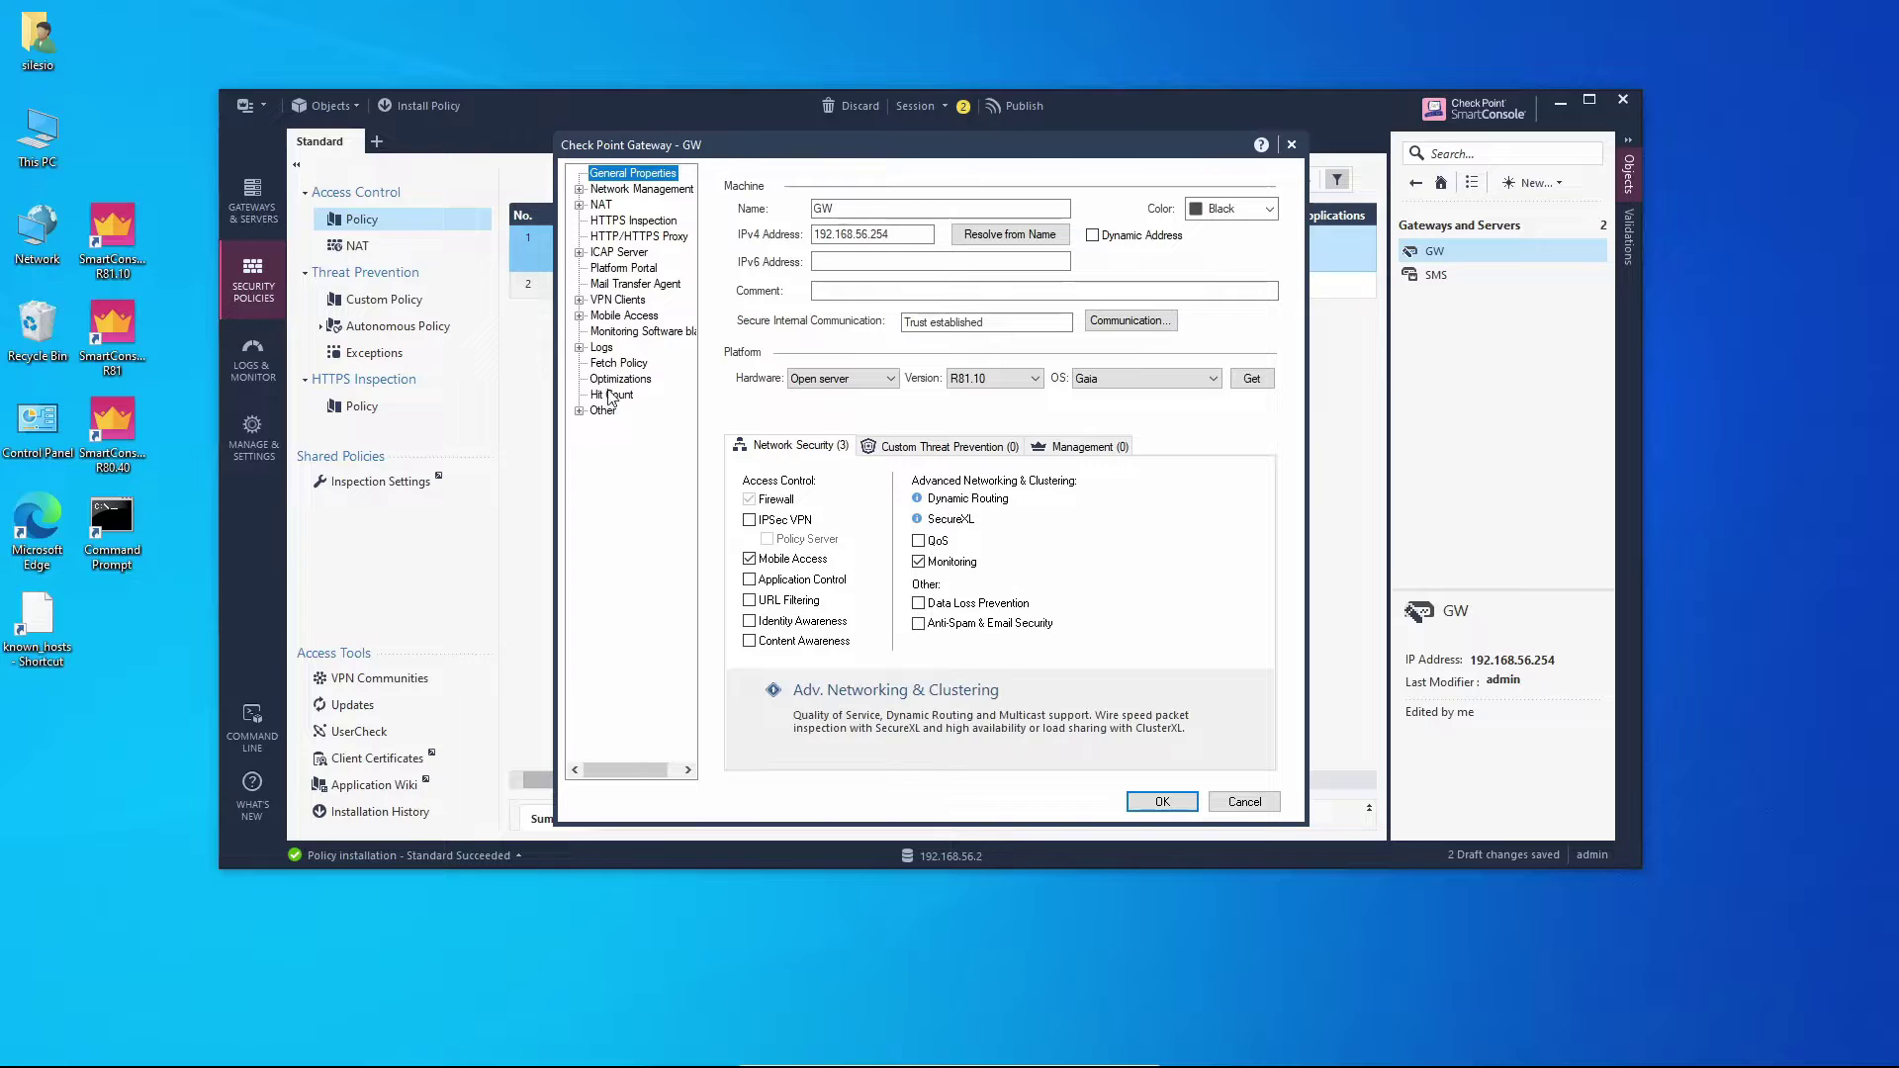
{"action": "left_click", "coordinate": [614, 315]}
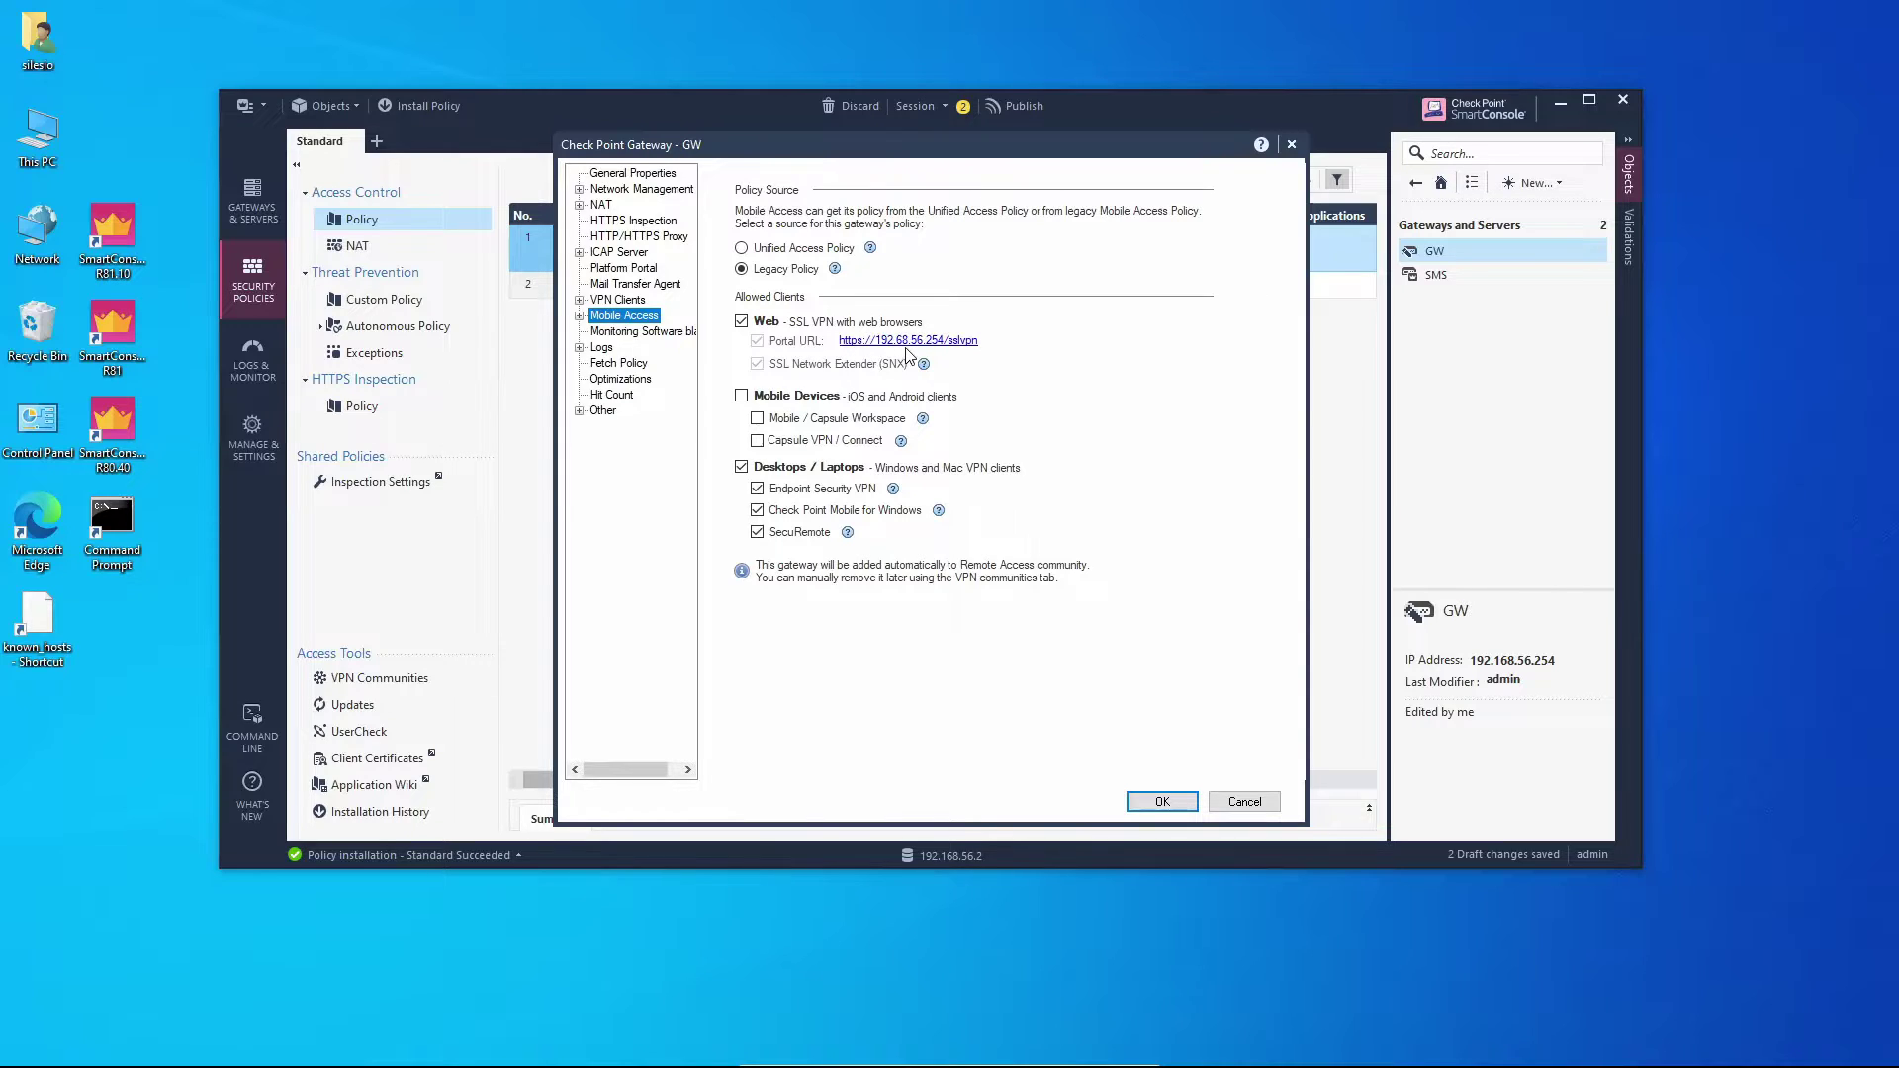
{"action": "left_click", "coordinate": [1180, 802]}
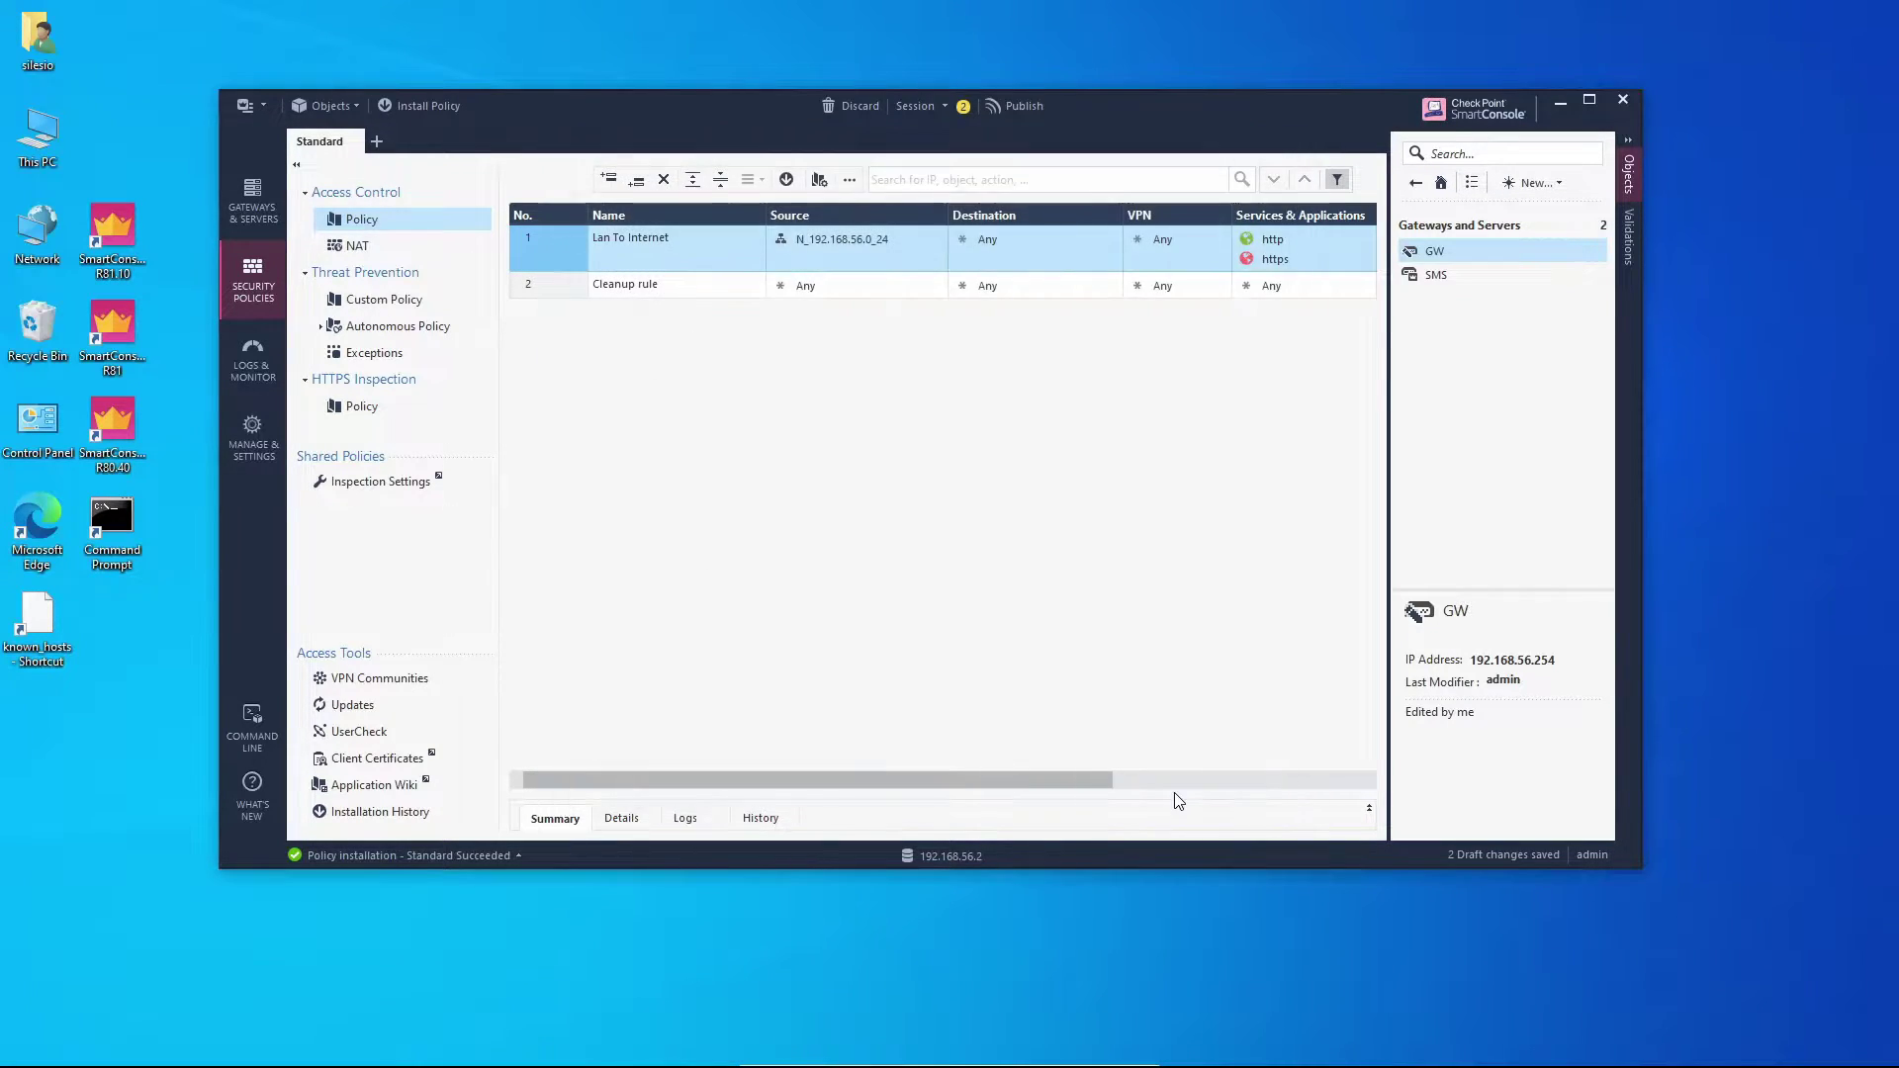
{"action": "left_click", "coordinate": [786, 179]}
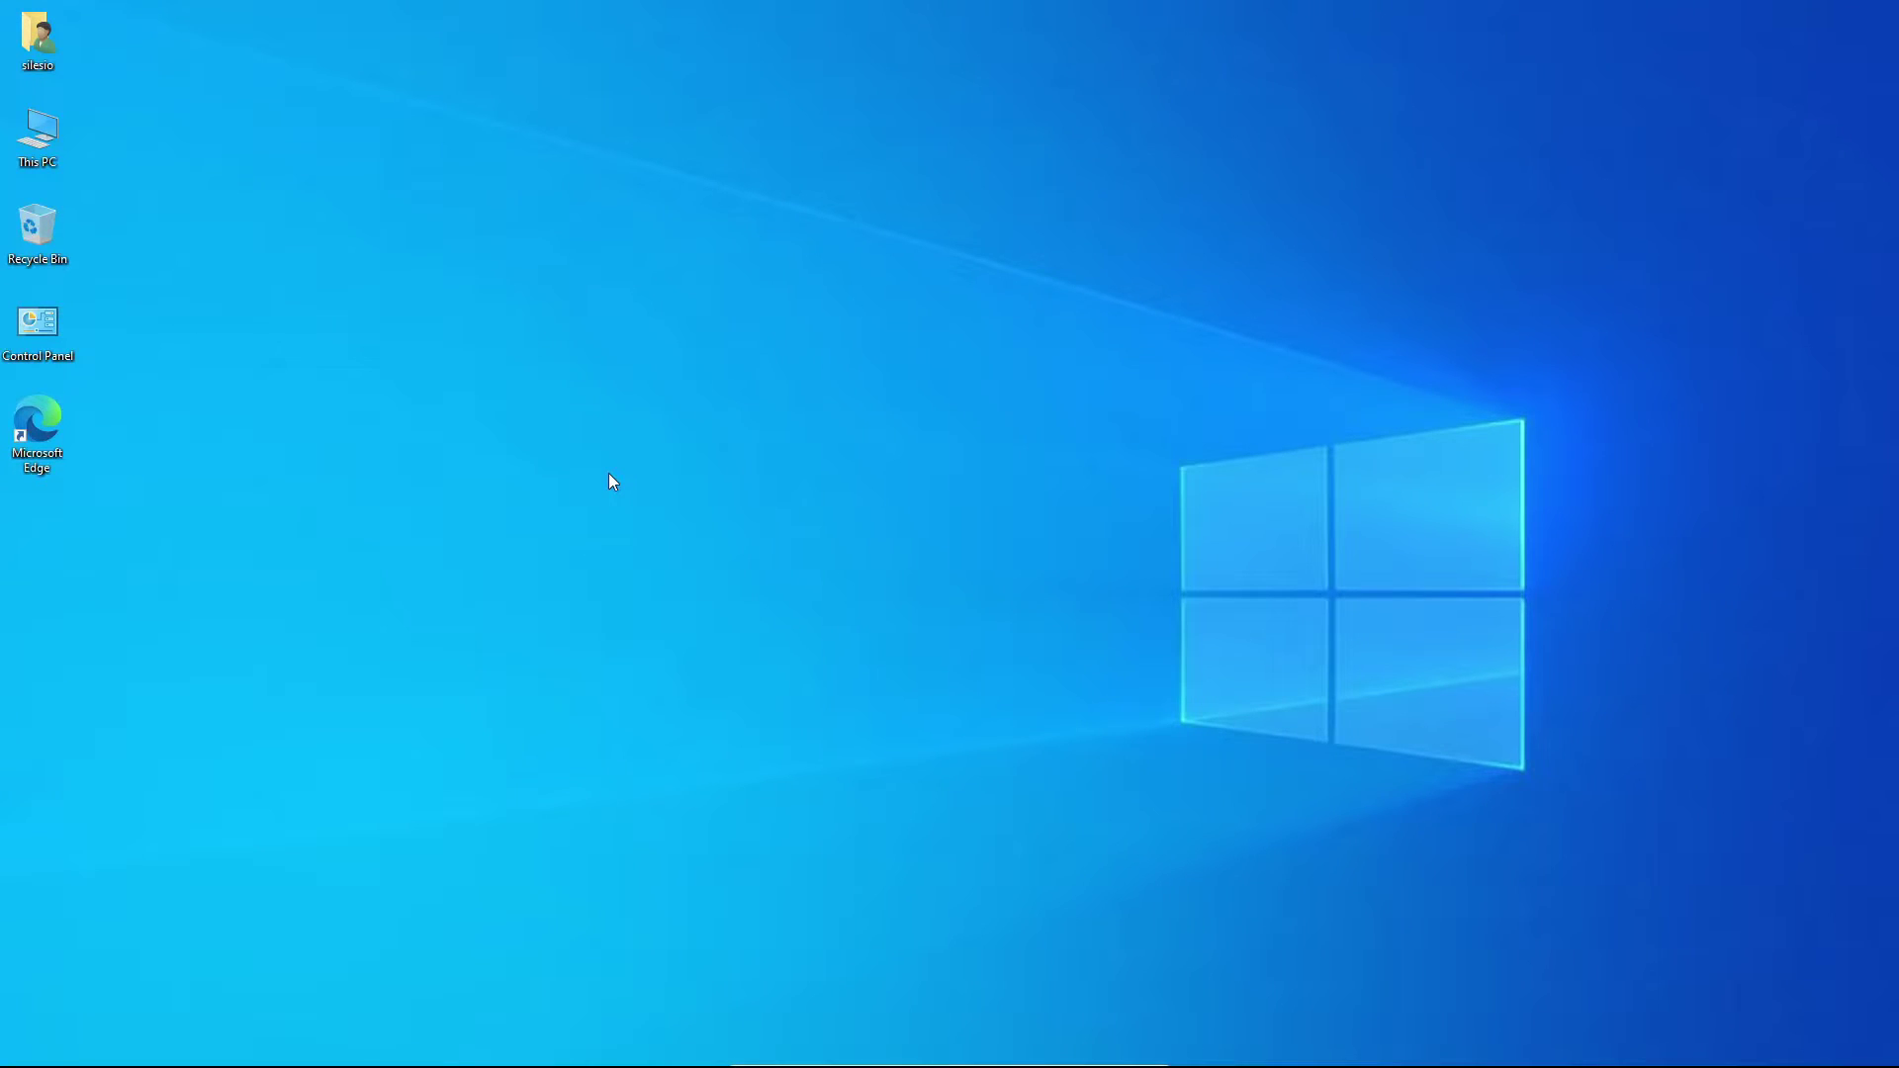
{"action": "double_click", "coordinate": [67, 417]}
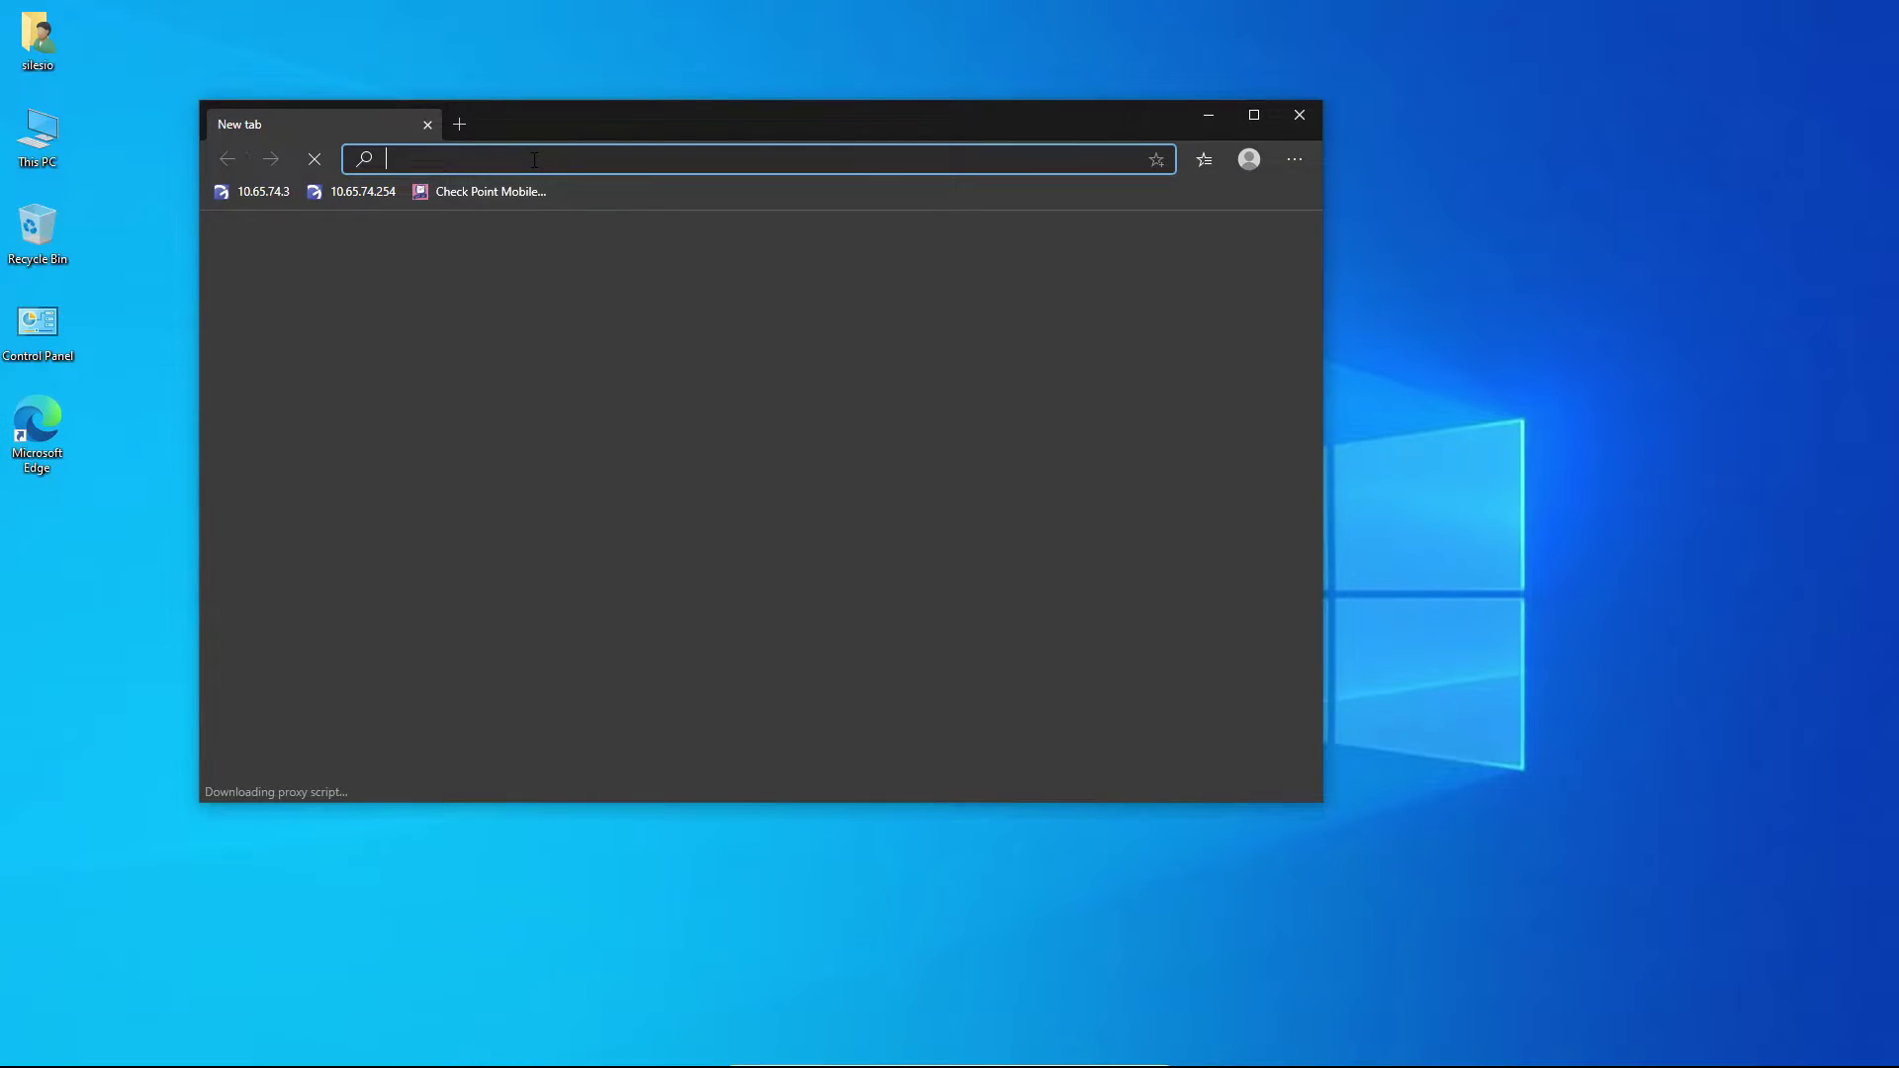
{"action": "type", "text": "htt"}
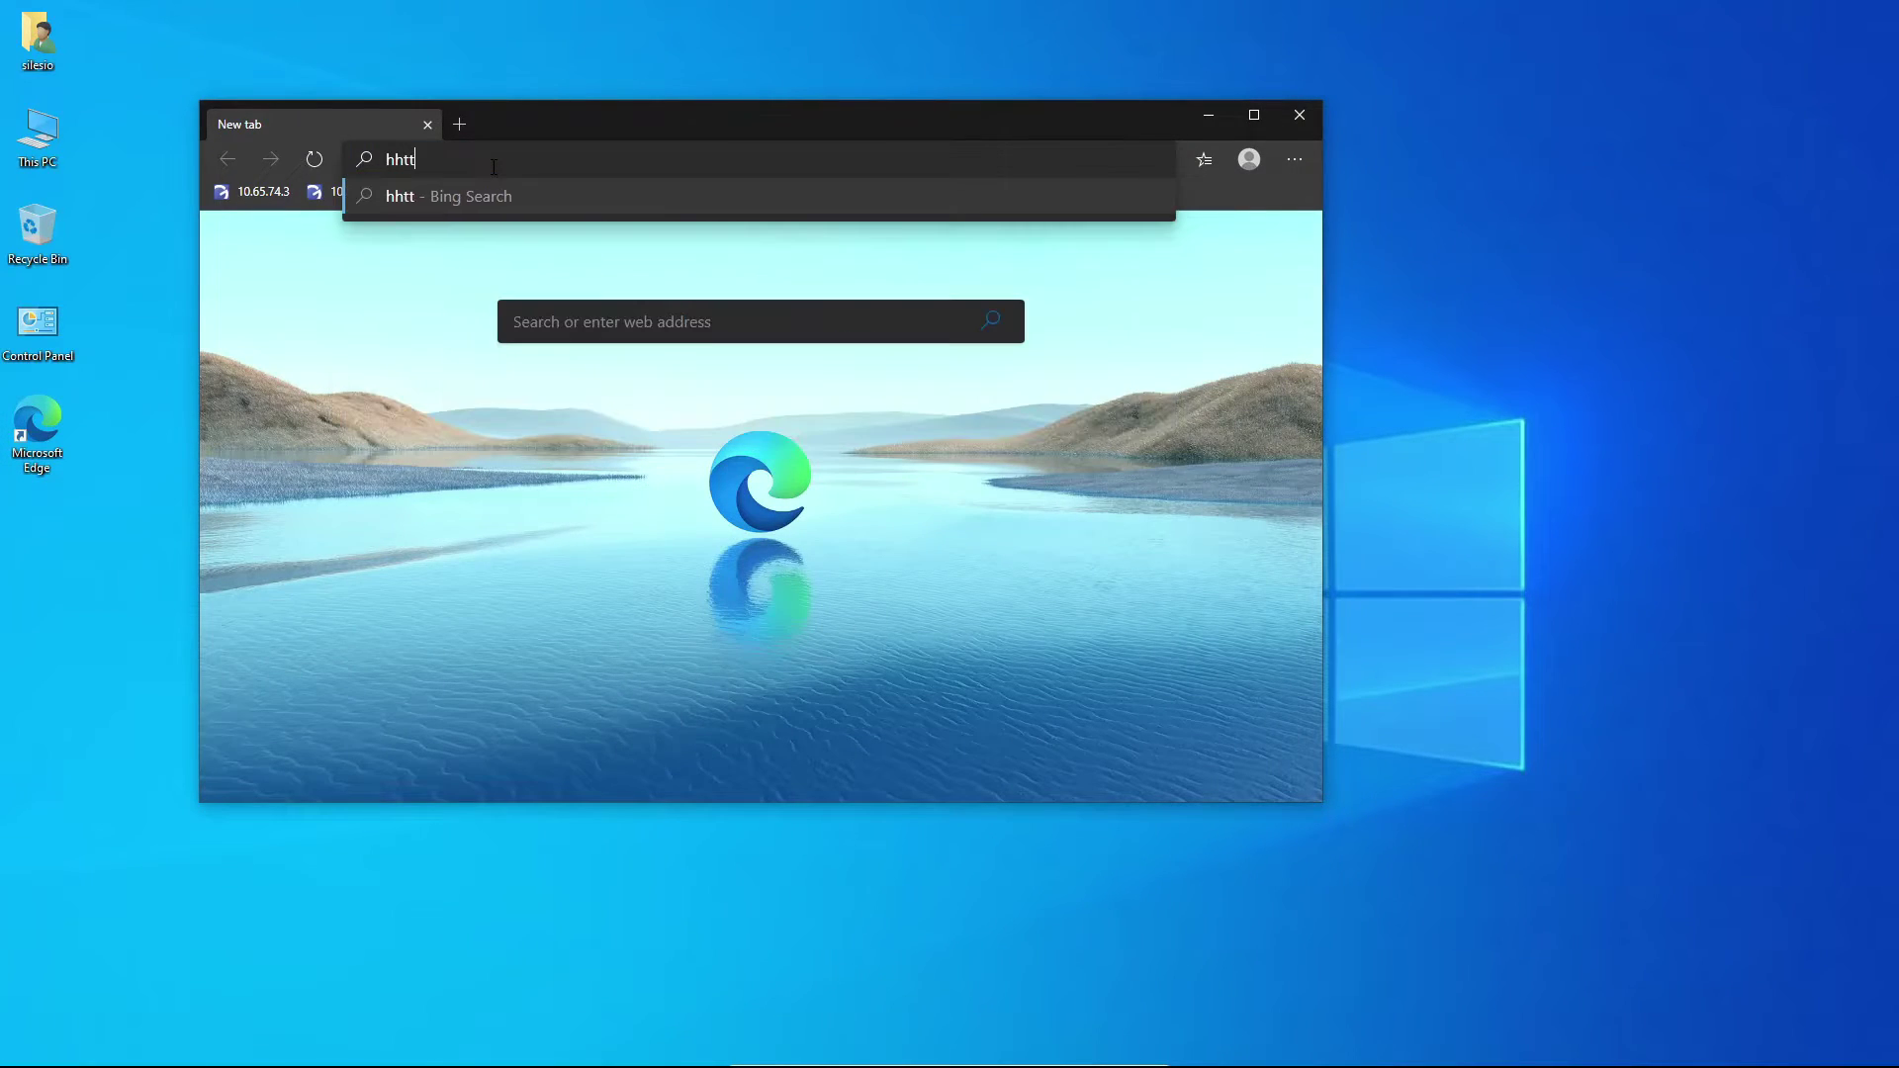
{"action": "type", "text": "ps"}
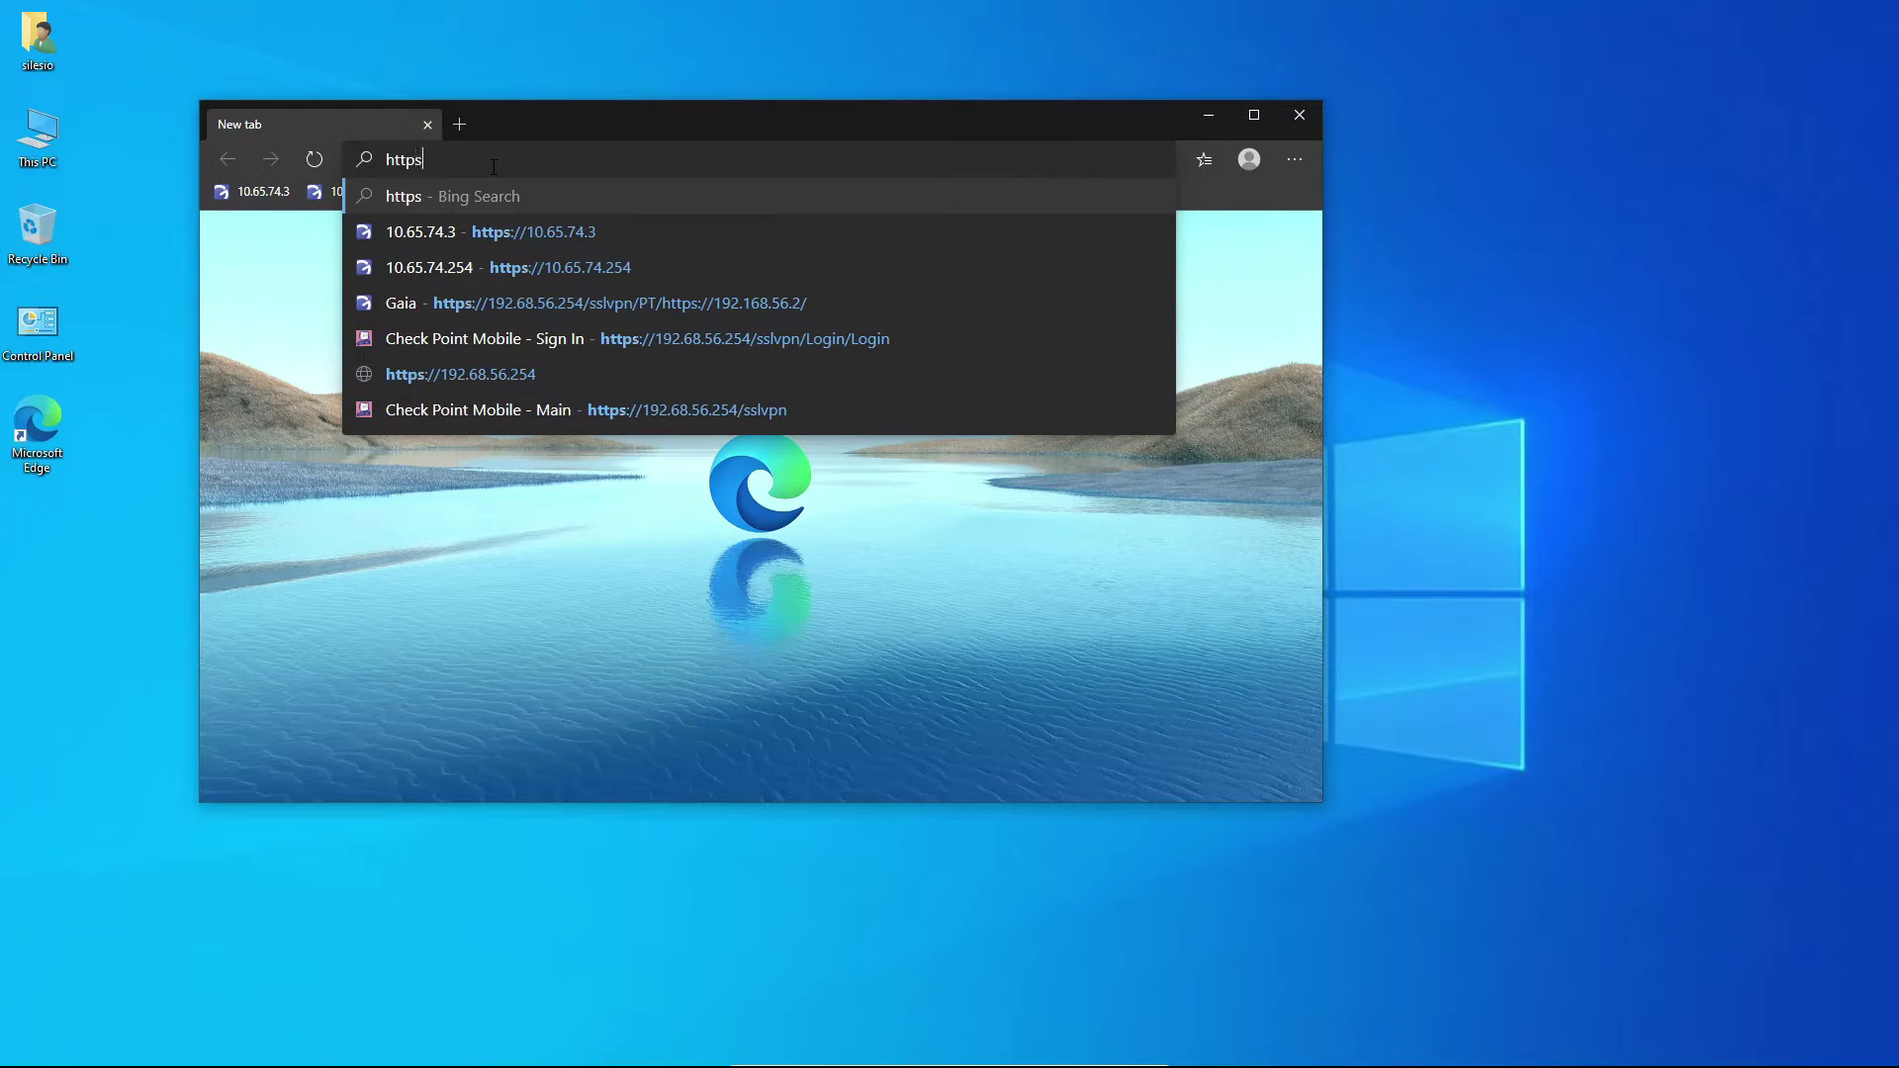
{"action": "type", "text": "://192."}
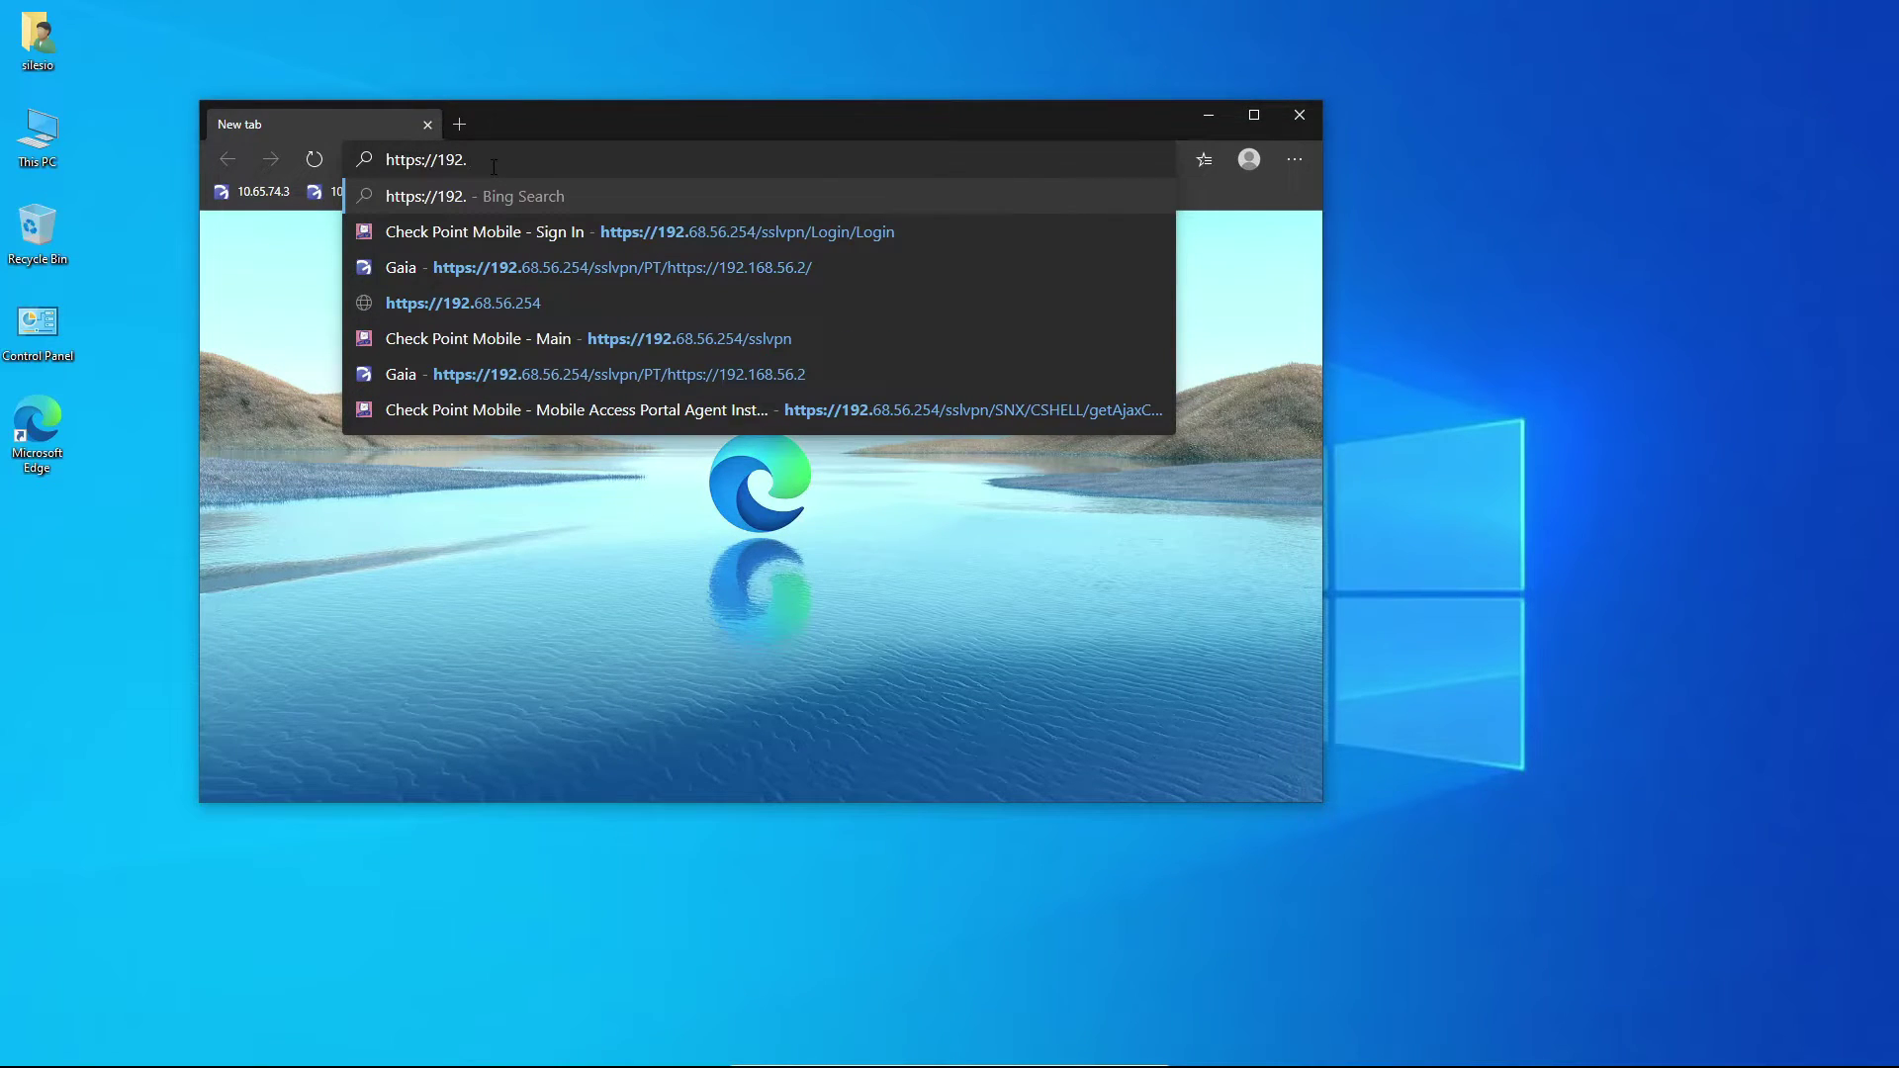
{"action": "type", "text": "68.56."}
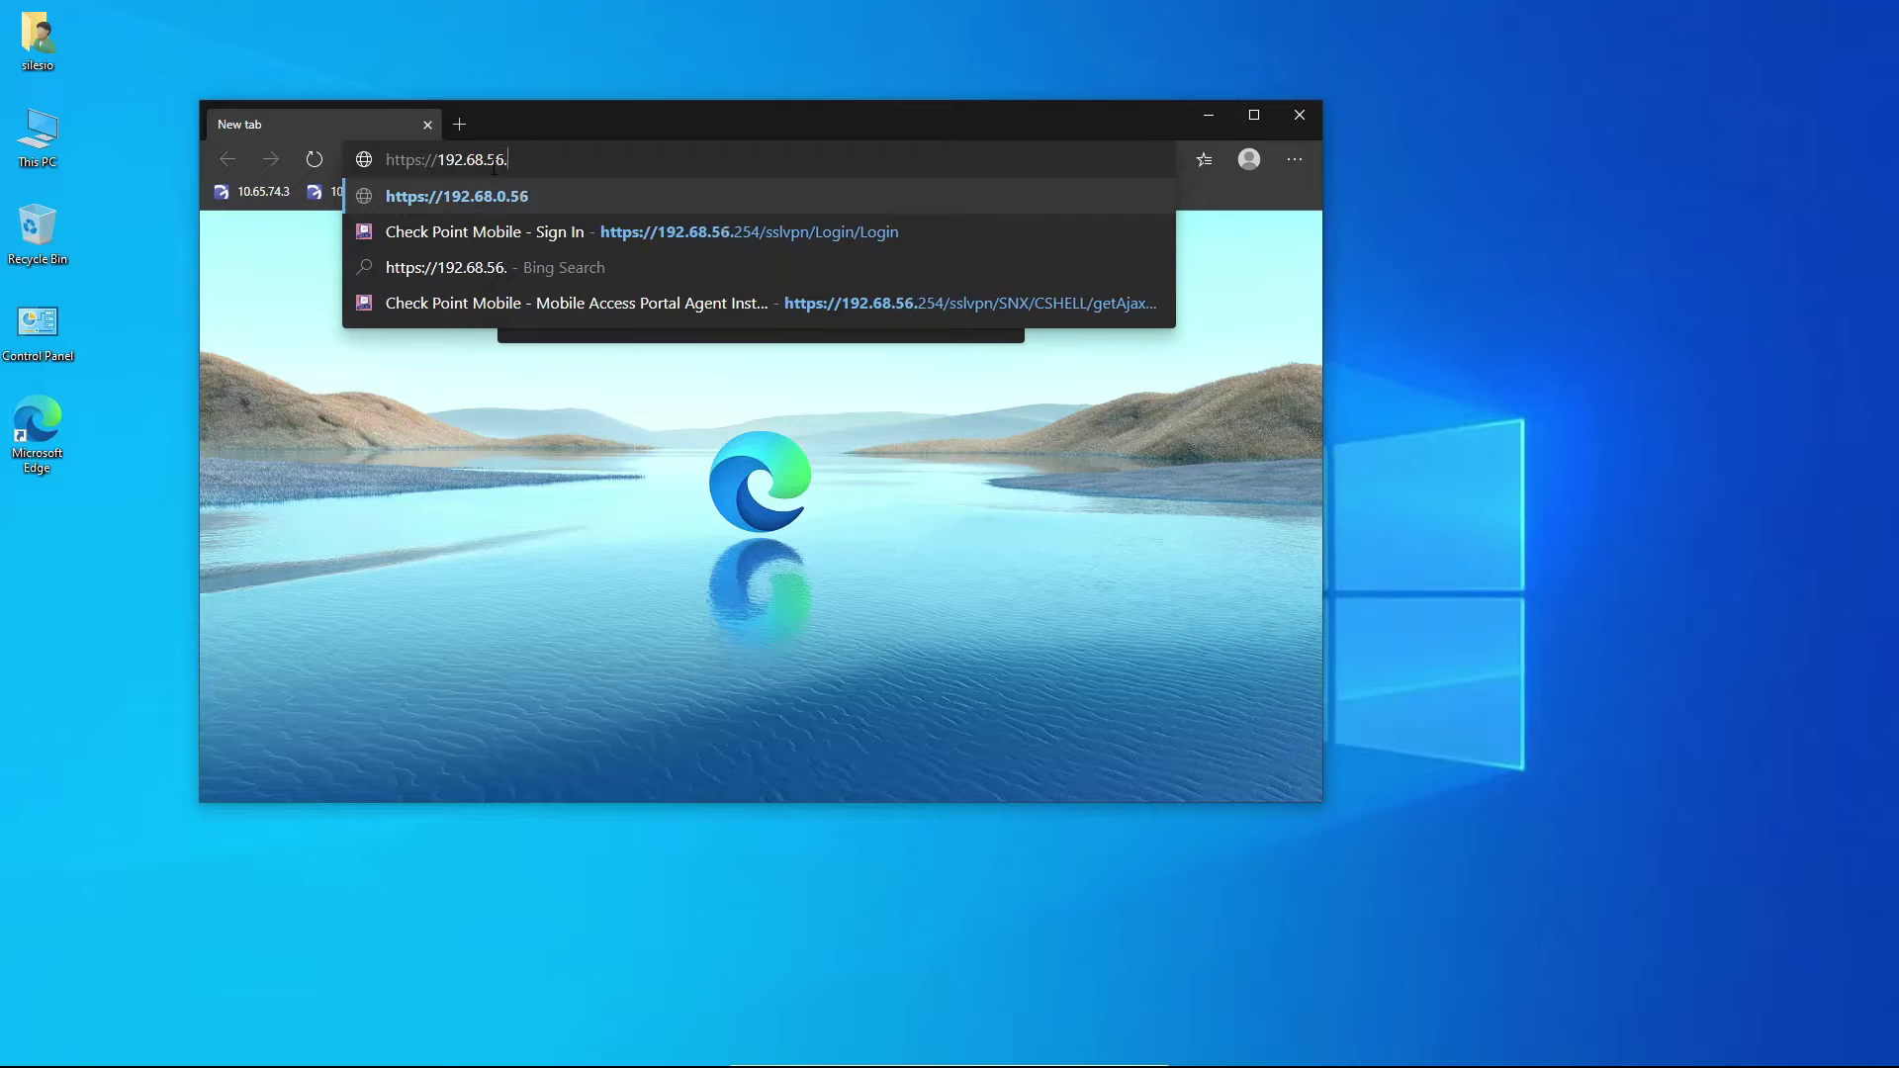
{"action": "type", "text": "254/sslvpn/Login/Login"}
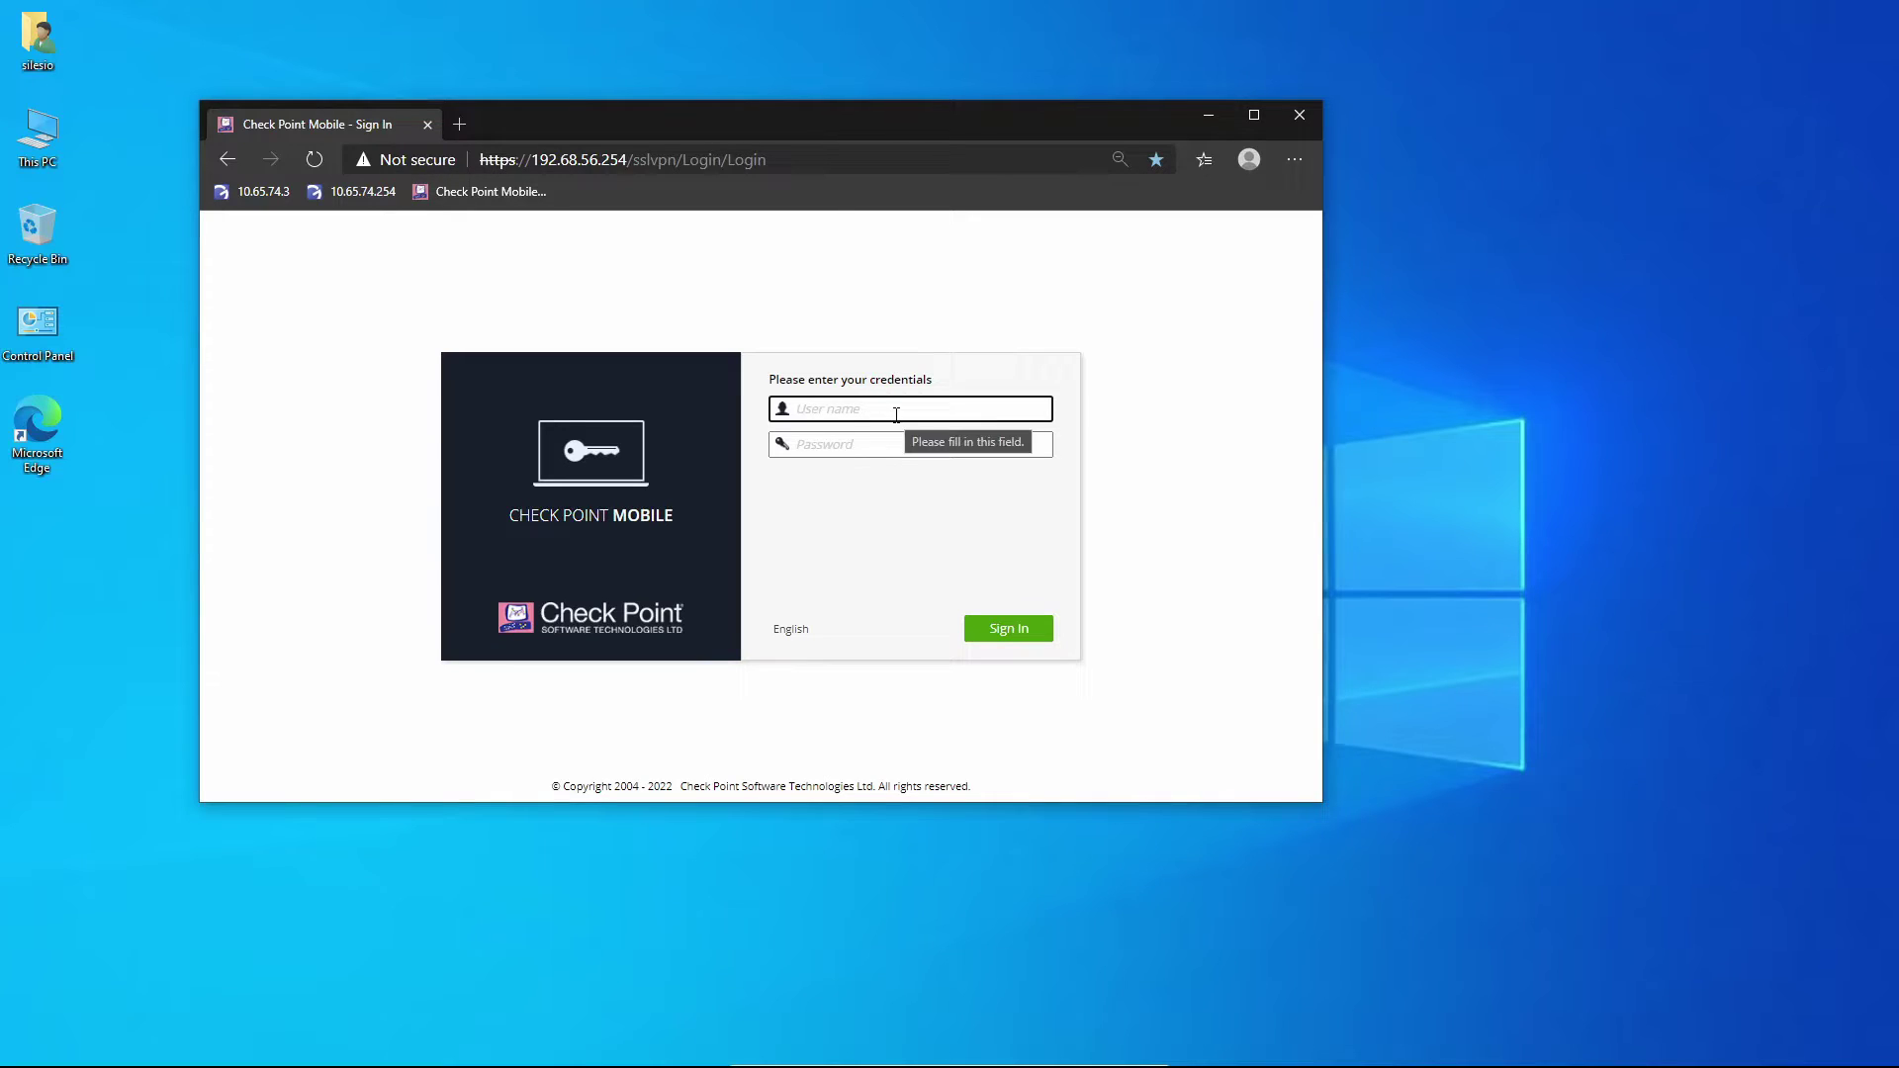
Sign in to the portal as the test user and open the World Clock application.
{"action": "type", "text": "usertest"}
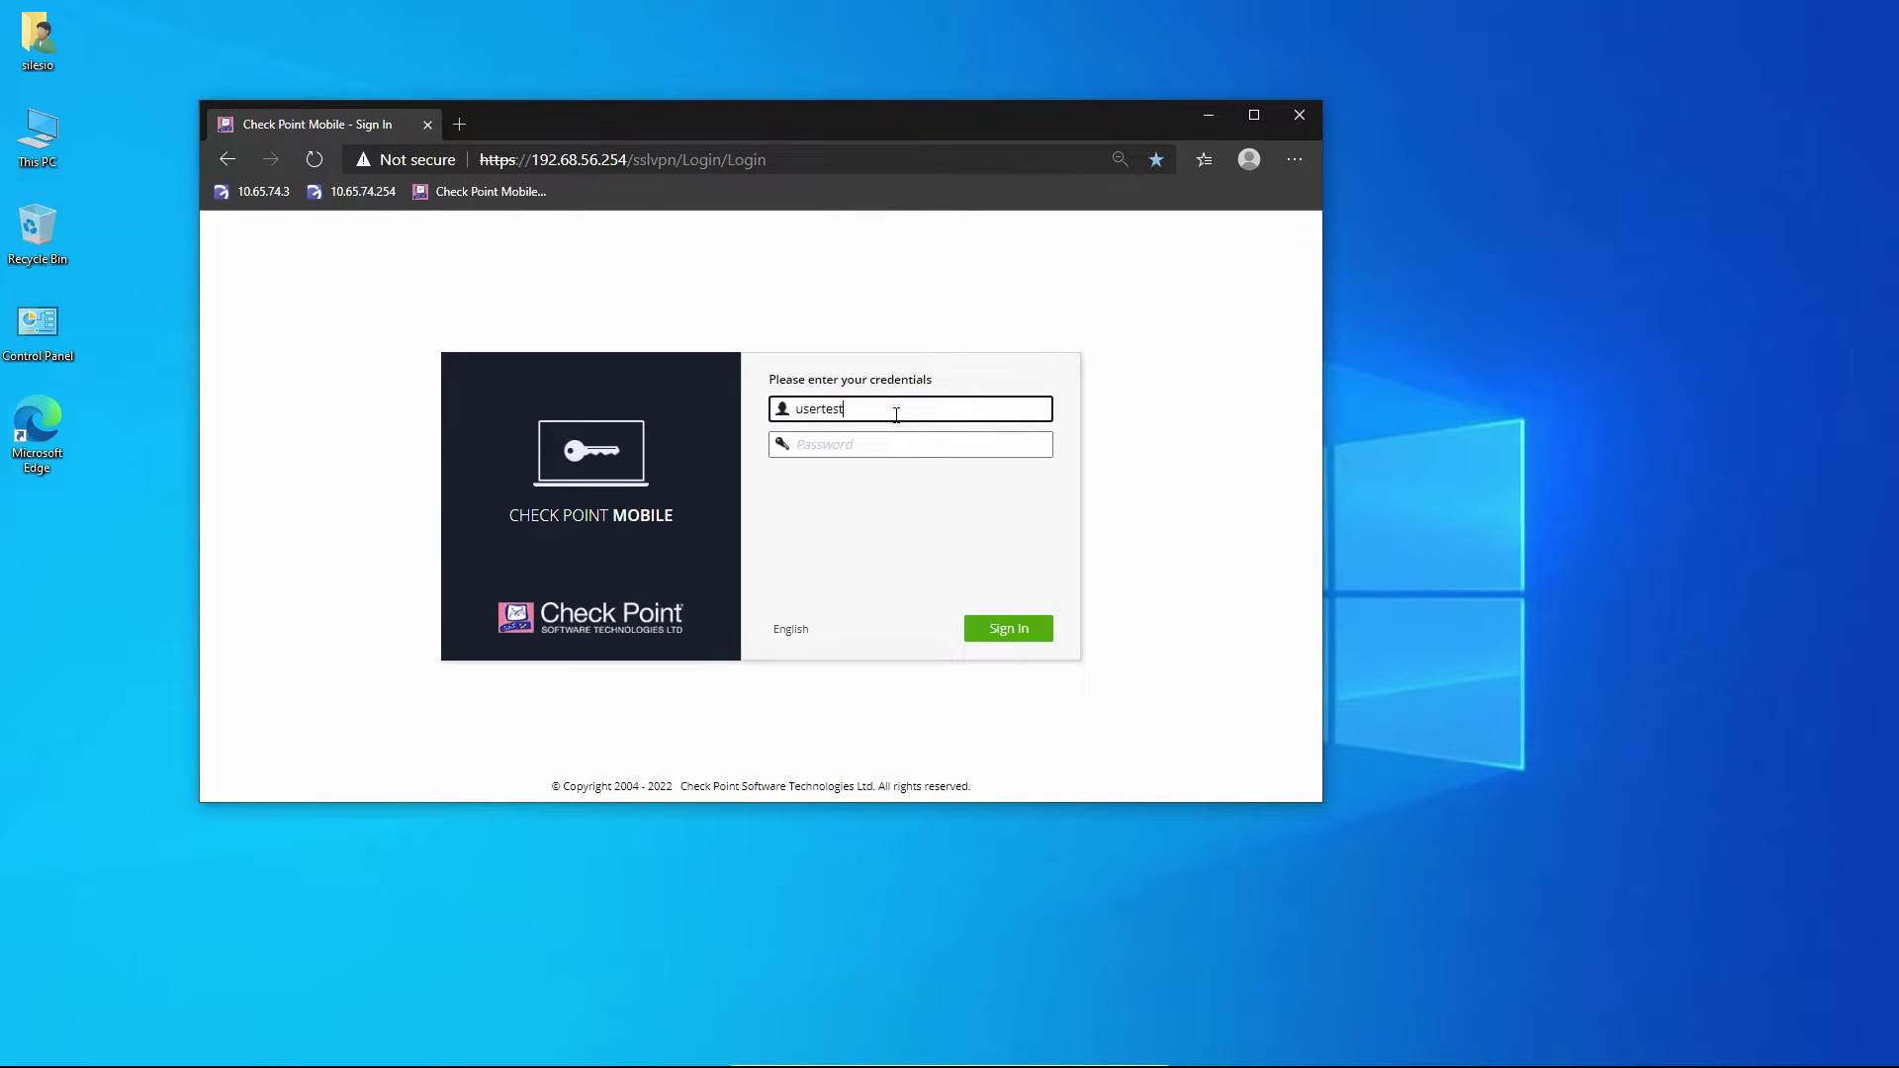
{"action": "key", "text": "Tab"}
{"action": "type", "text": "••••"}
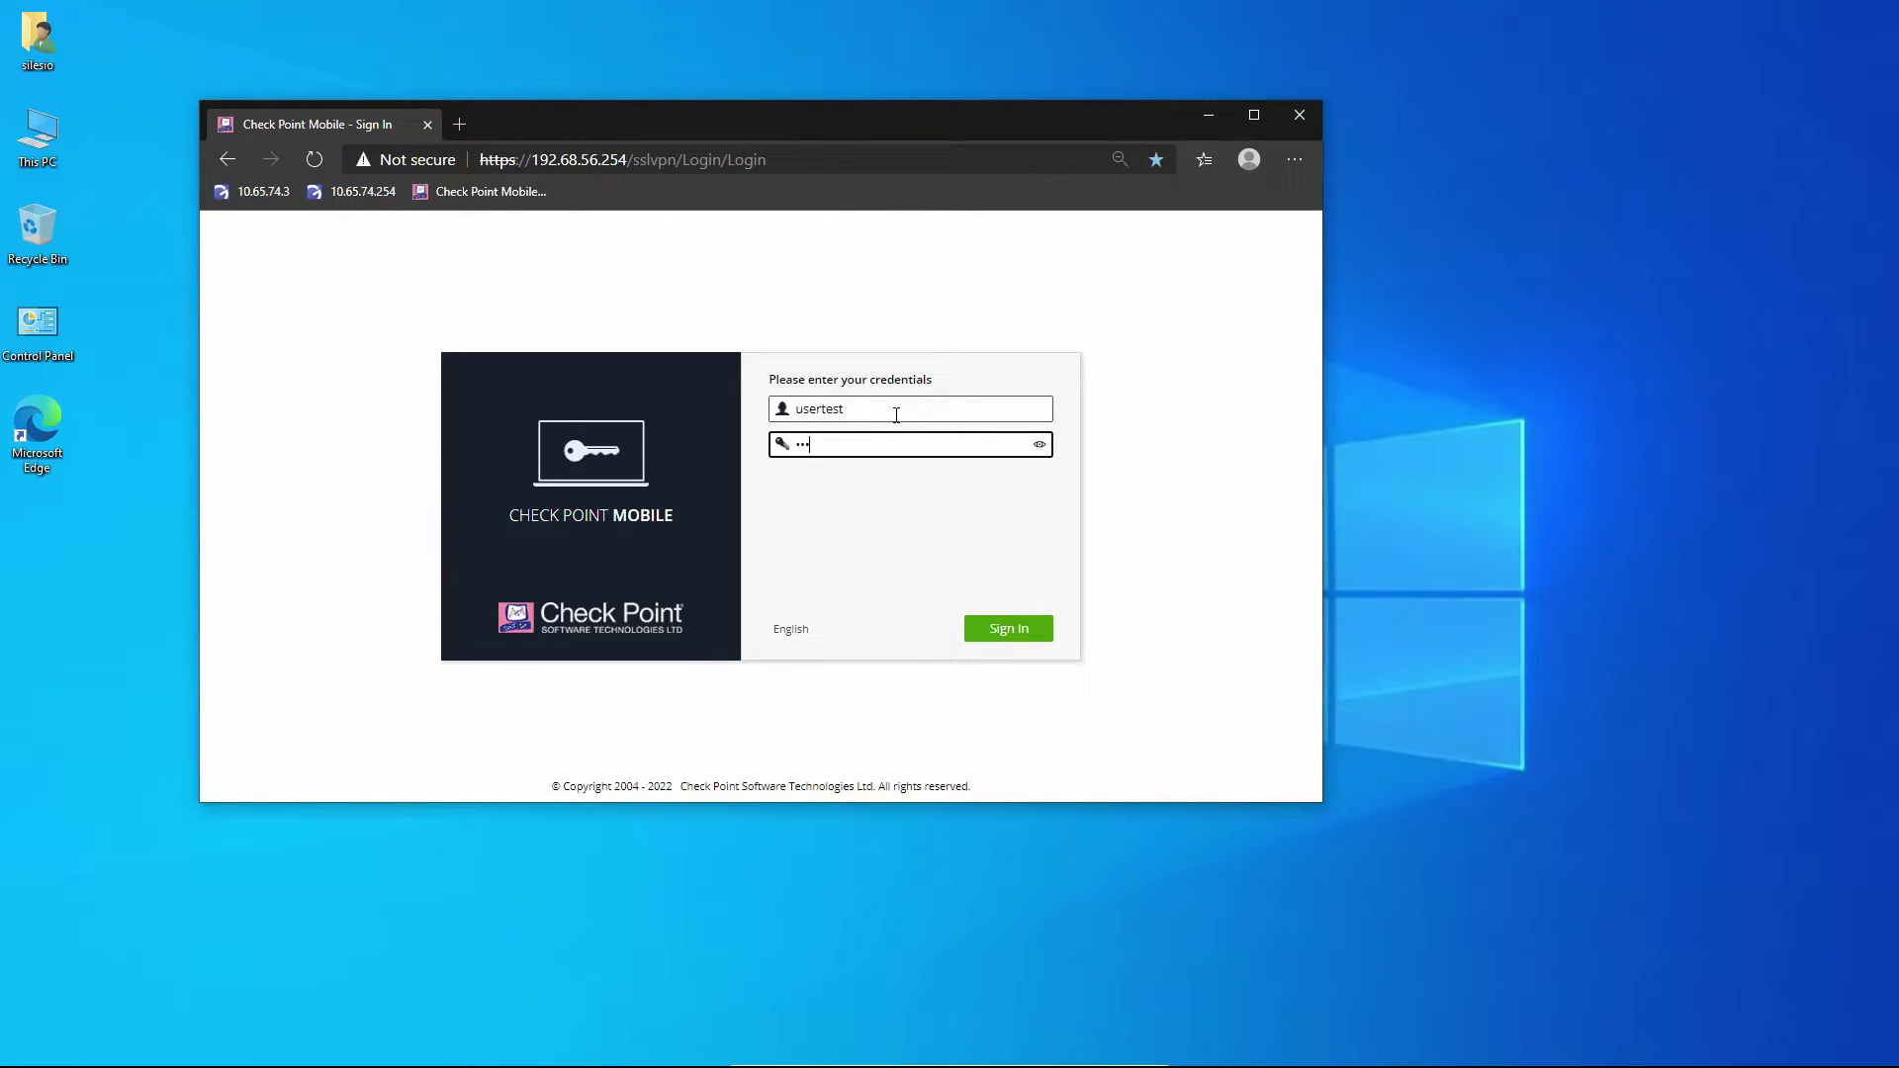
{"action": "type", "text": "•••••"}
{"action": "key", "text": "Return"}
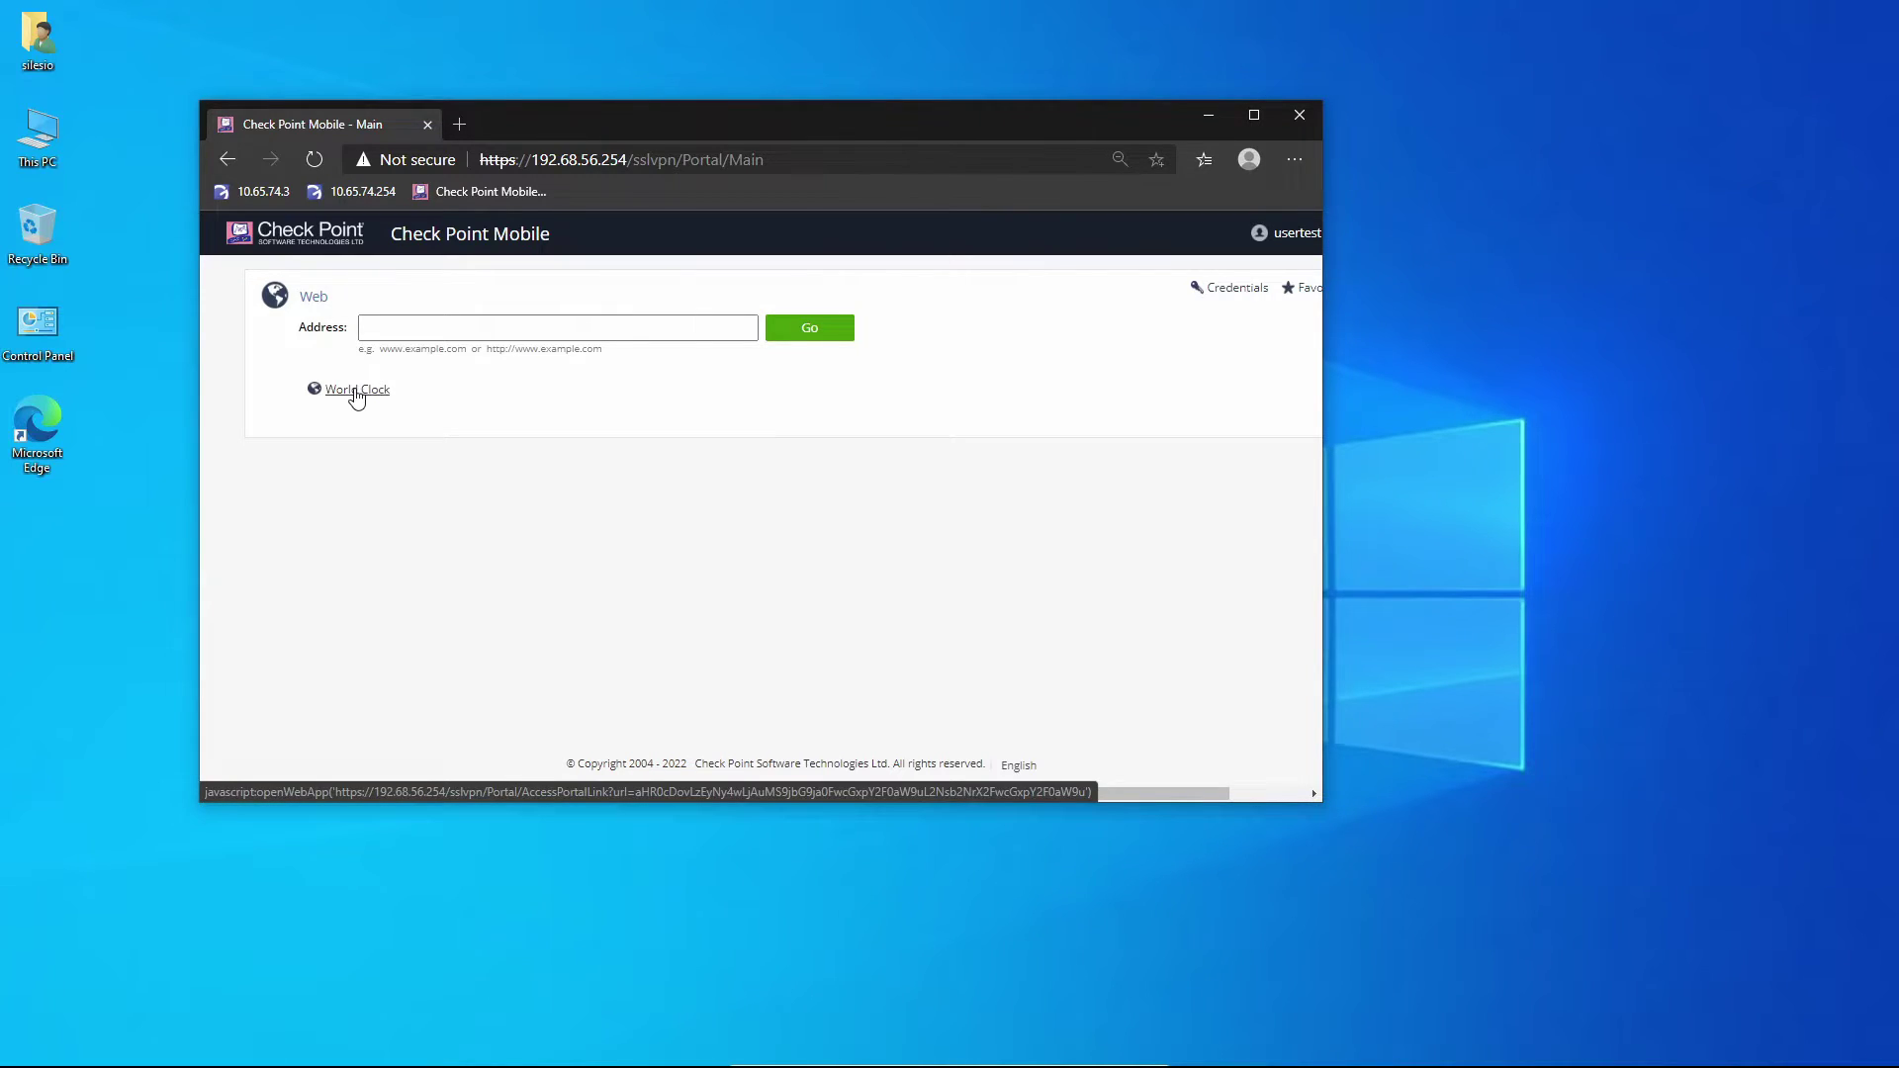
{"action": "left_click", "coordinate": [357, 391]}
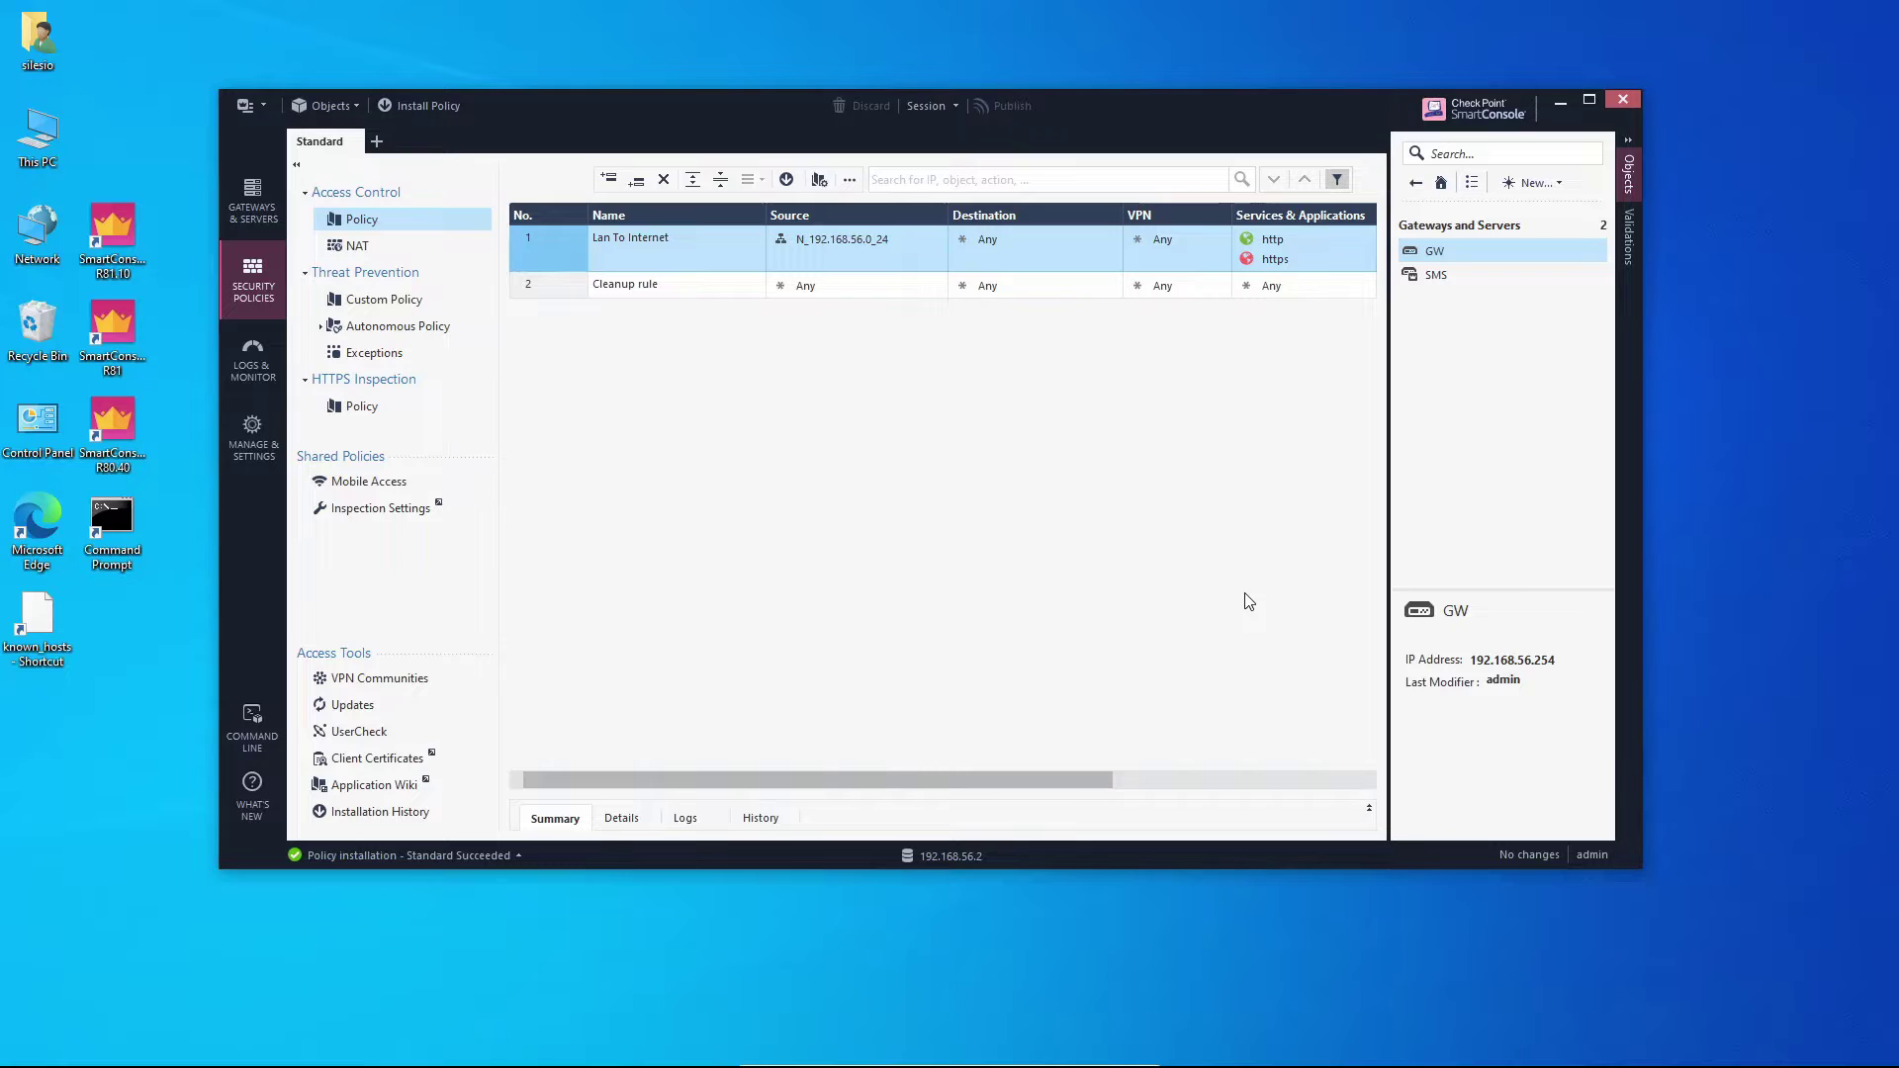
Set gateway GW's Mobile Access policy source to Unified Access Policy.
{"action": "left_click", "coordinate": [1430, 251]}
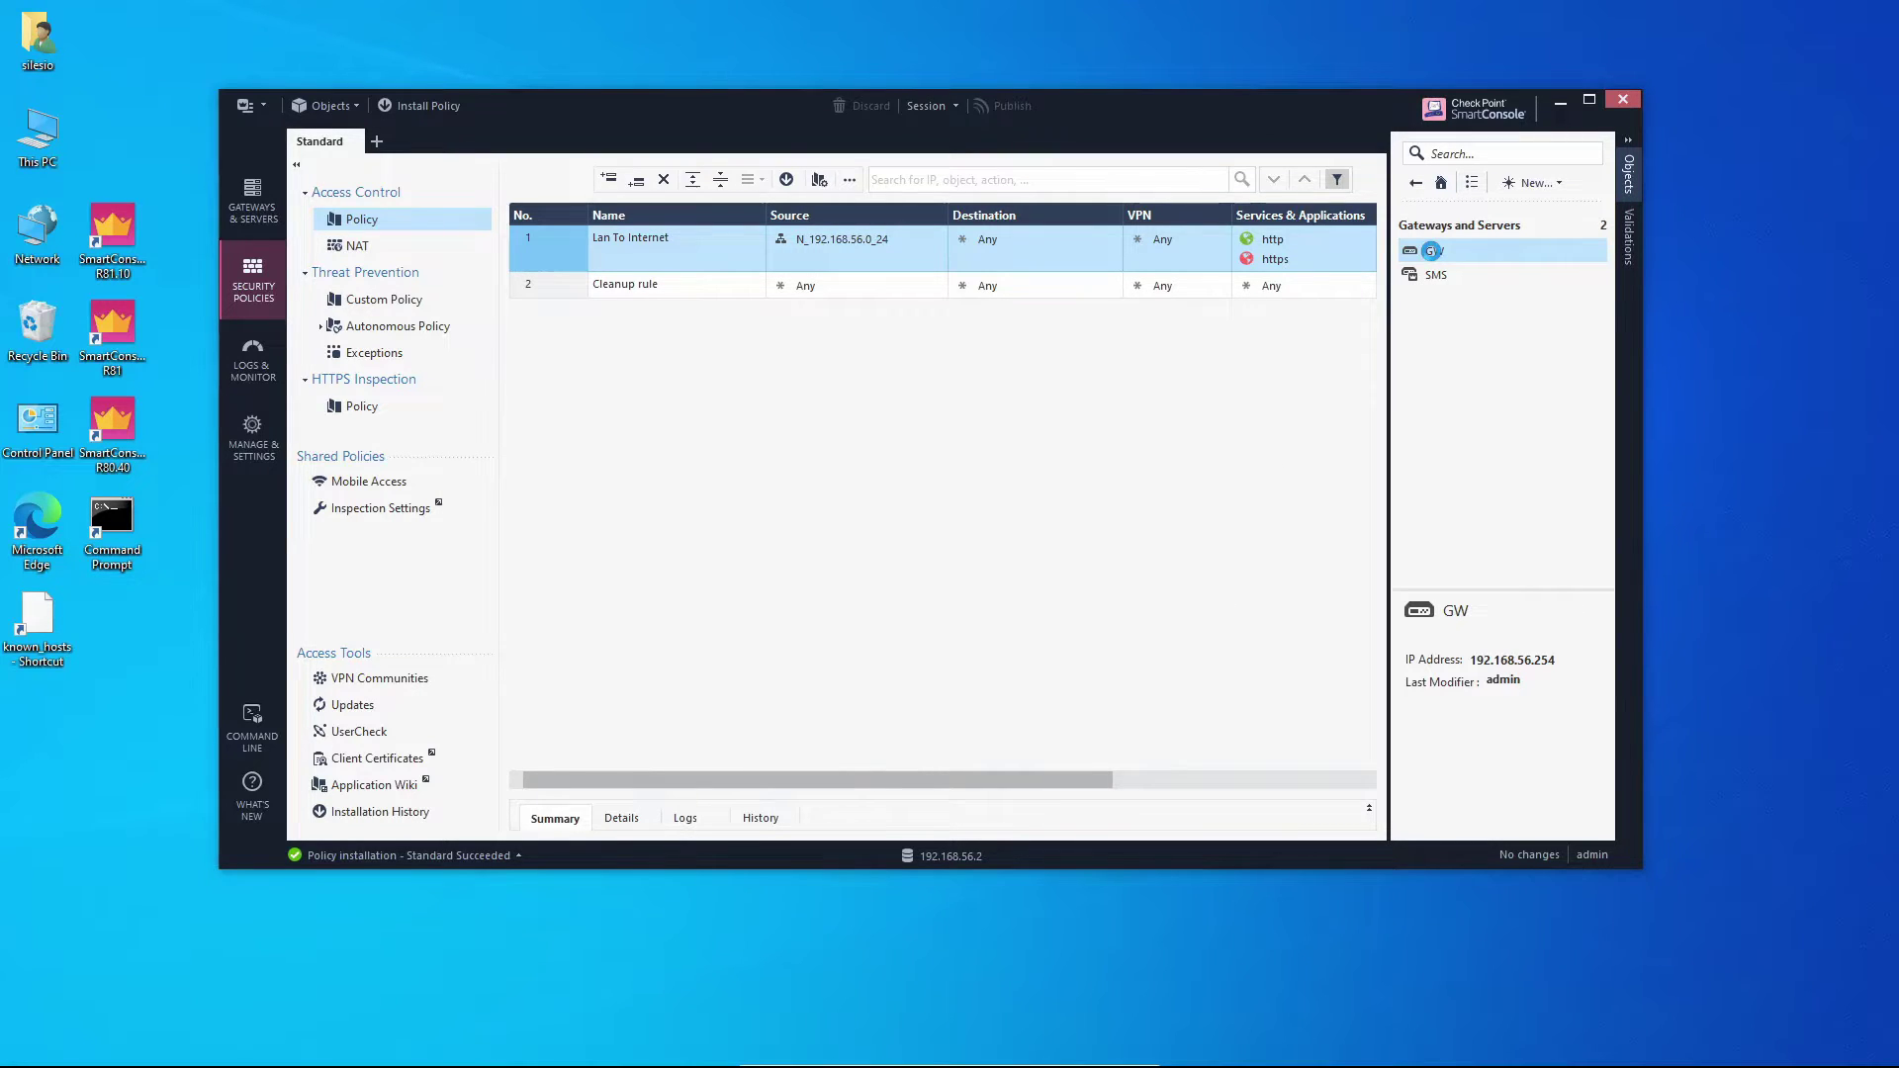
{"action": "double_click", "coordinate": [1430, 251]}
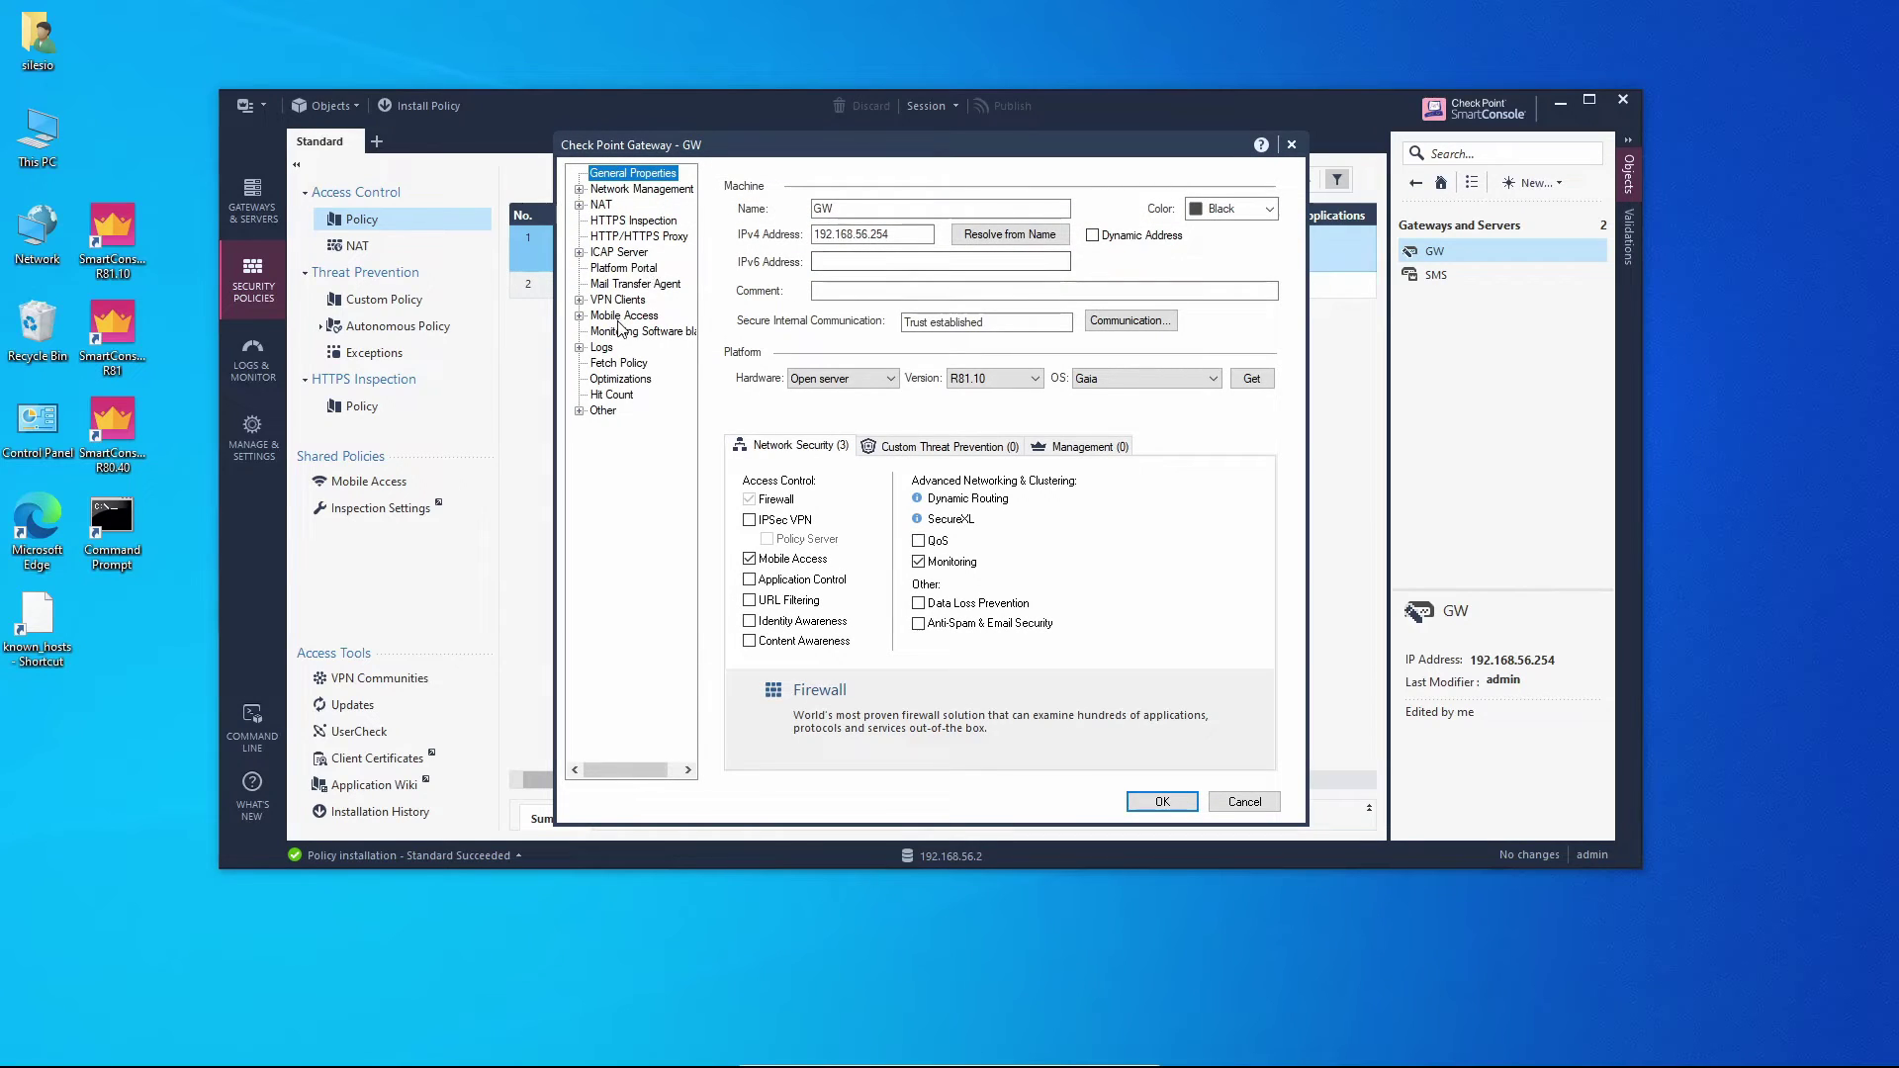
{"action": "left_click", "coordinate": [622, 319]}
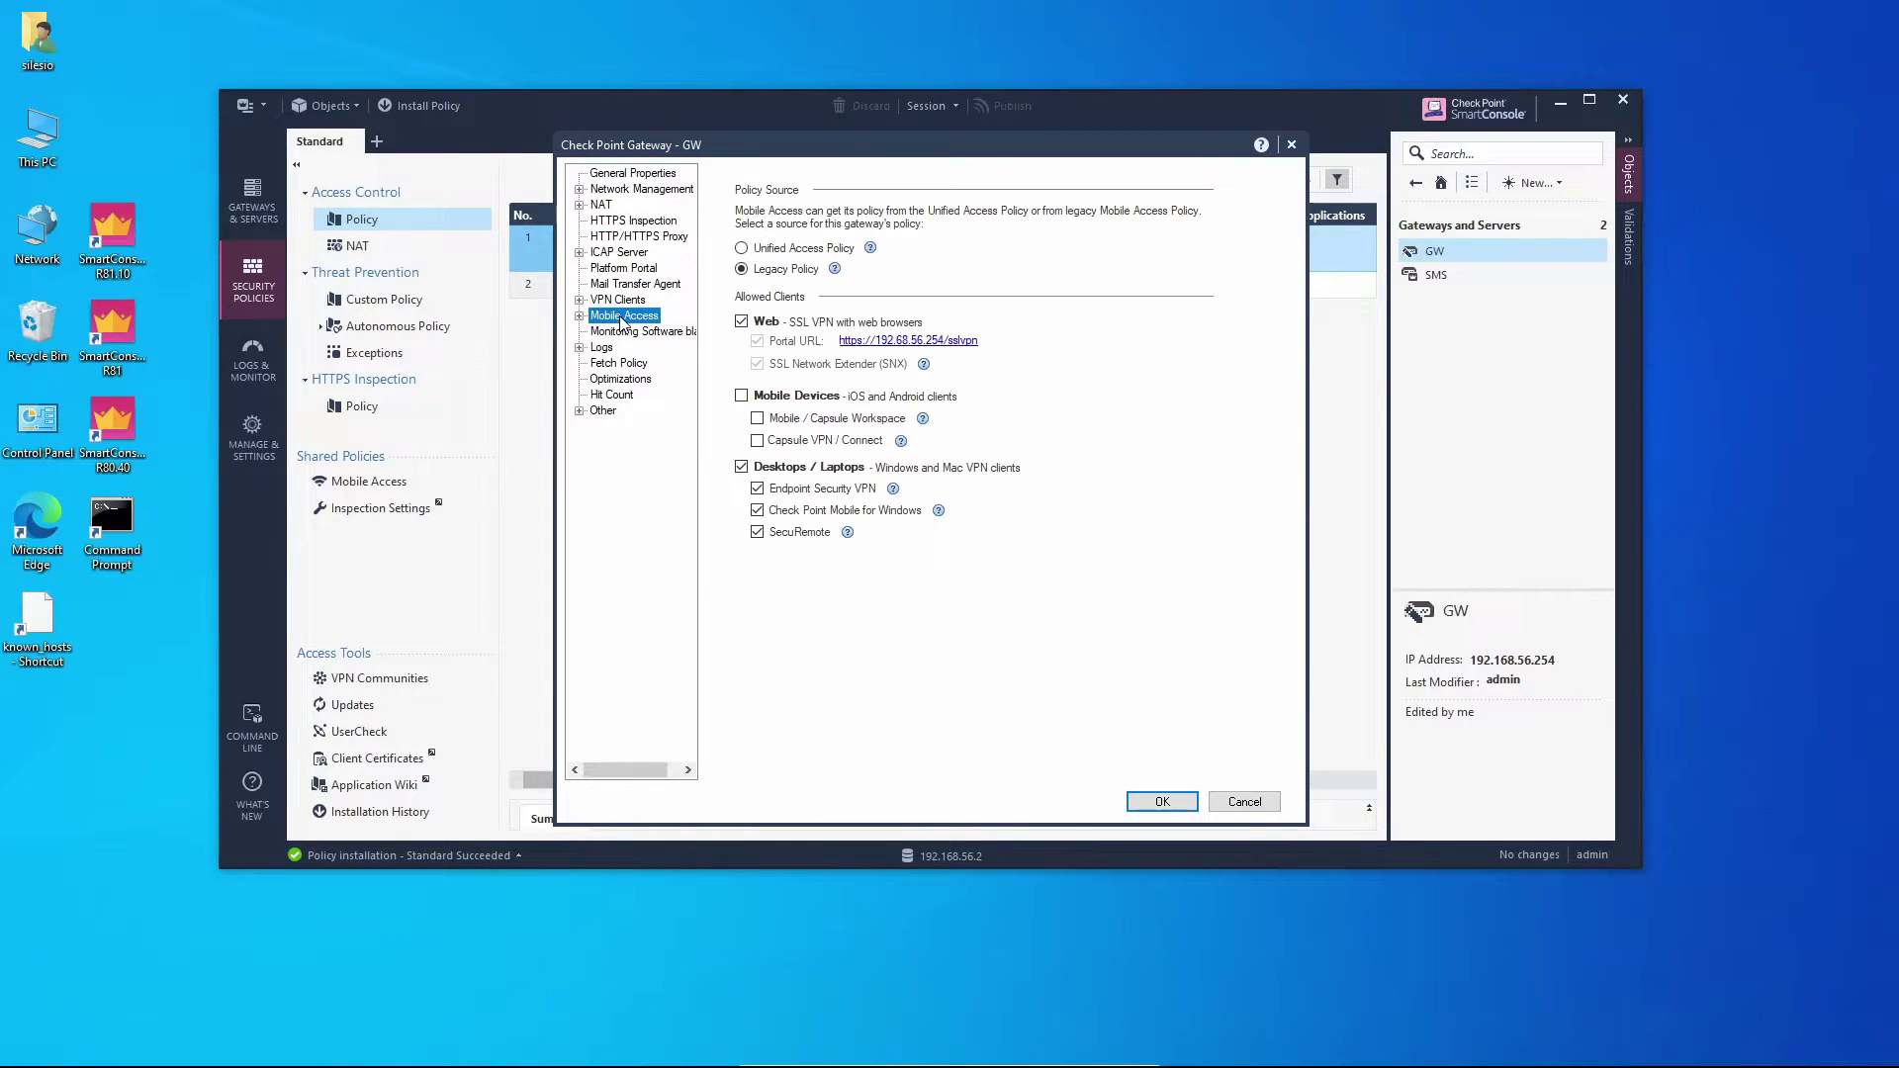
{"action": "left_click", "coordinate": [797, 250]}
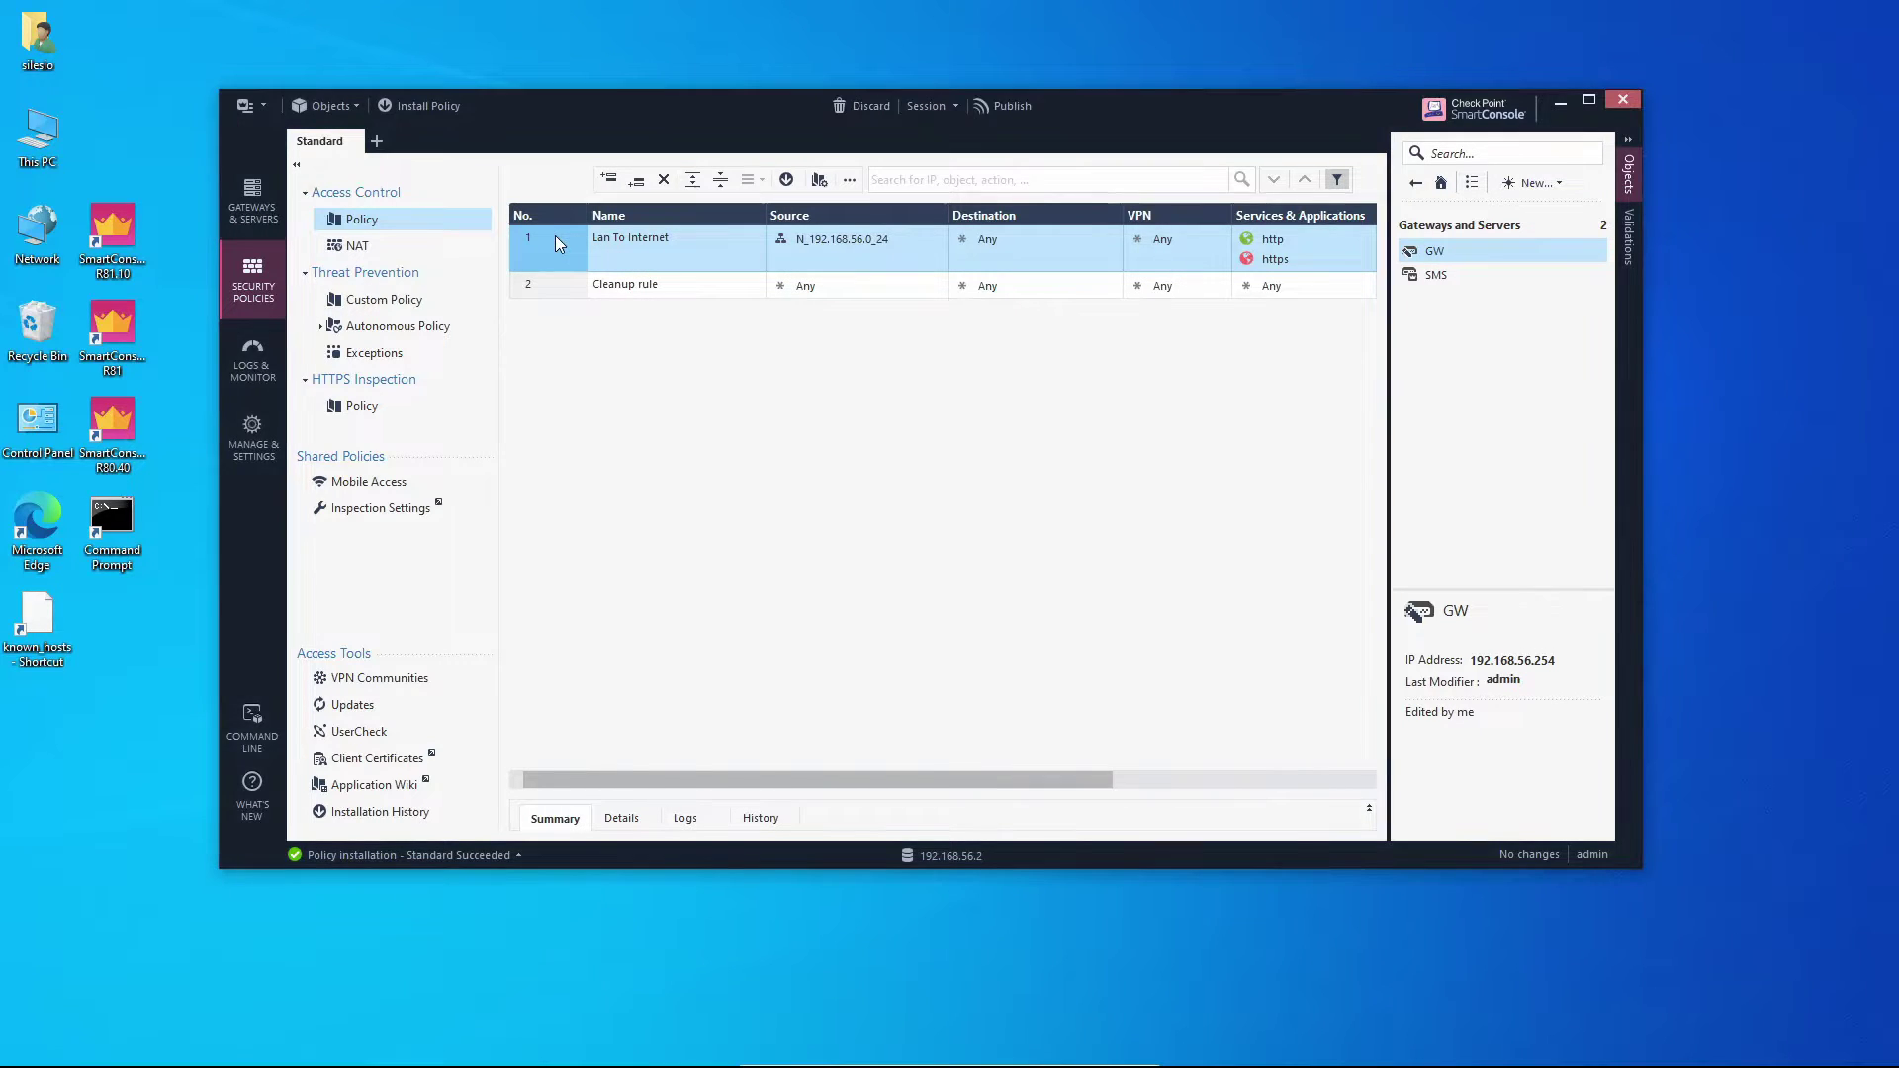
{"action": "right_click", "coordinate": [556, 238]}
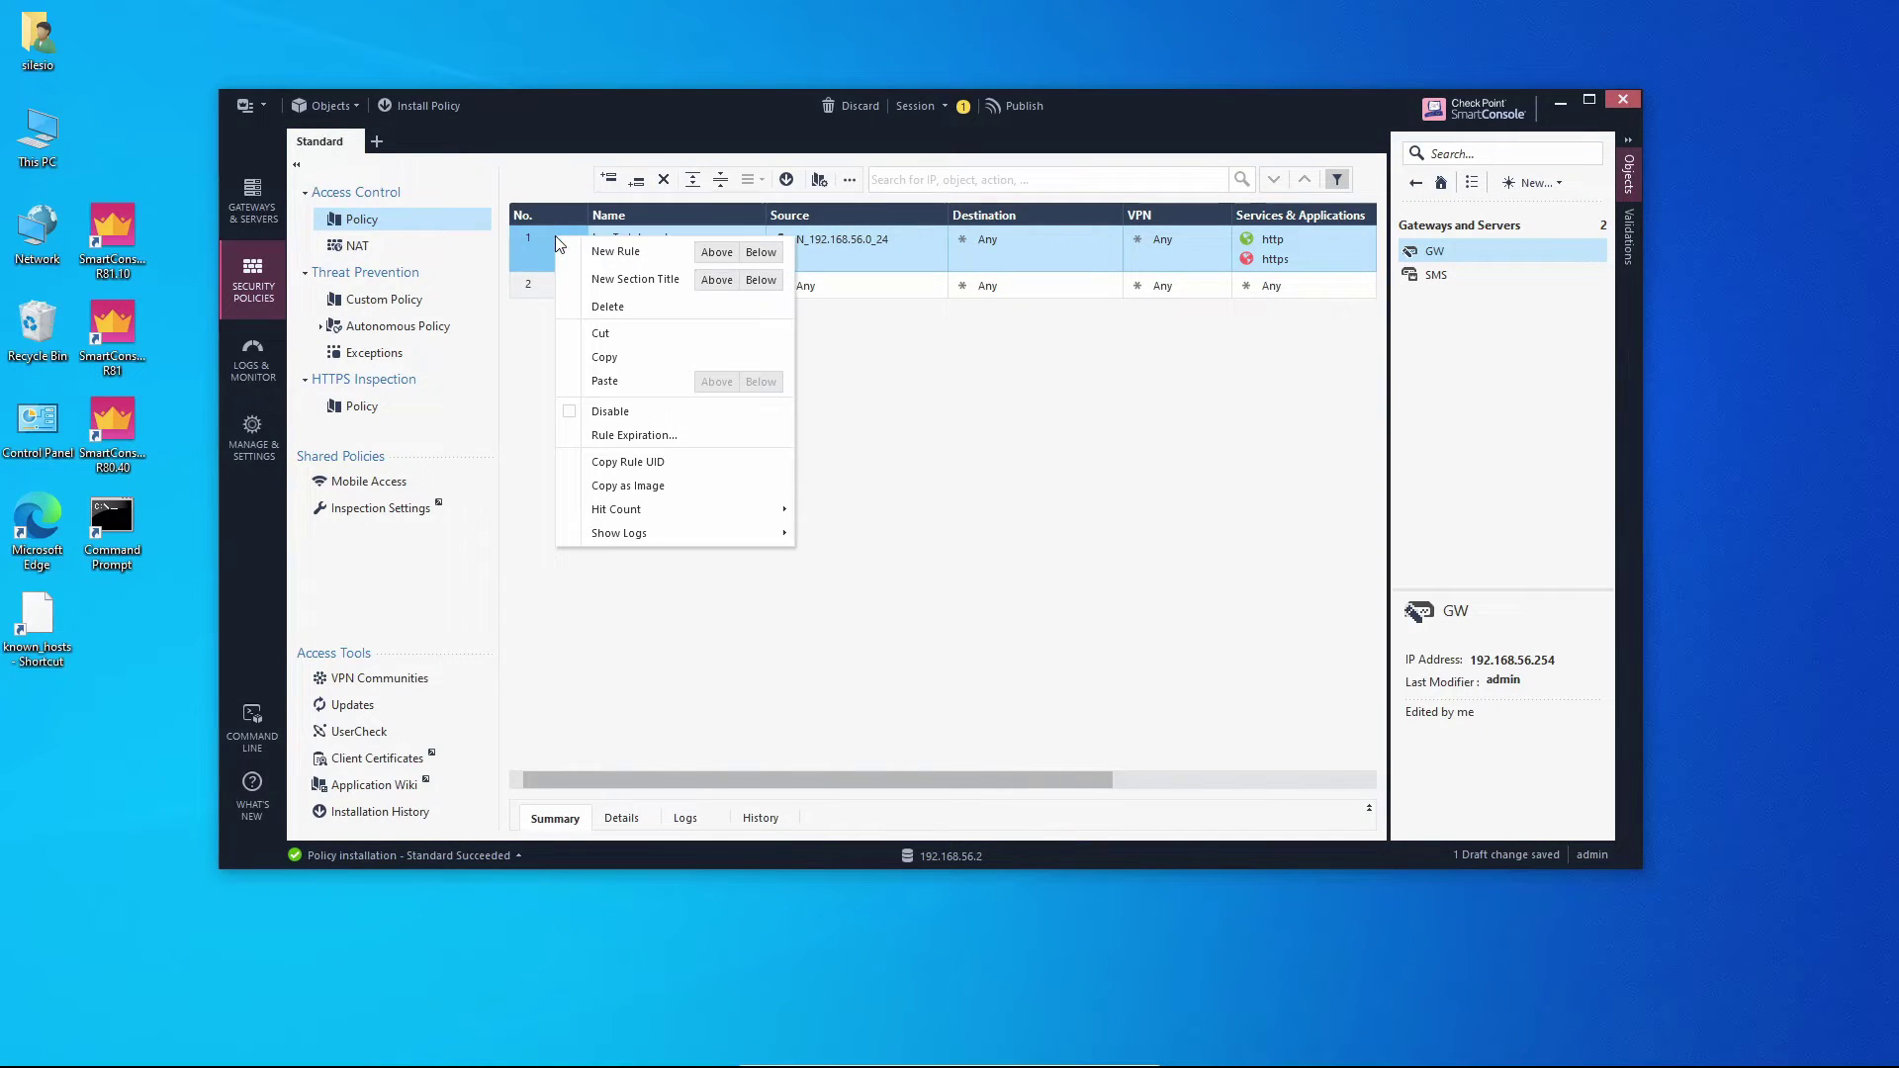
Insert a new top rule named Remote Access with Source Any.
{"action": "left_click", "coordinate": [712, 253]}
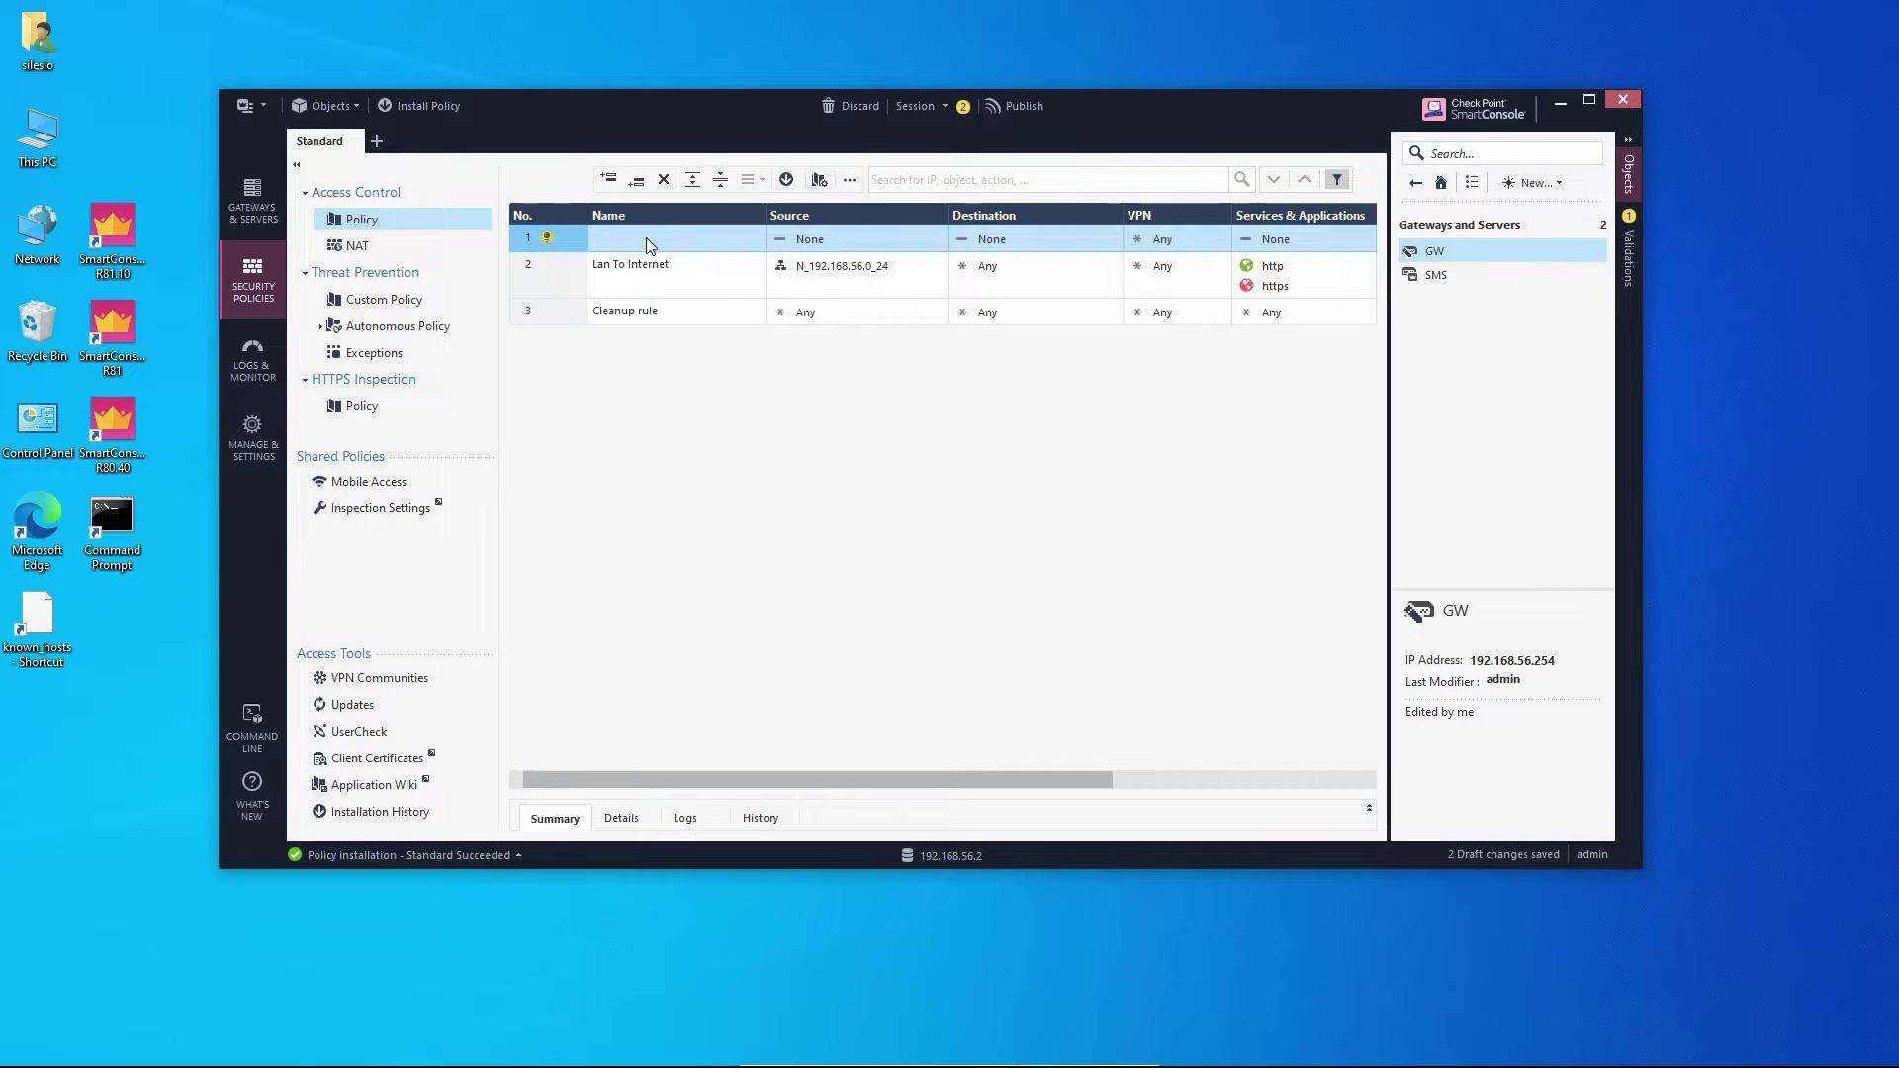
{"action": "left_click", "coordinate": [642, 238]}
{"action": "left_click", "coordinate": [643, 240]}
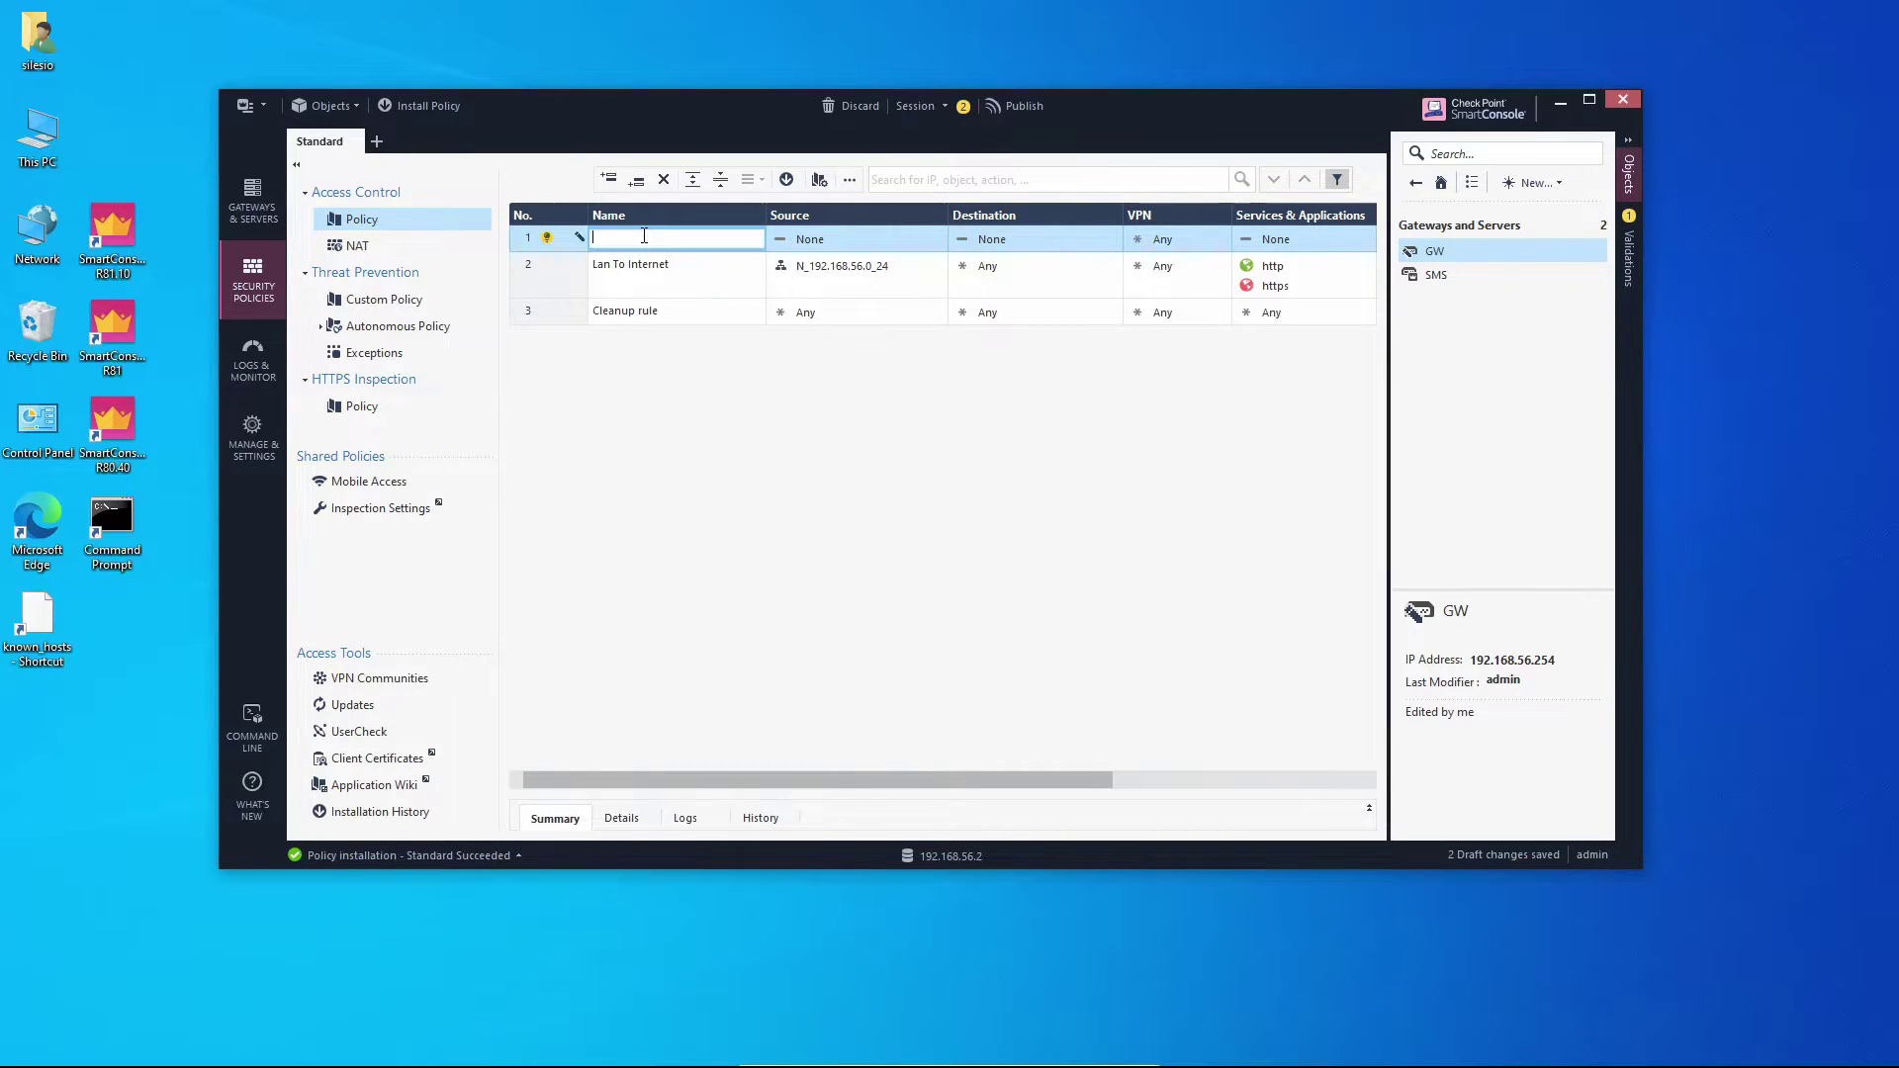
{"action": "type", "text": "Remote Access"}
{"action": "left_click", "coordinate": [897, 240]}
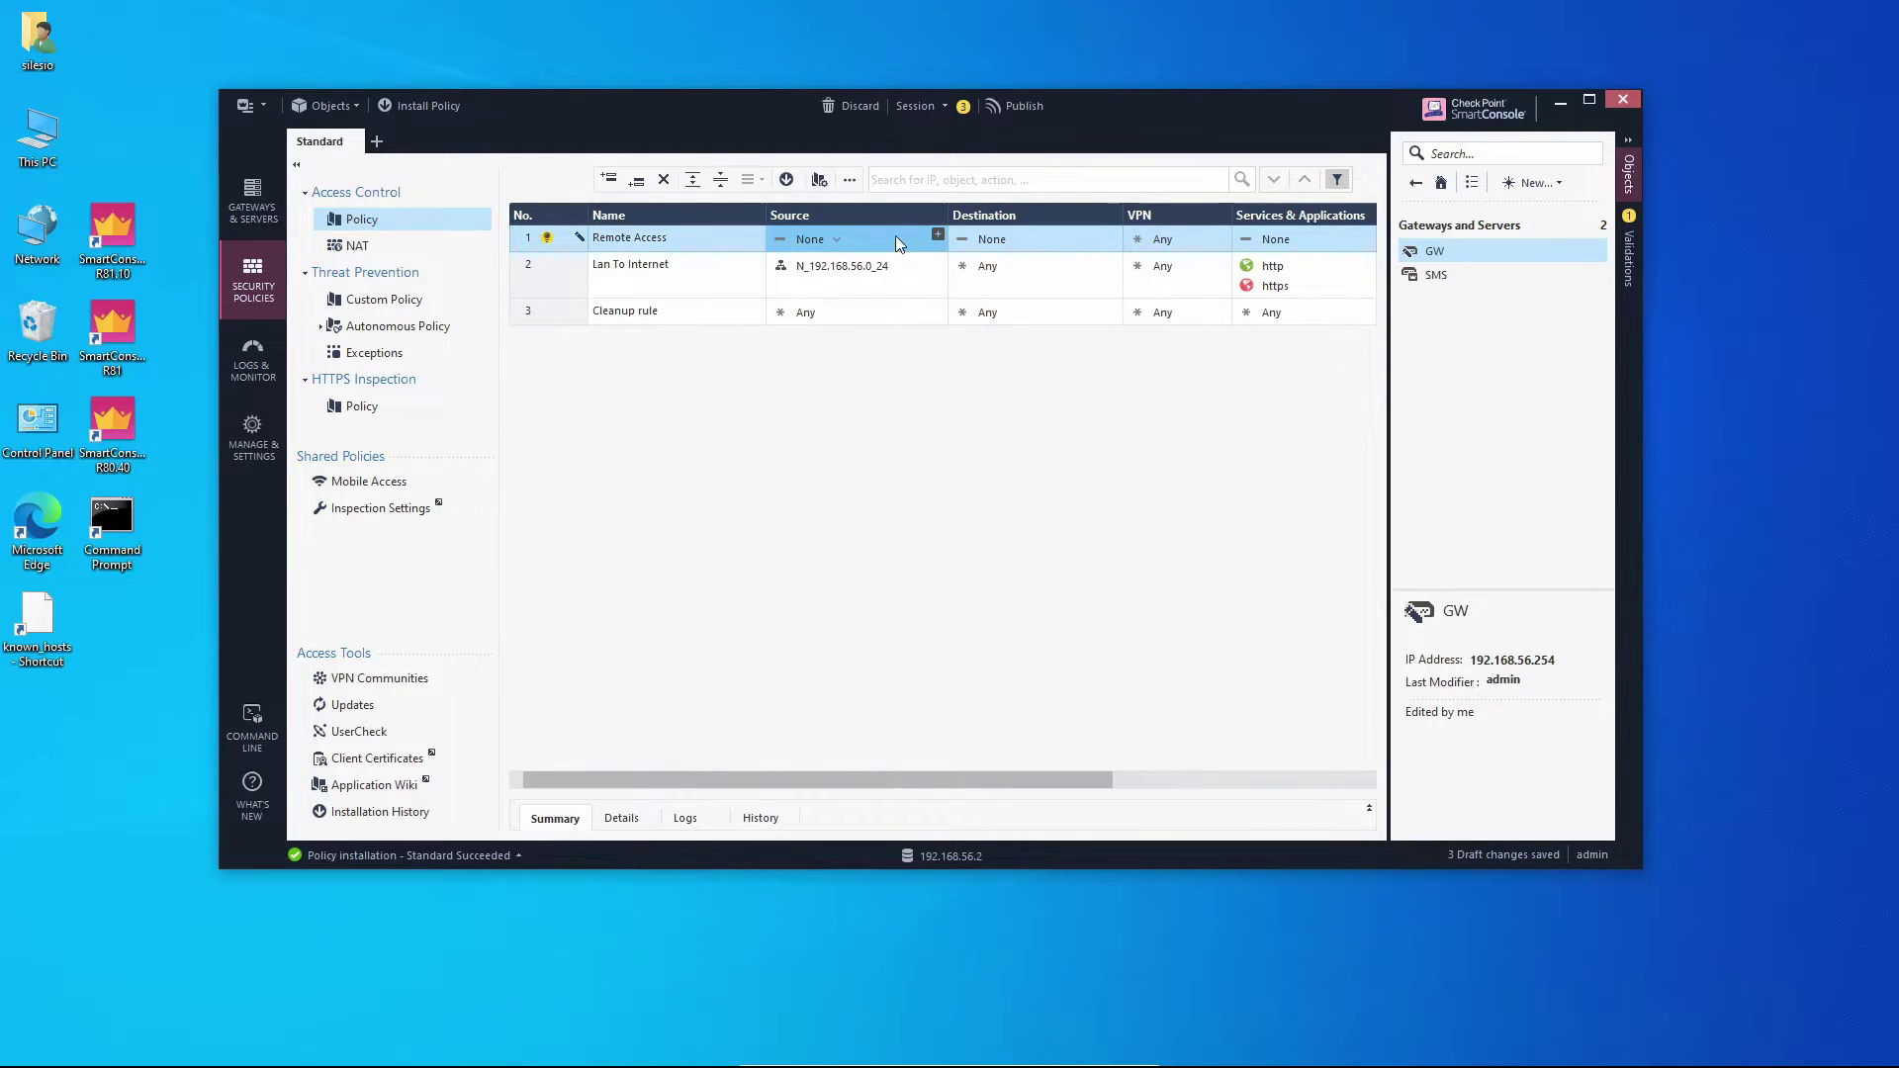
{"action": "left_click", "coordinate": [837, 241]}
{"action": "left_click", "coordinate": [951, 256]}
Set the rule's Destination to N_192.168.56.0_24 and VPN to the RemoteAccess community.
{"action": "left_click", "coordinate": [1113, 236]}
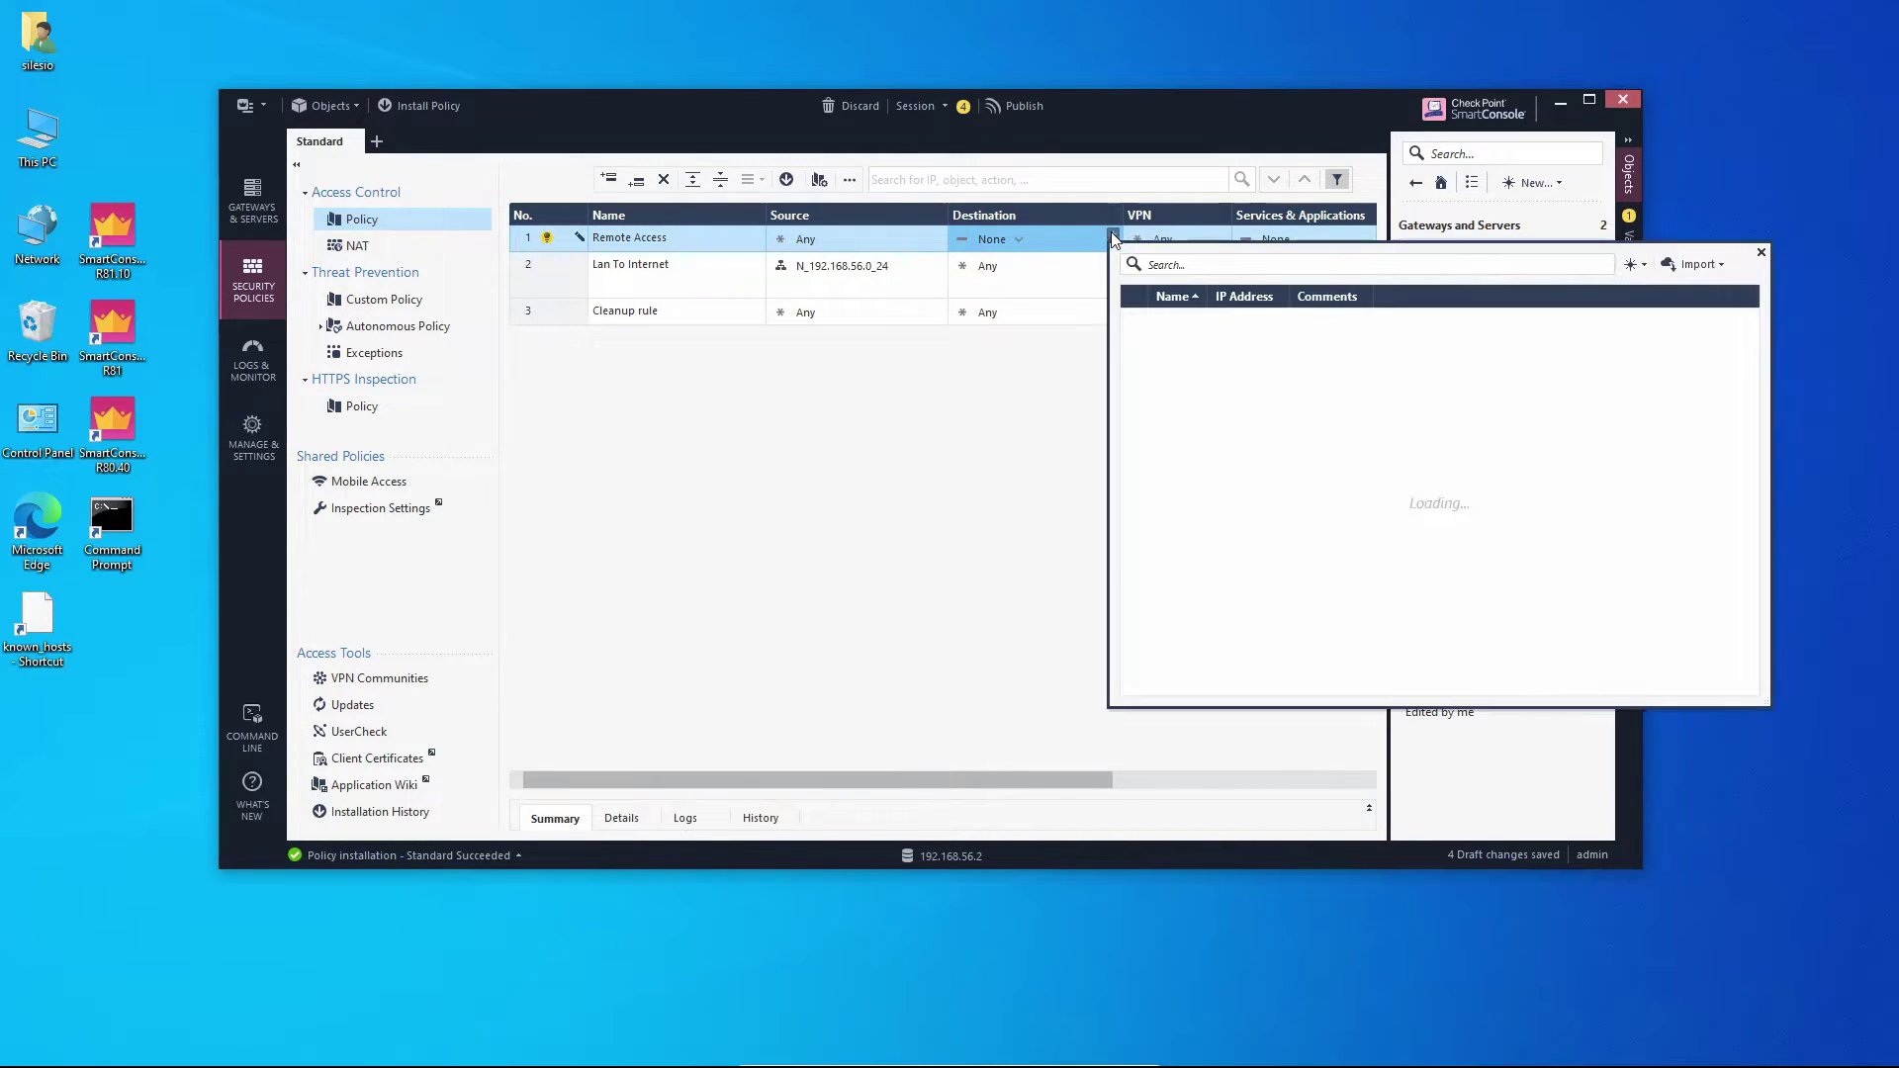
{"action": "left_click", "coordinate": [860, 274]}
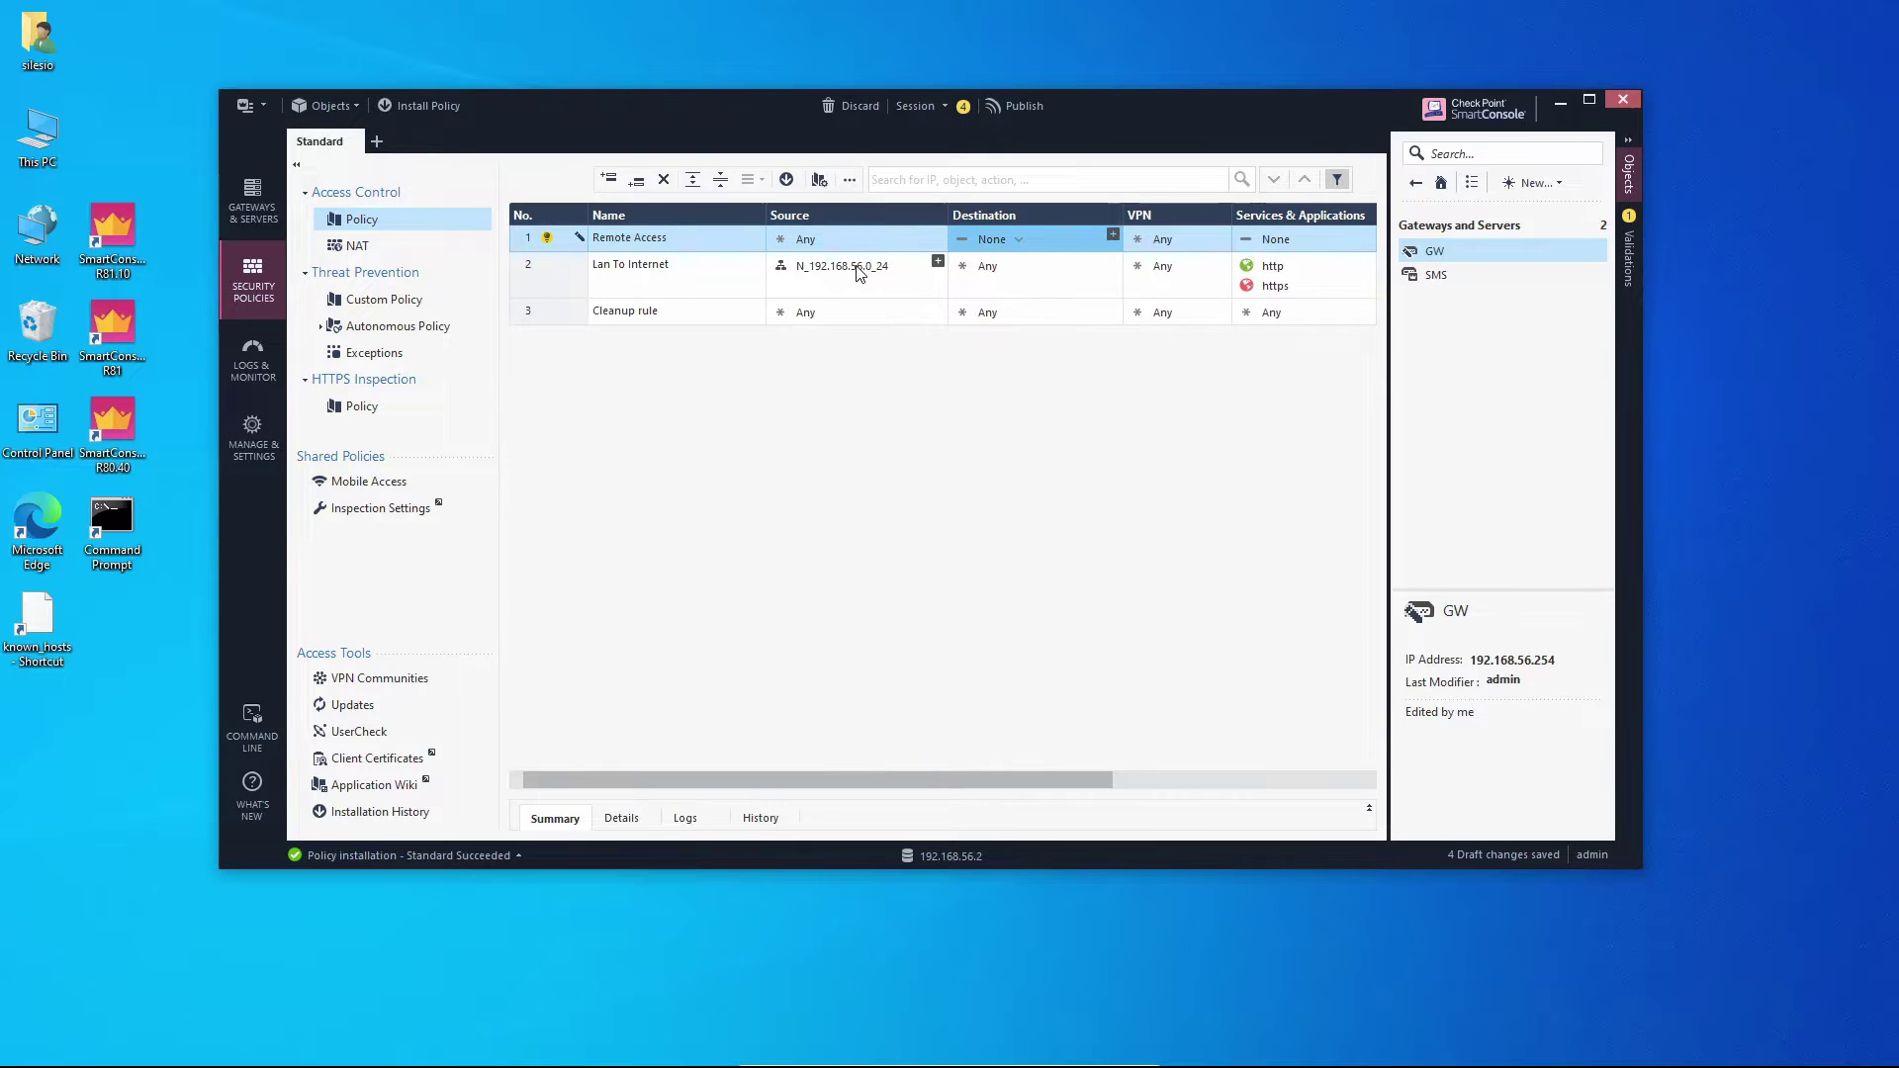
{"action": "left_click_drag", "start_coordinate": [865, 265], "coordinate": [1025, 236]}
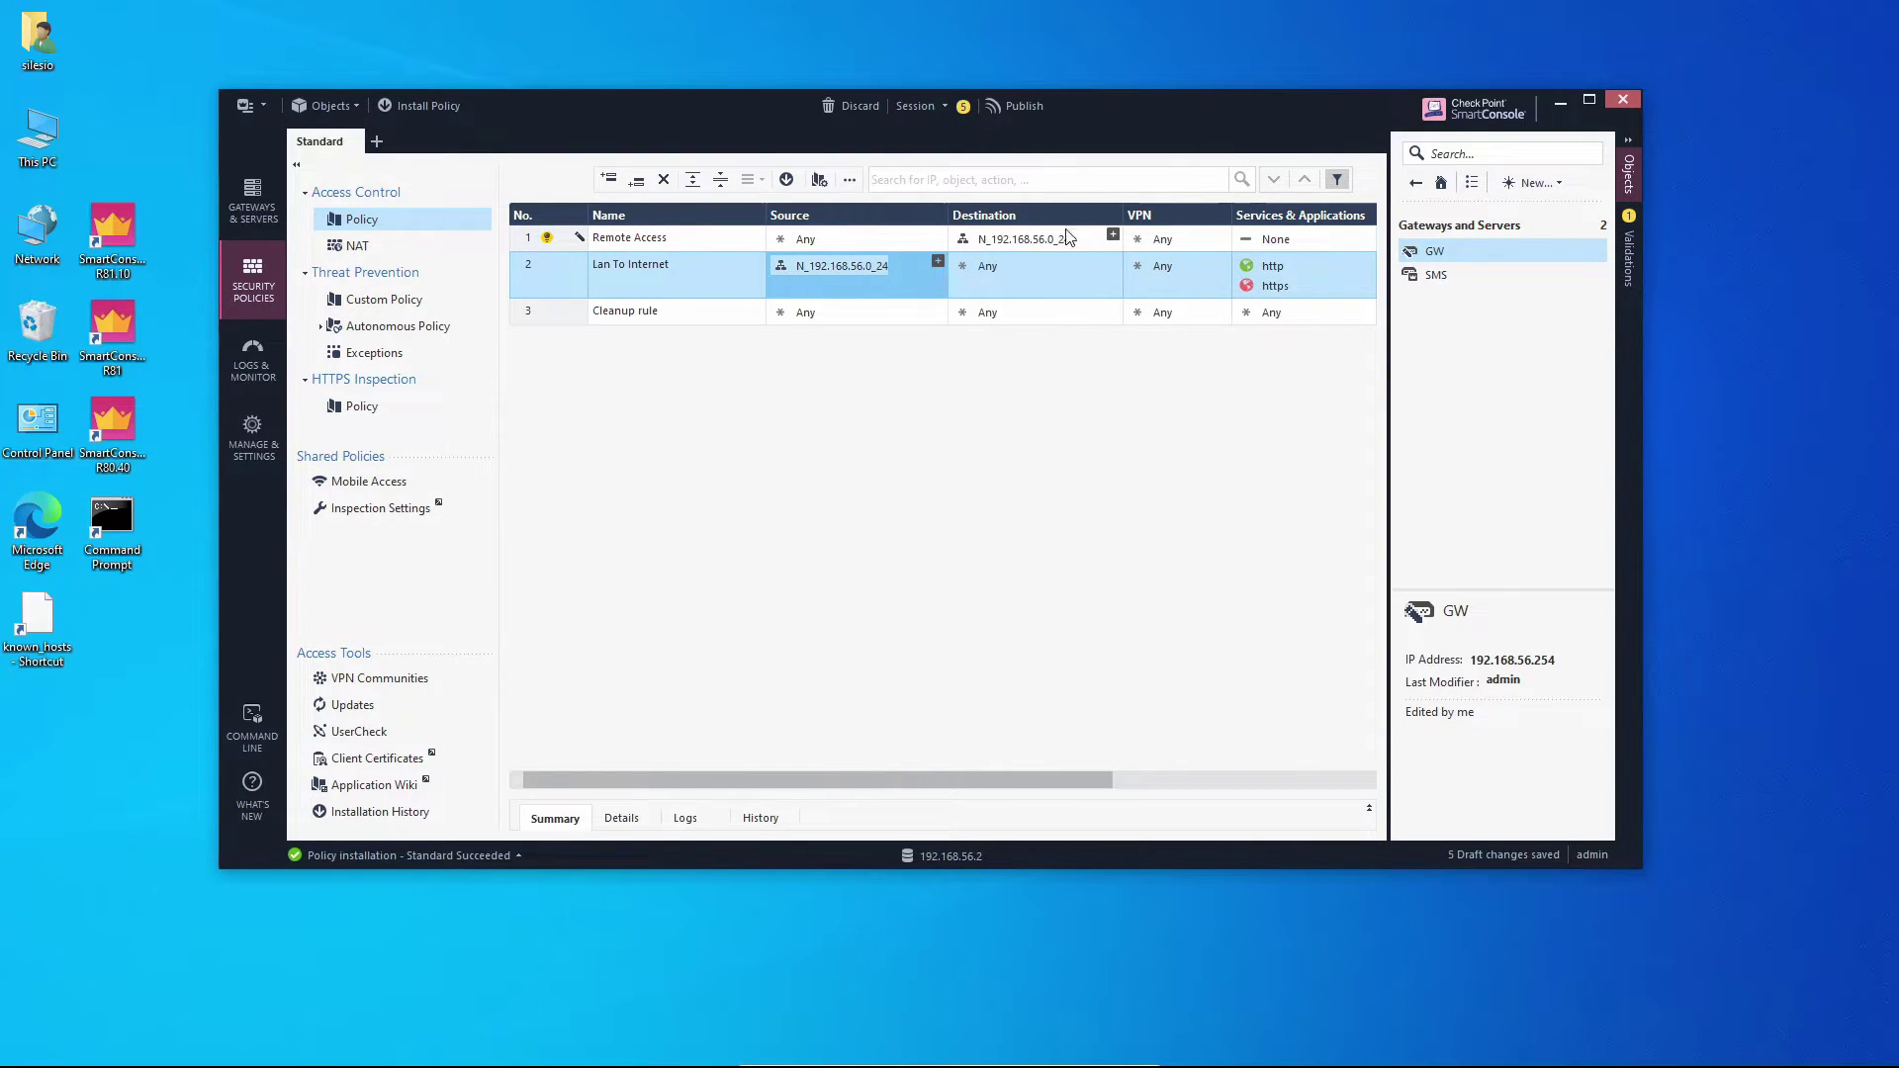
{"action": "right_click", "coordinate": [1191, 243]}
{"action": "left_click", "coordinate": [1260, 302]}
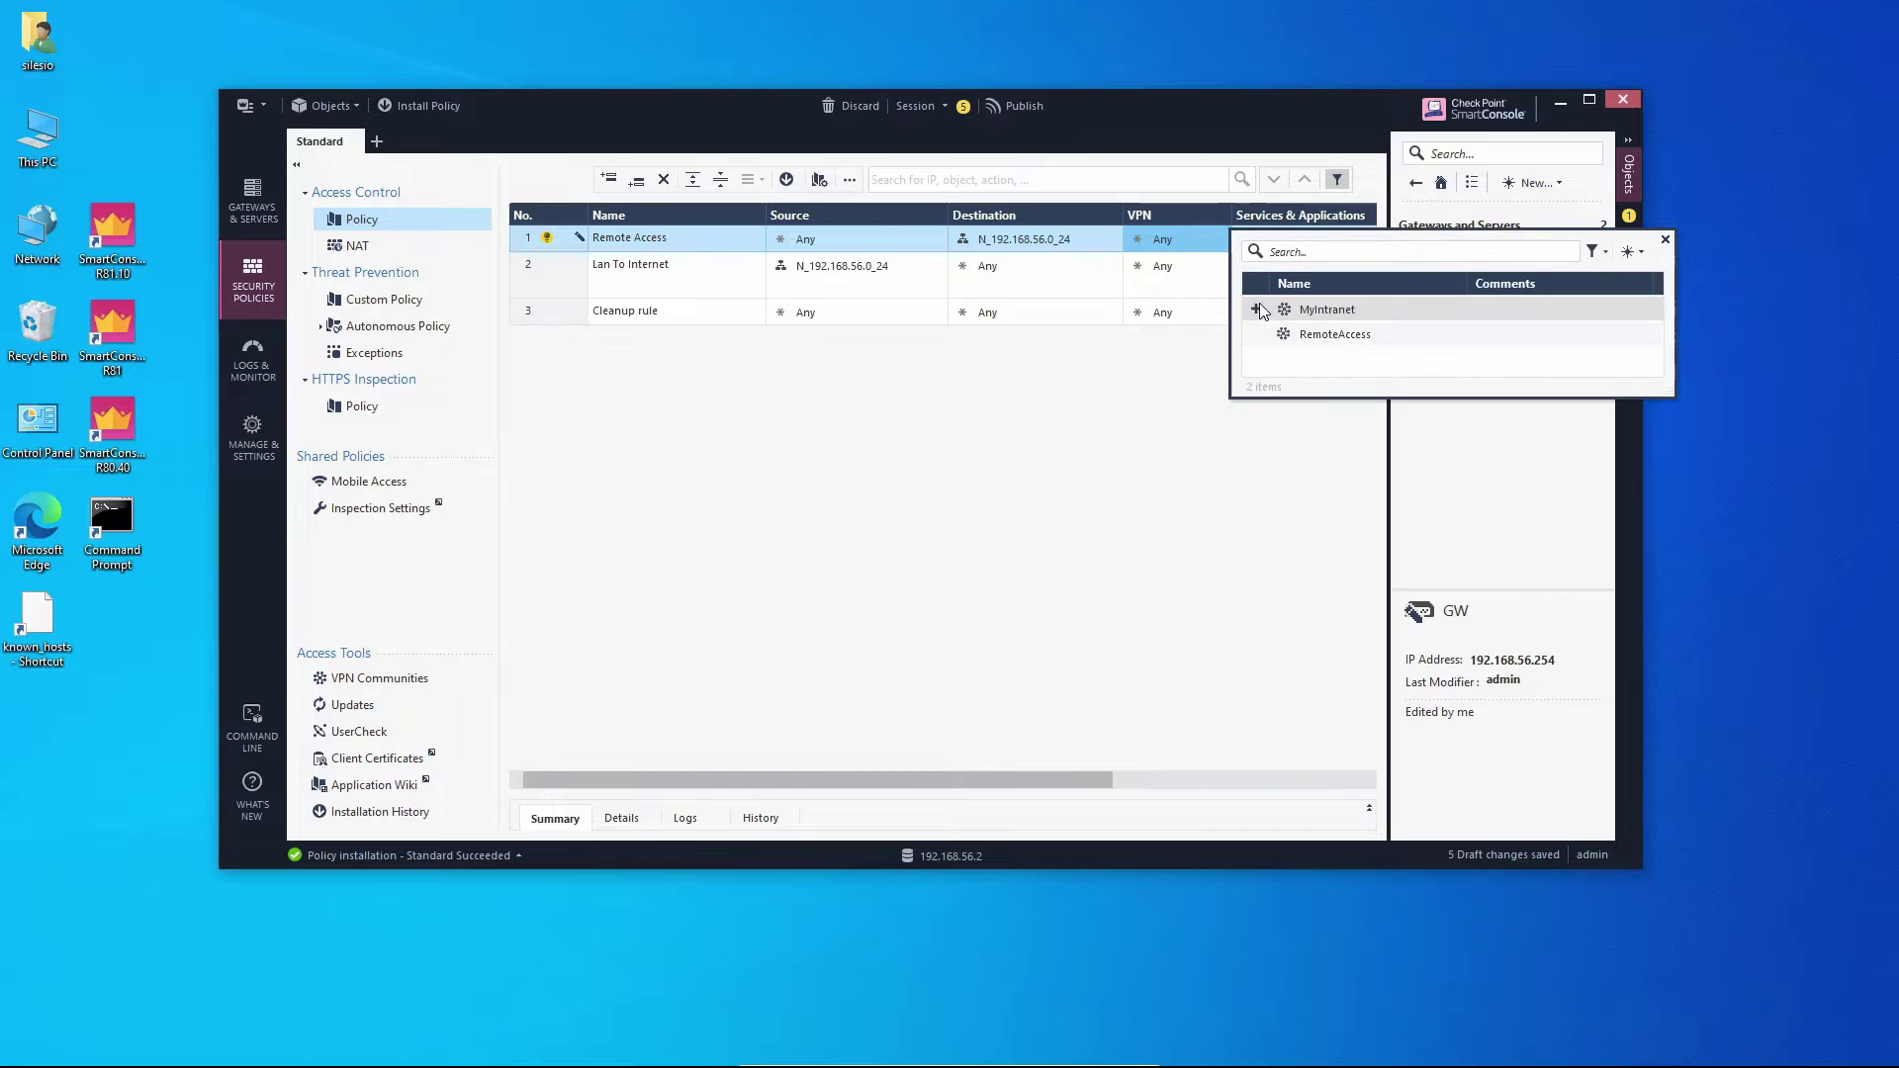
{"action": "left_click", "coordinate": [1316, 335]}
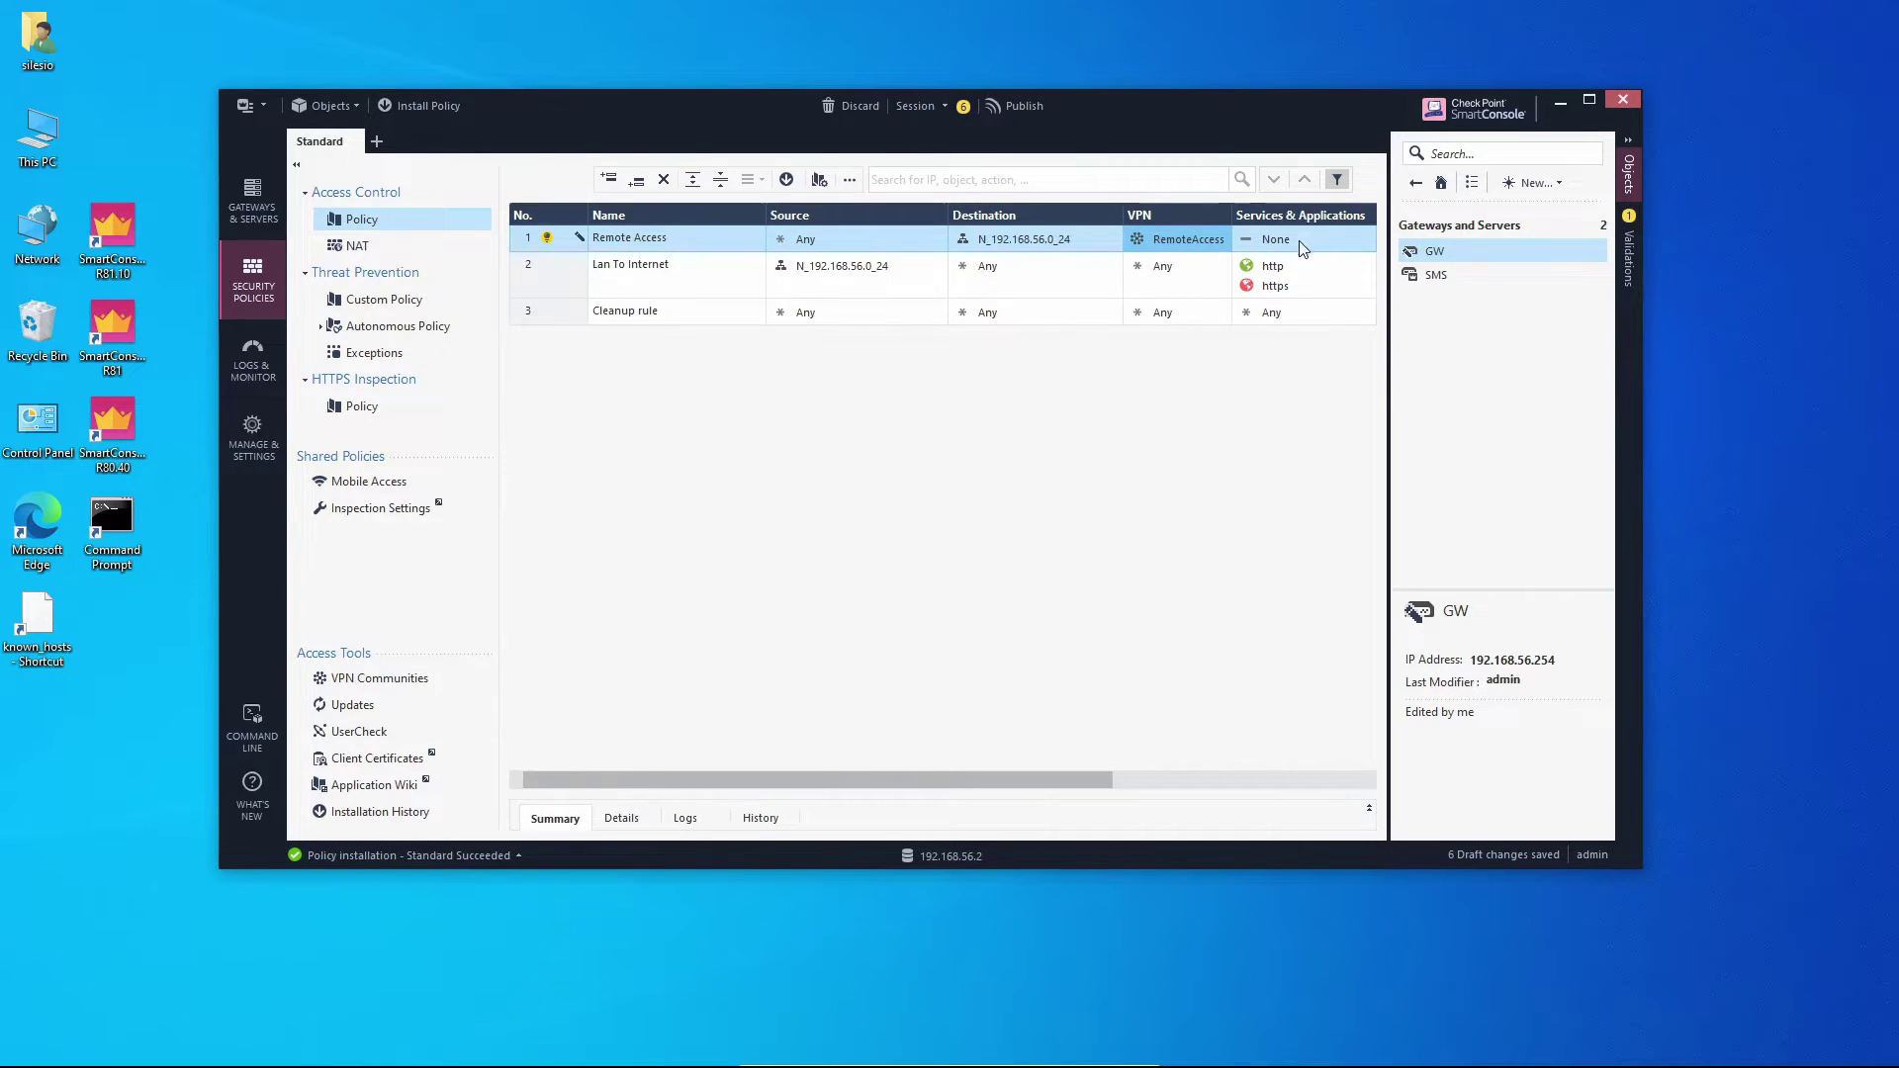
Give the Remote Access rule service https, Action Accept and Track Log.
{"action": "left_click", "coordinate": [1281, 292]}
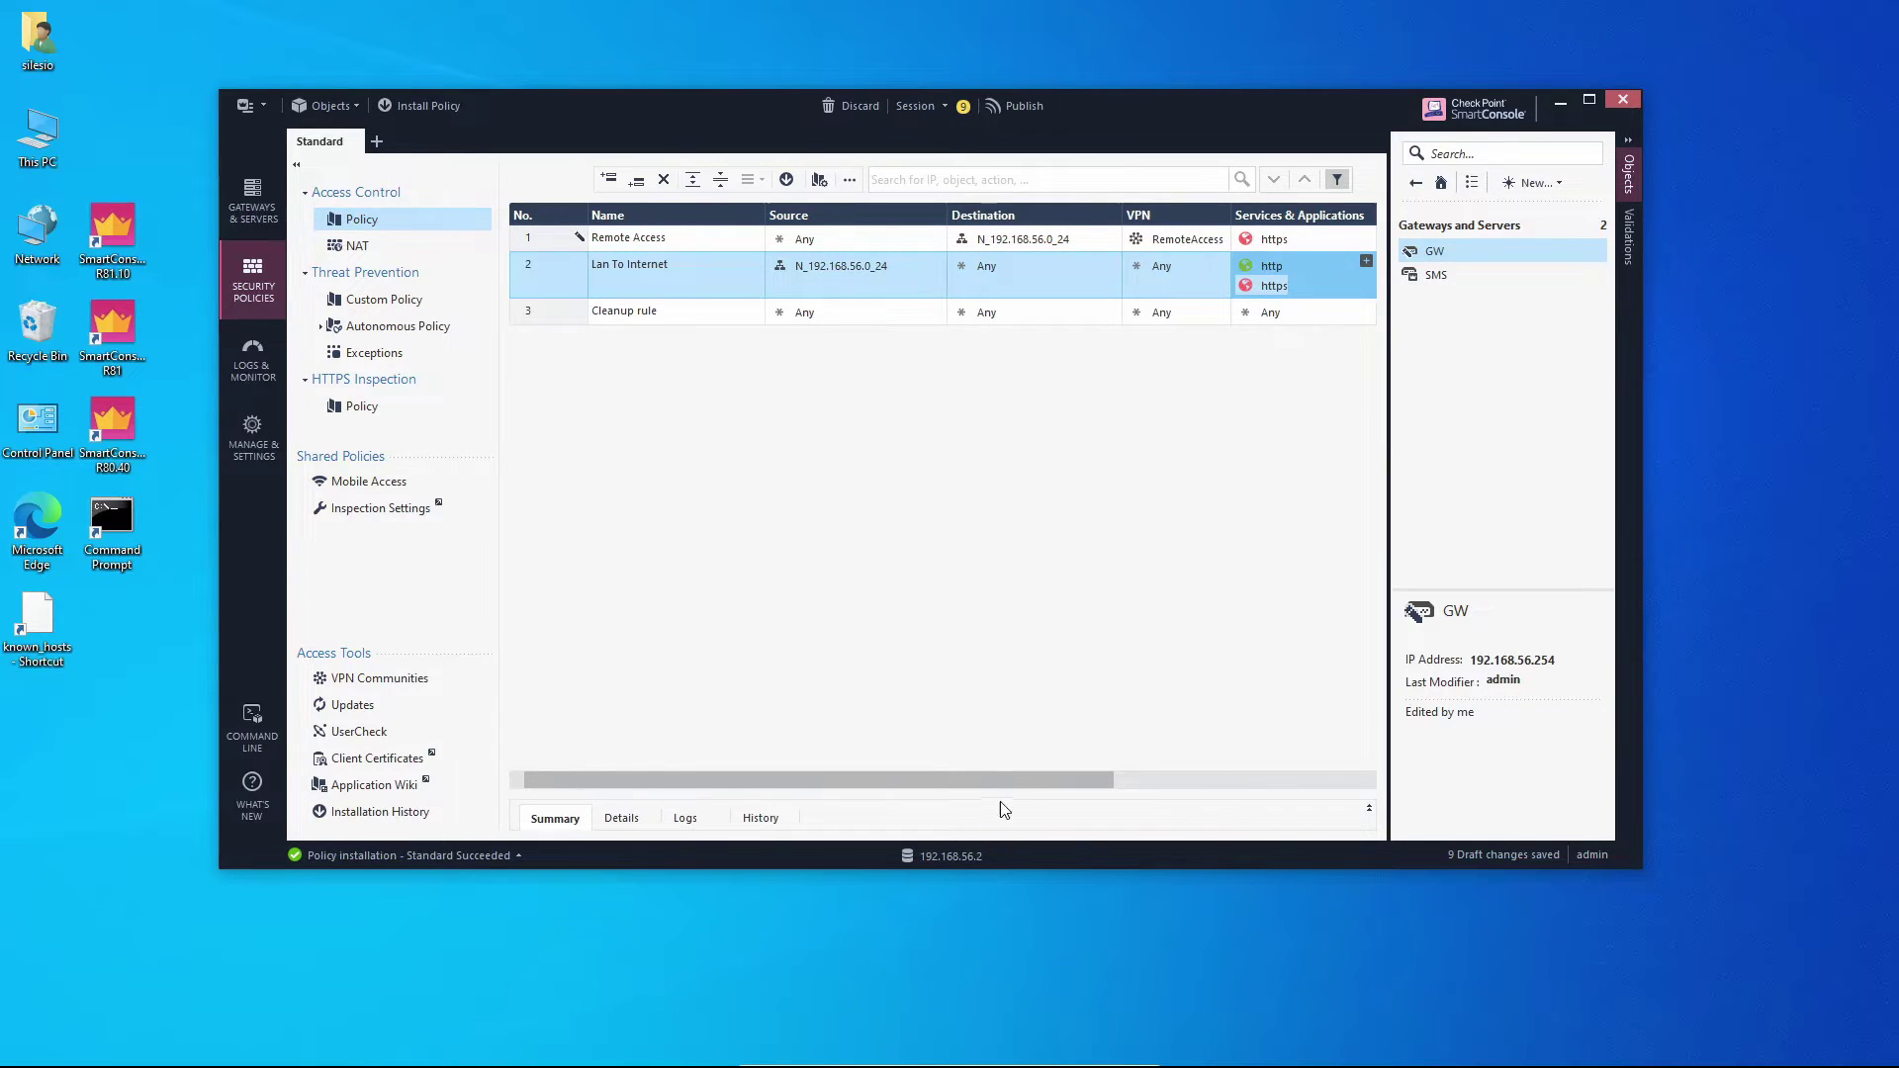
{"action": "left_click_drag", "start_coordinate": [1025, 780], "coordinate": [1205, 780]}
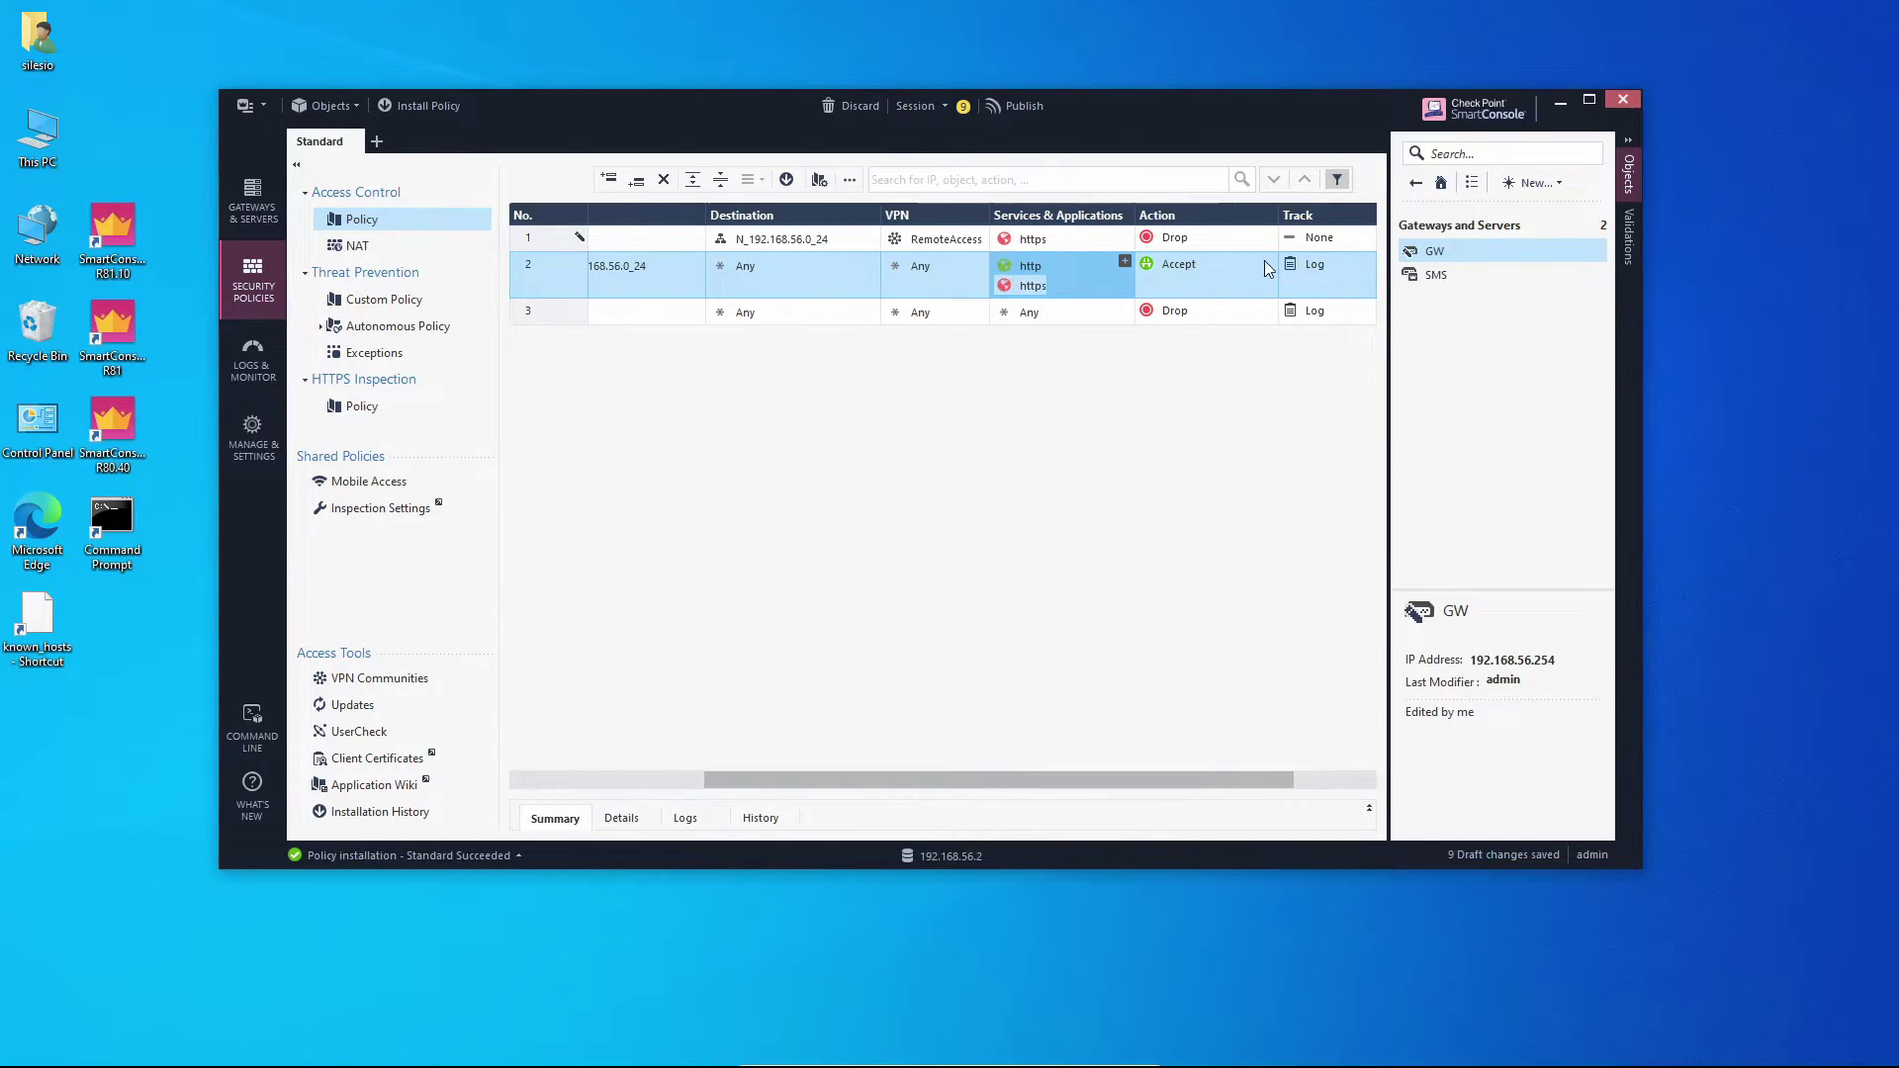
{"action": "left_click", "coordinate": [1269, 234]}
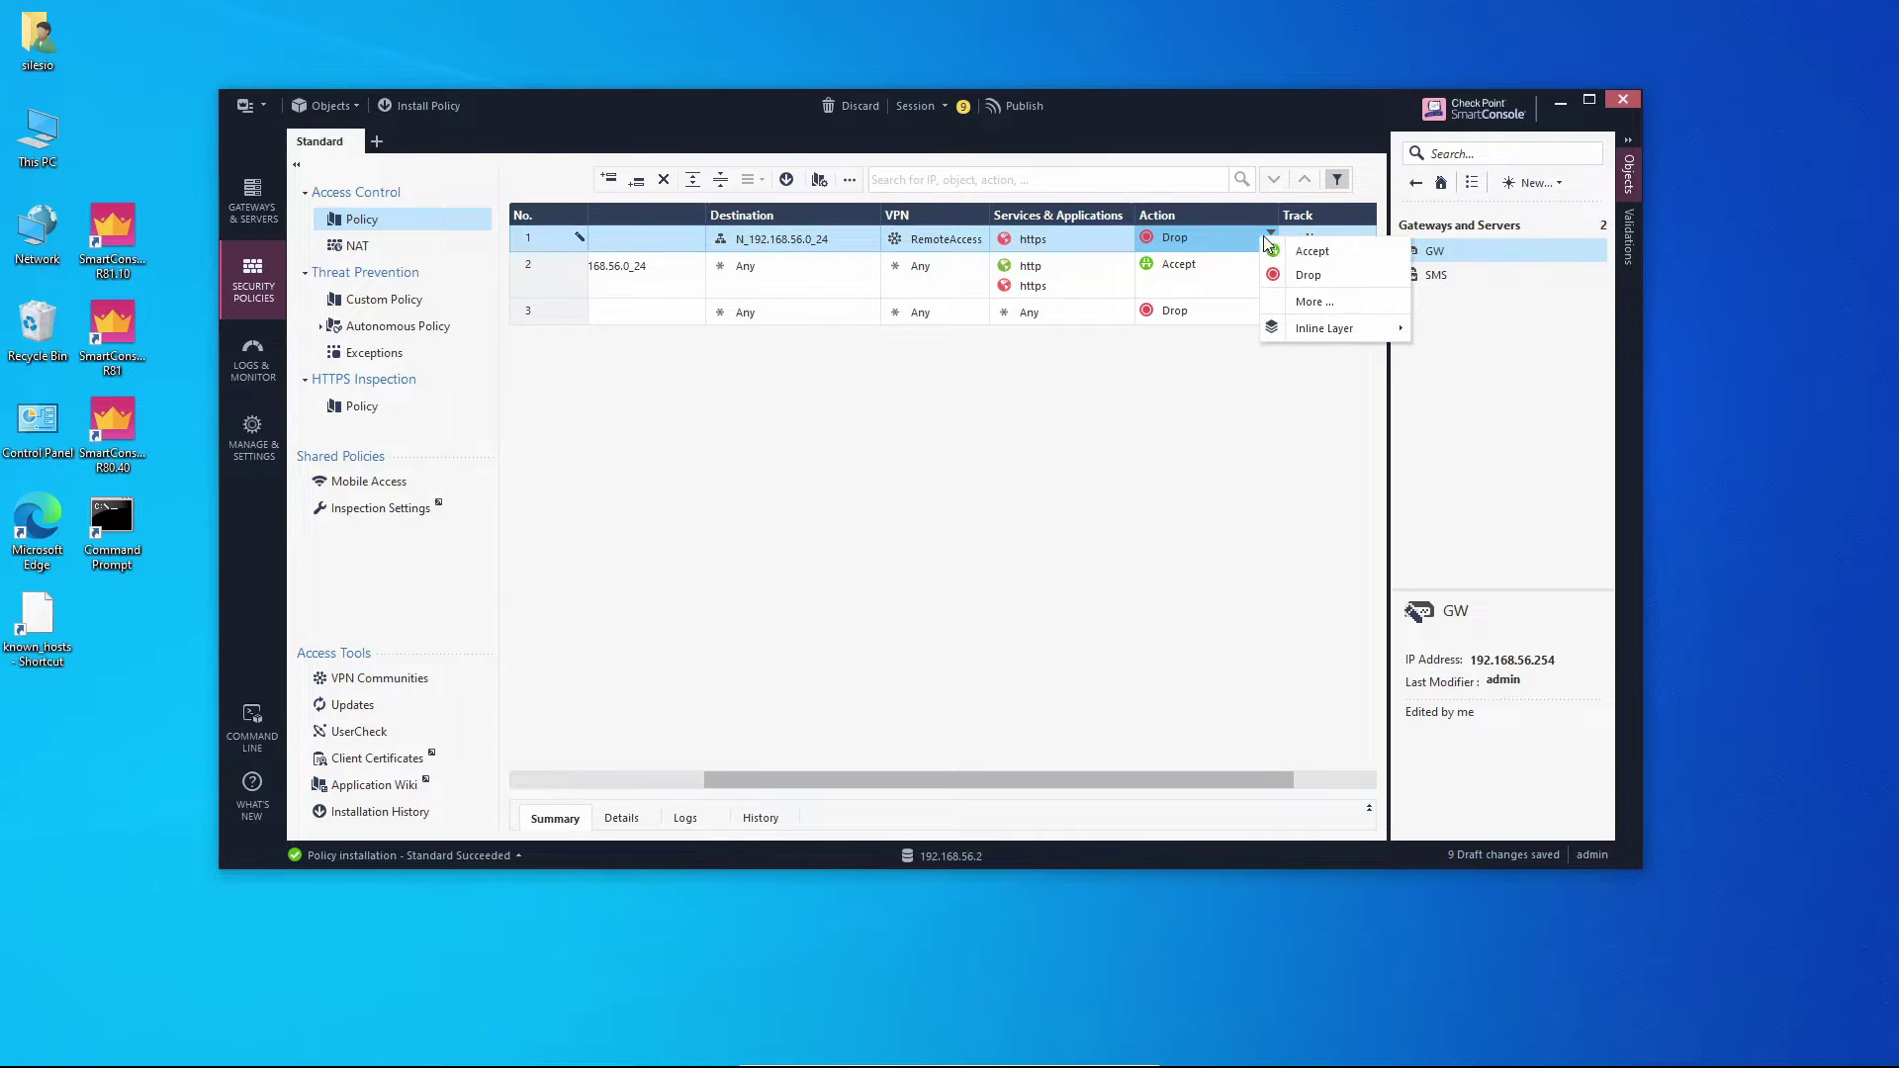
{"action": "left_click", "coordinate": [1311, 251]}
{"action": "left_click", "coordinate": [1324, 235]}
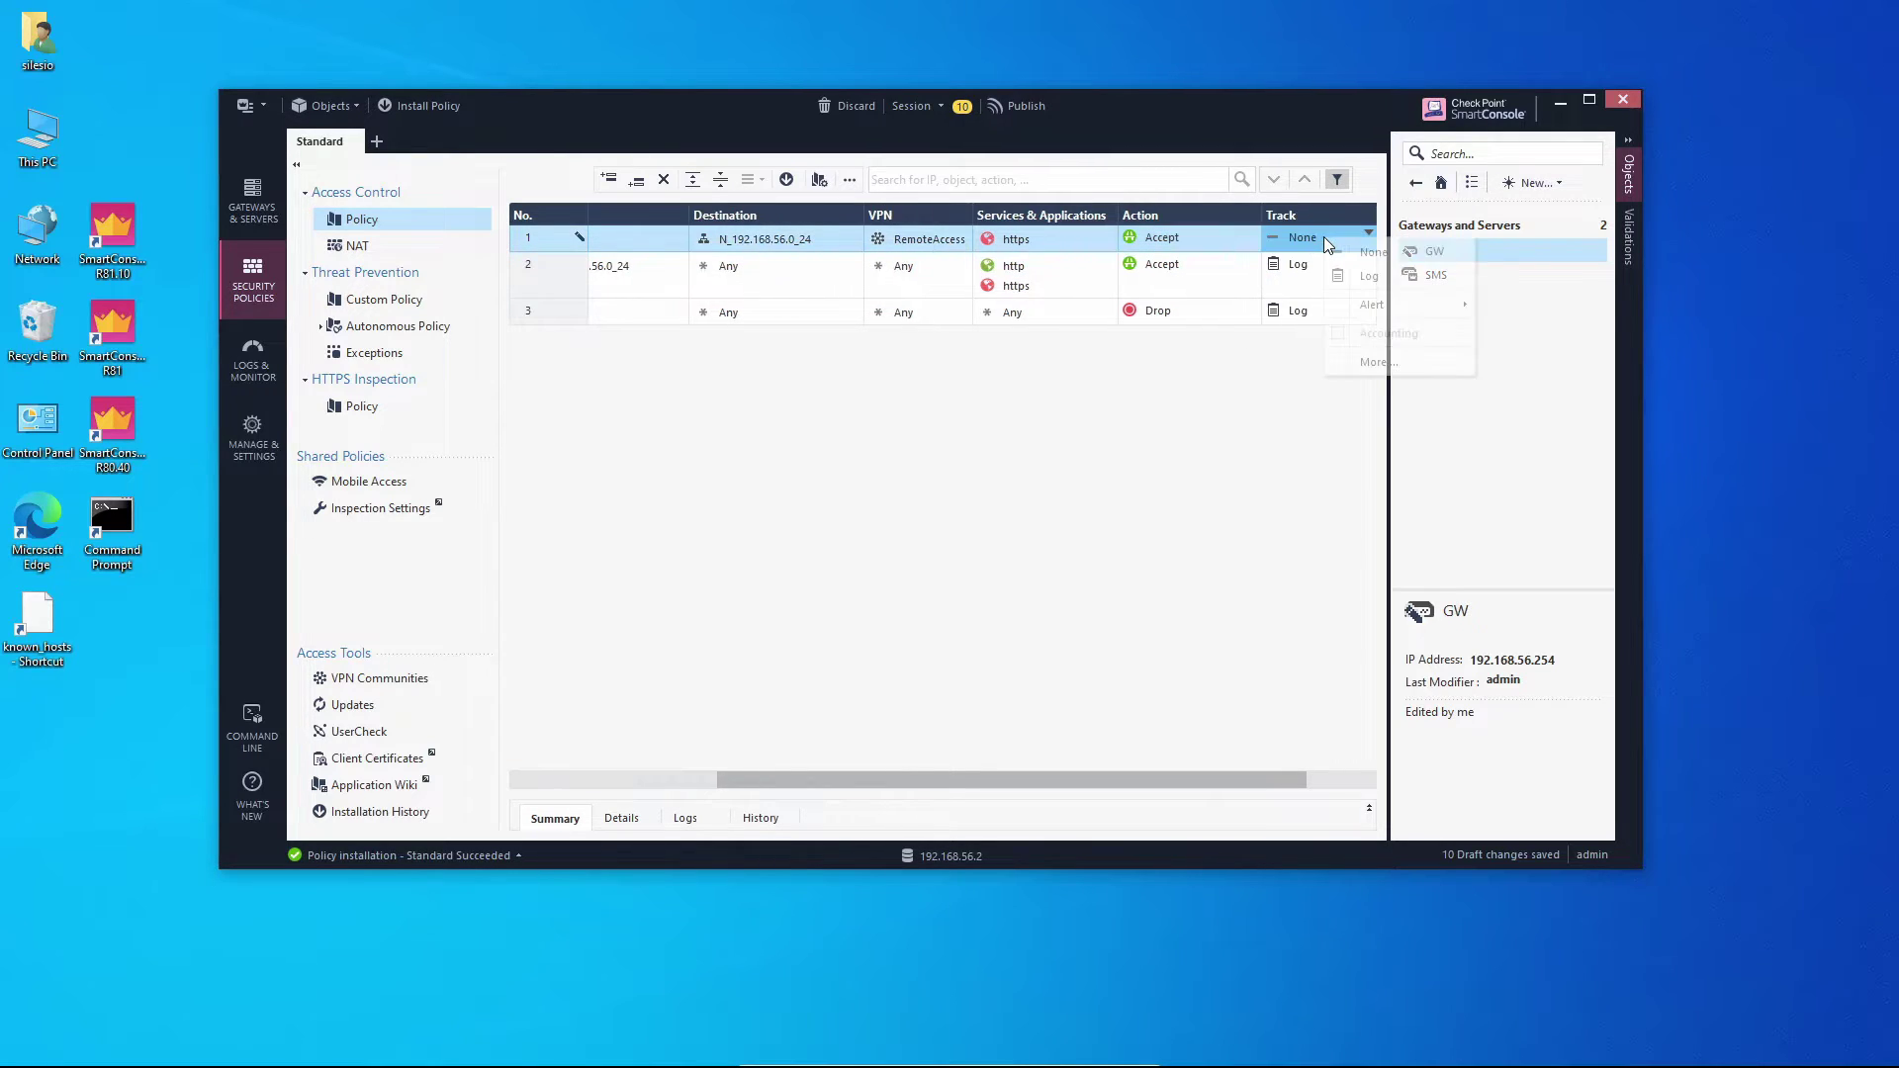
{"action": "left_click", "coordinate": [1369, 276]}
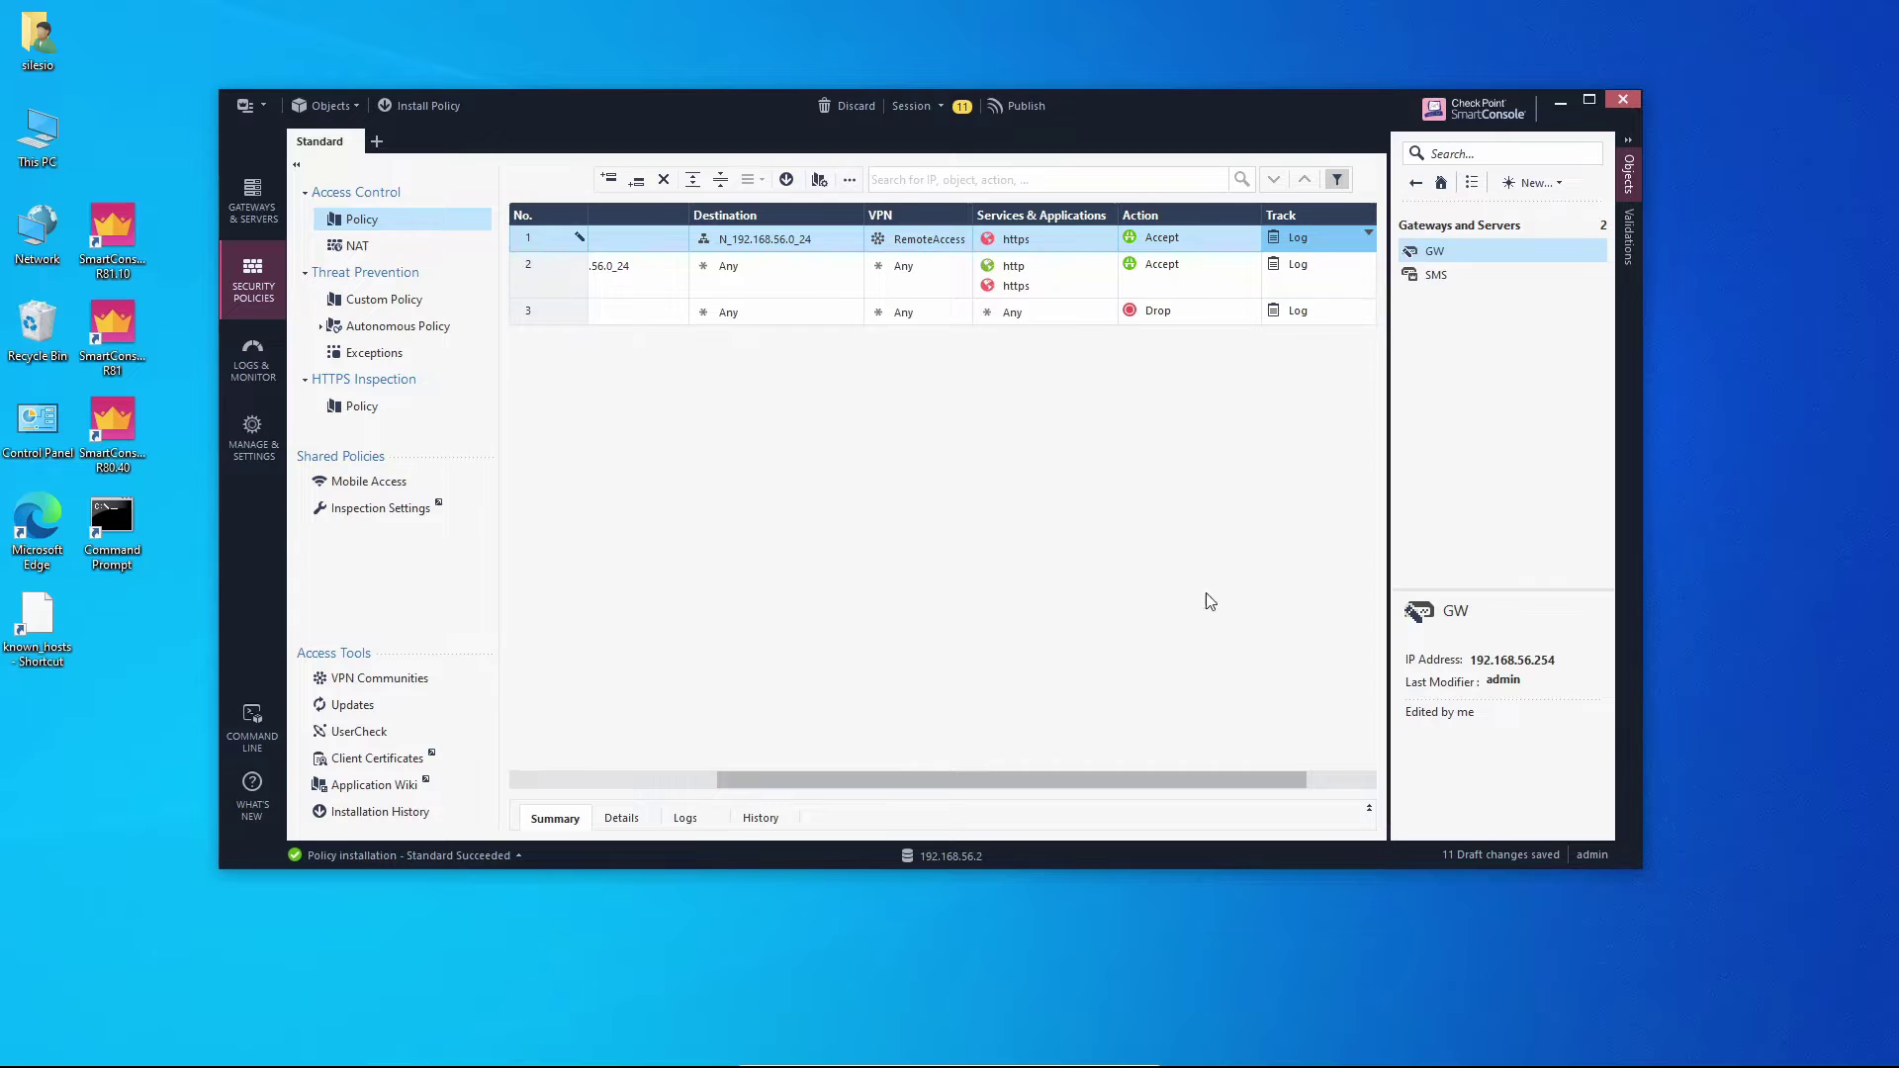
{"action": "left_click", "coordinate": [1325, 769]}
{"action": "left_click_drag", "start_coordinate": [1325, 768], "coordinate": [928, 762]}
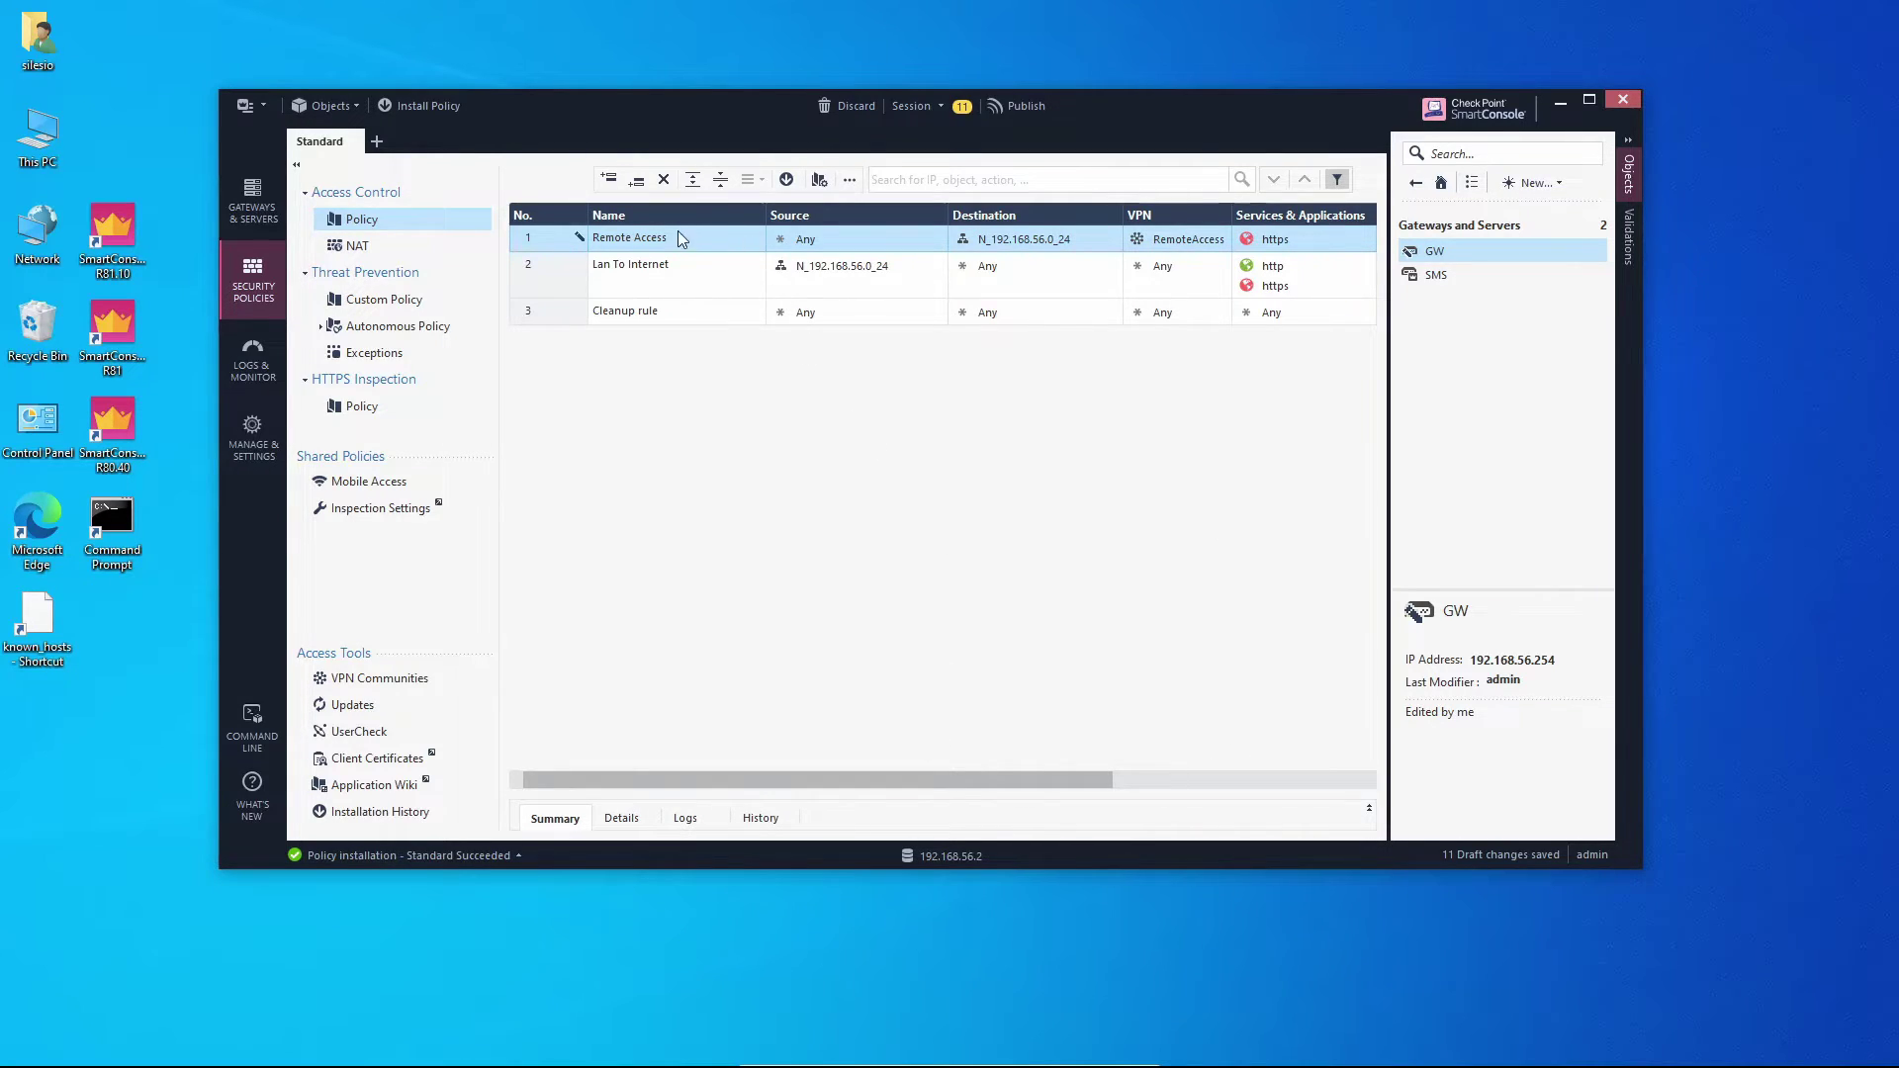
Start policy installation, then cancel at the unpublished-changes prompt.
{"action": "left_click", "coordinate": [786, 179]}
{"action": "left_click", "coordinate": [1018, 608]}
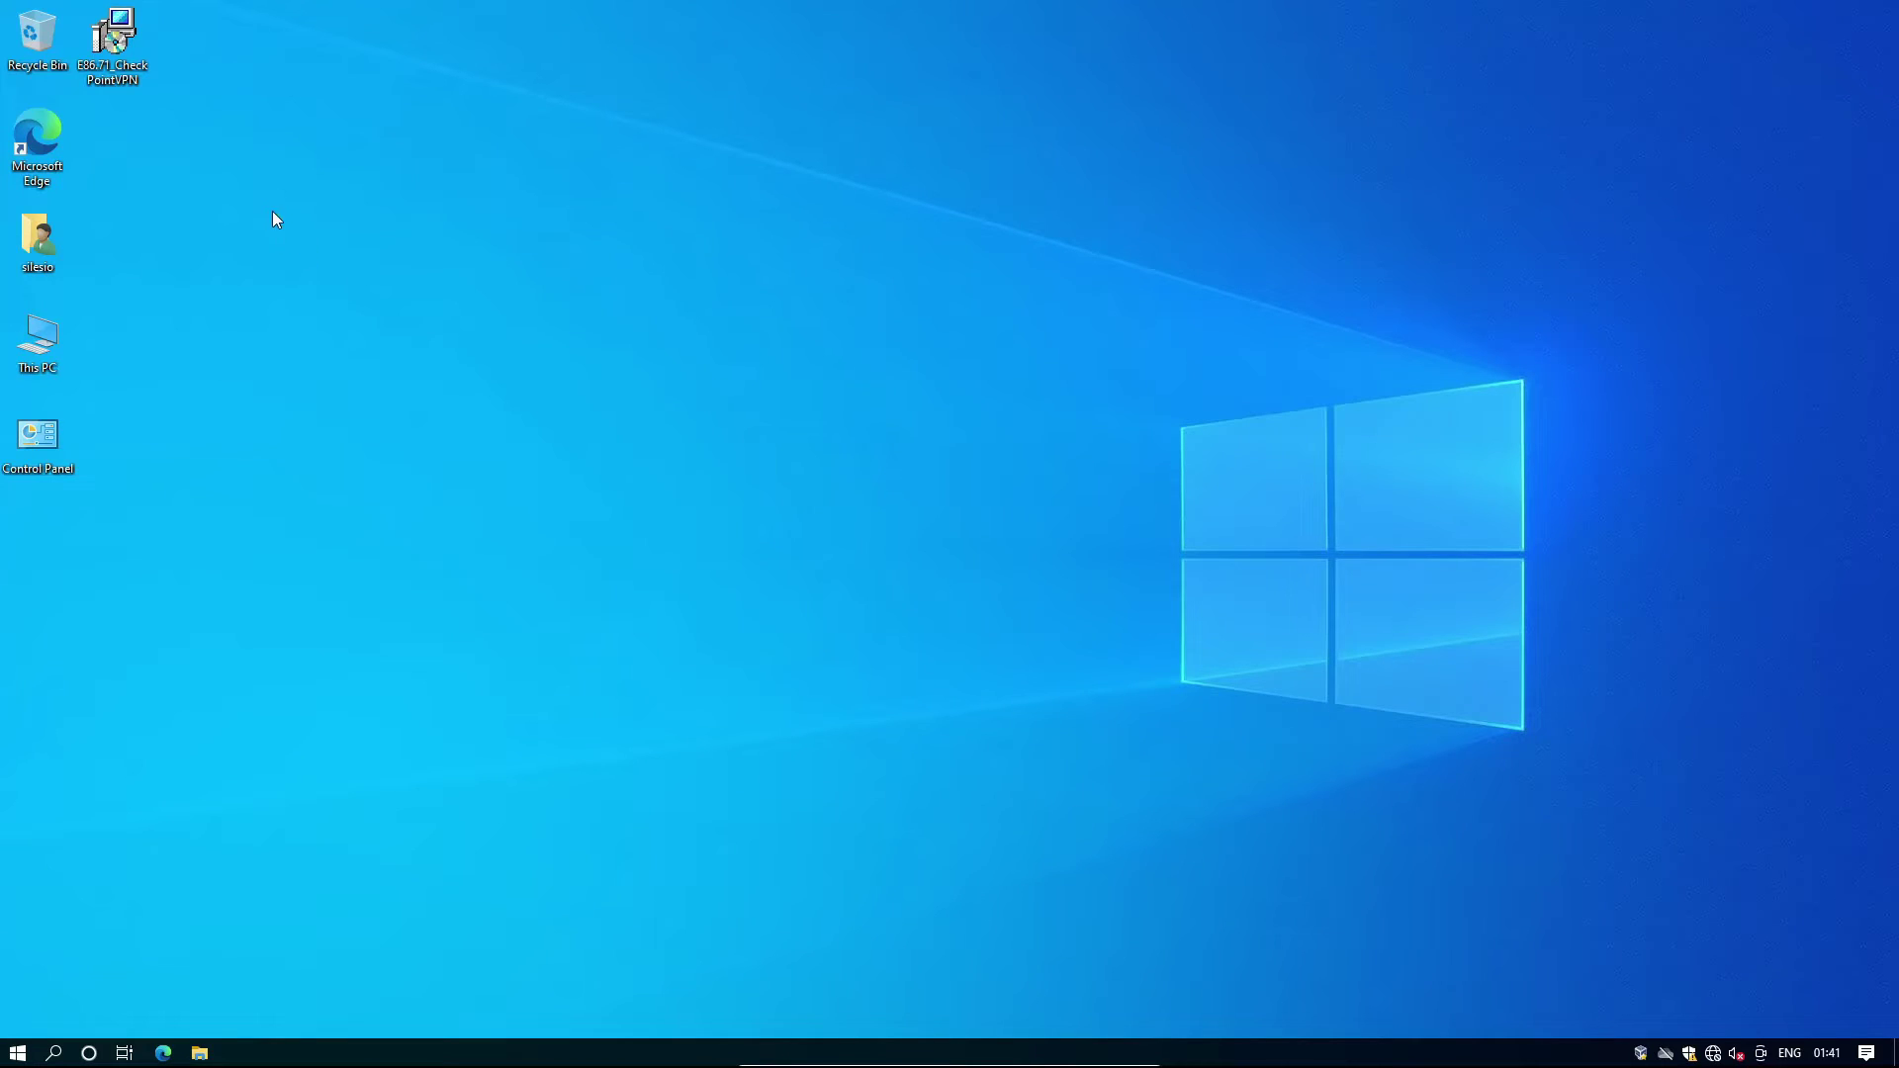
Launch the Check Point VPN installer and allow it to make changes.
{"action": "mouse_move", "coordinate": [117, 81]}
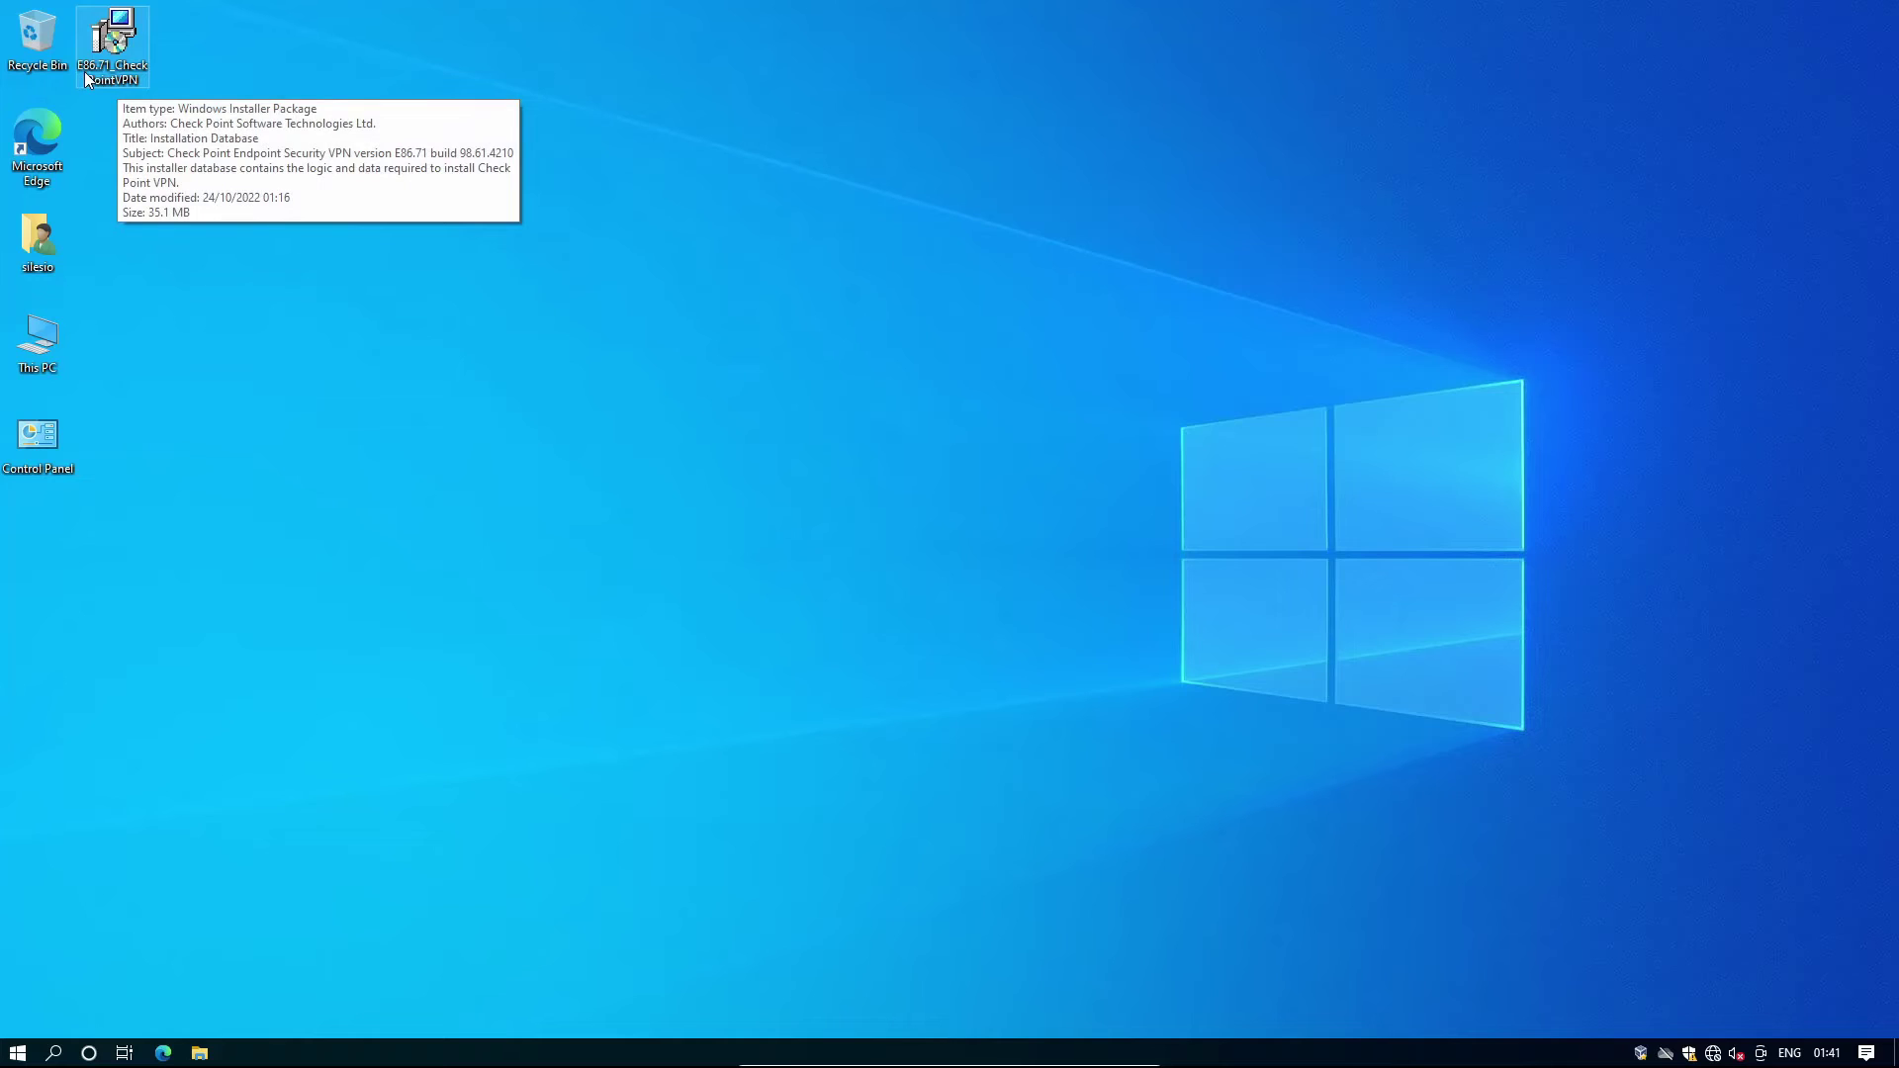
{"action": "double_click", "coordinate": [120, 51]}
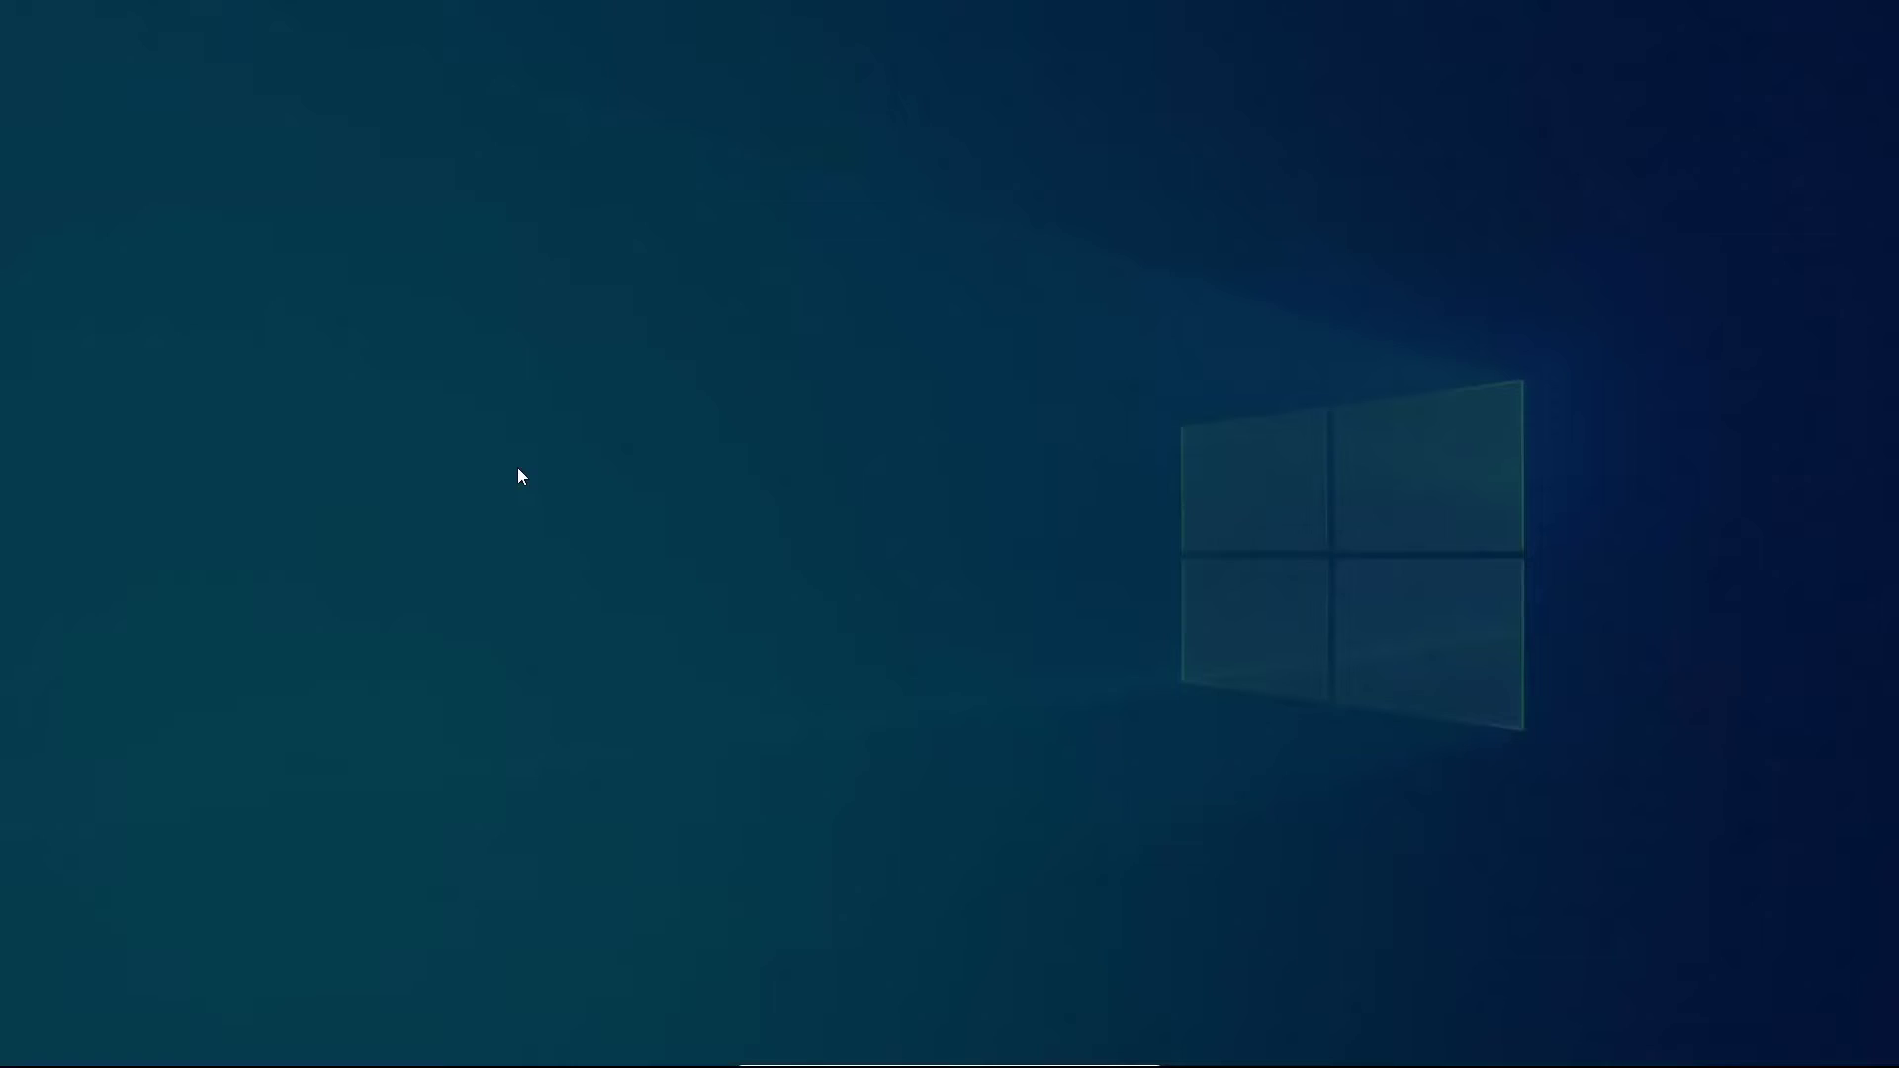
{"action": "left_click", "coordinate": [916, 649]}
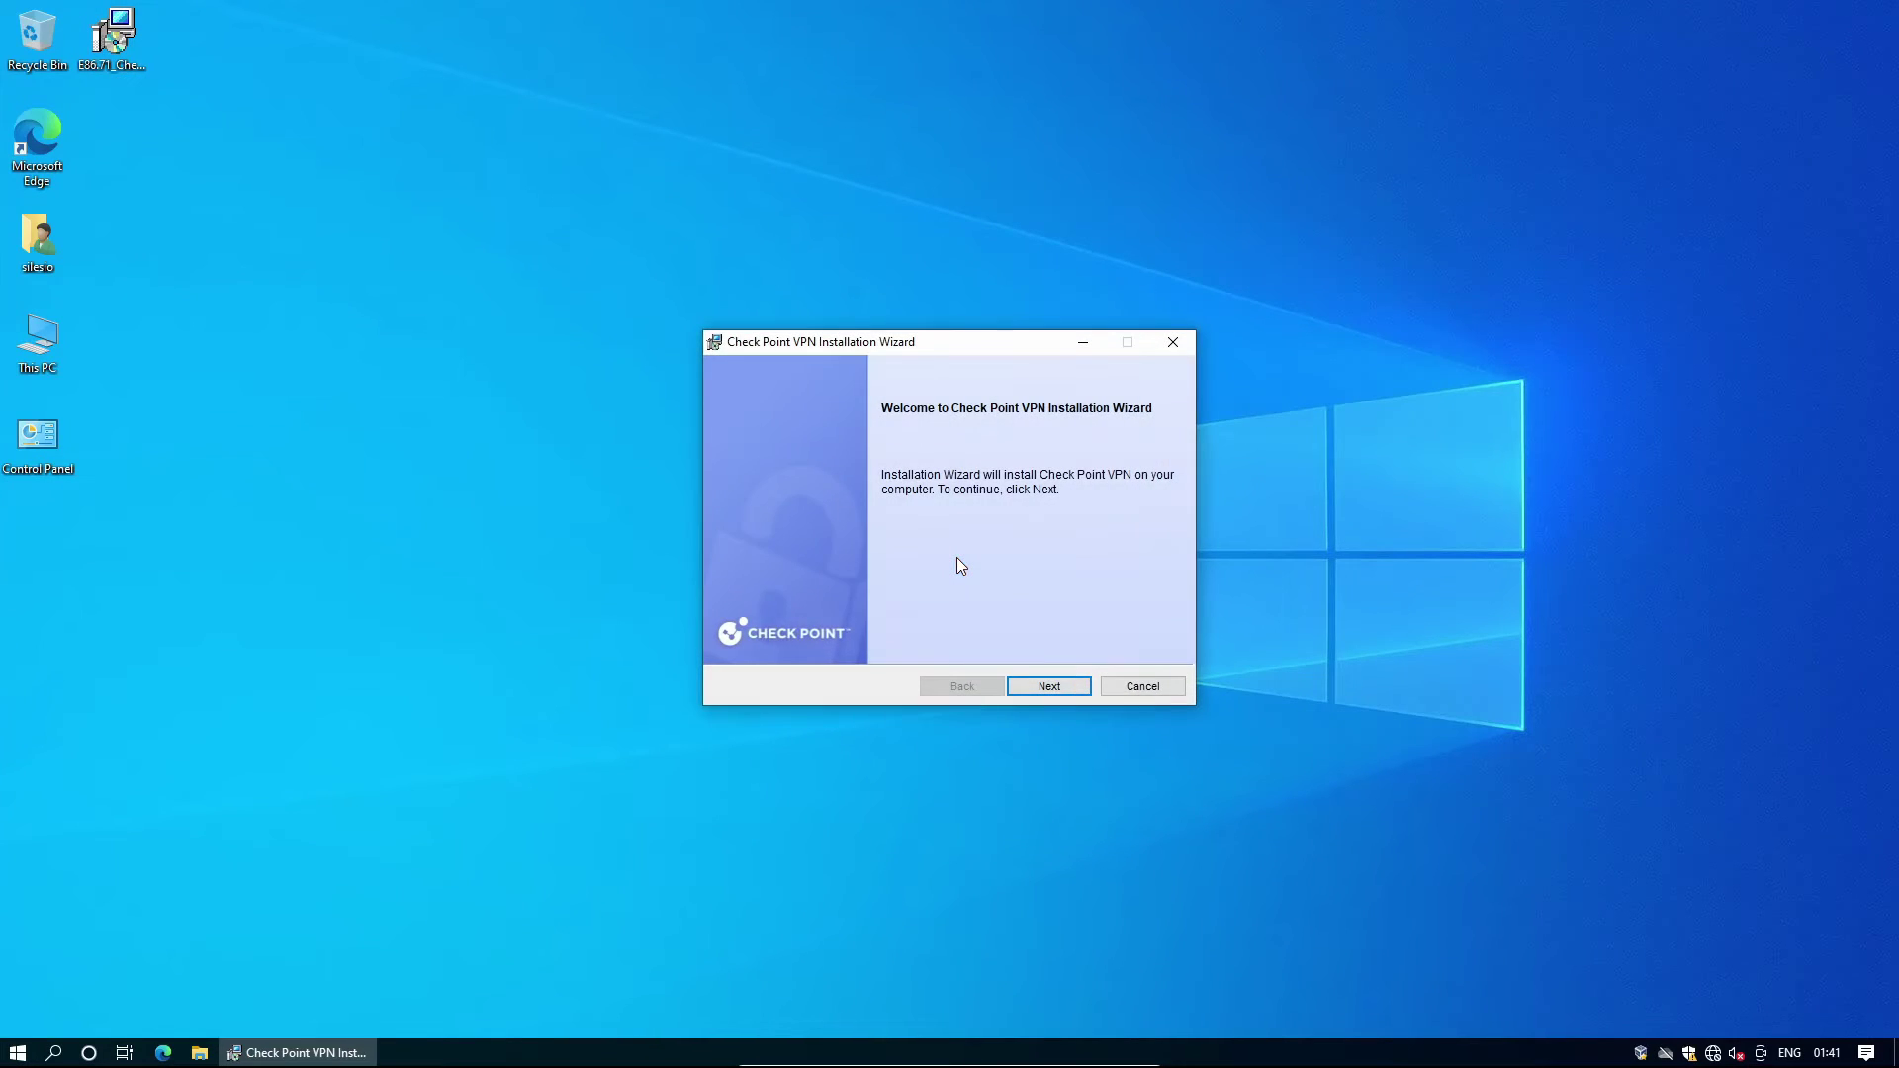
Install the Check Point Mobile client after accepting the licence terms, then close the finished installer.
{"action": "left_click", "coordinate": [1076, 687]}
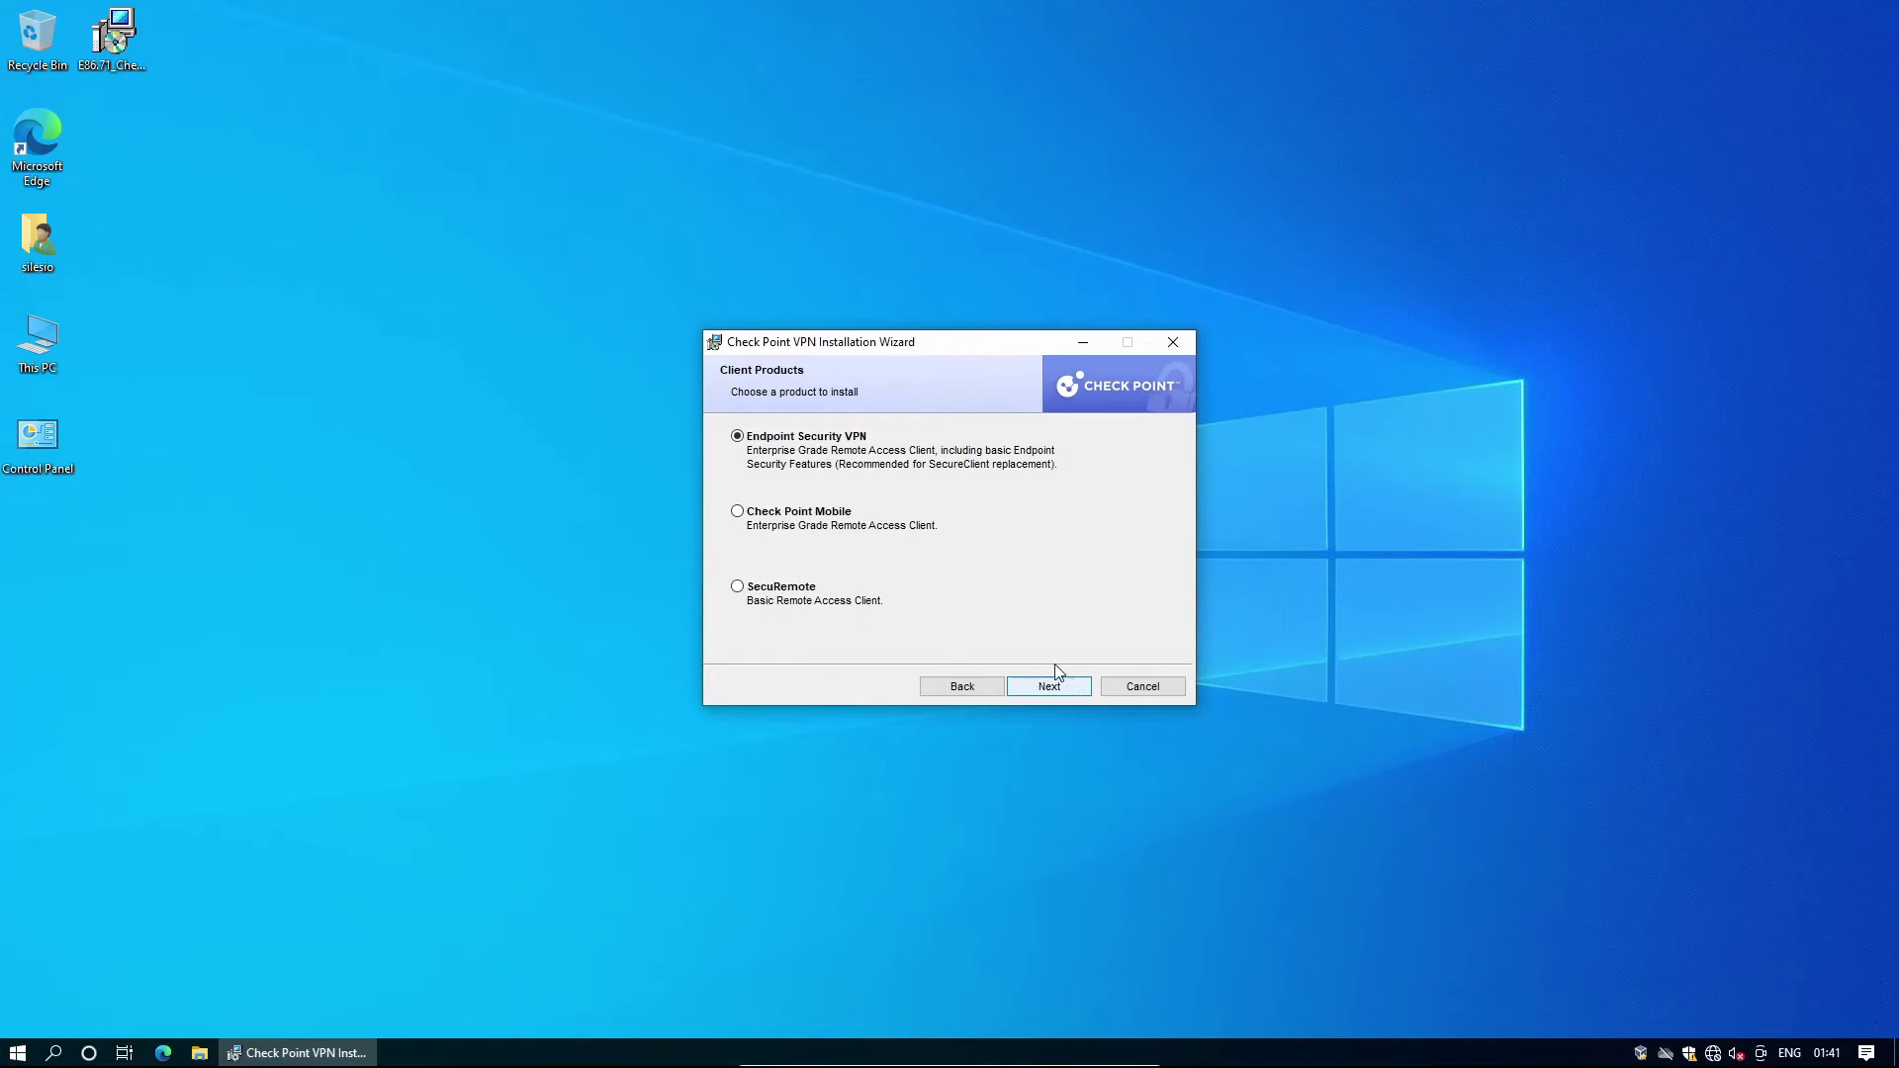
{"action": "left_click", "coordinate": [839, 516]}
{"action": "left_click", "coordinate": [1078, 689]}
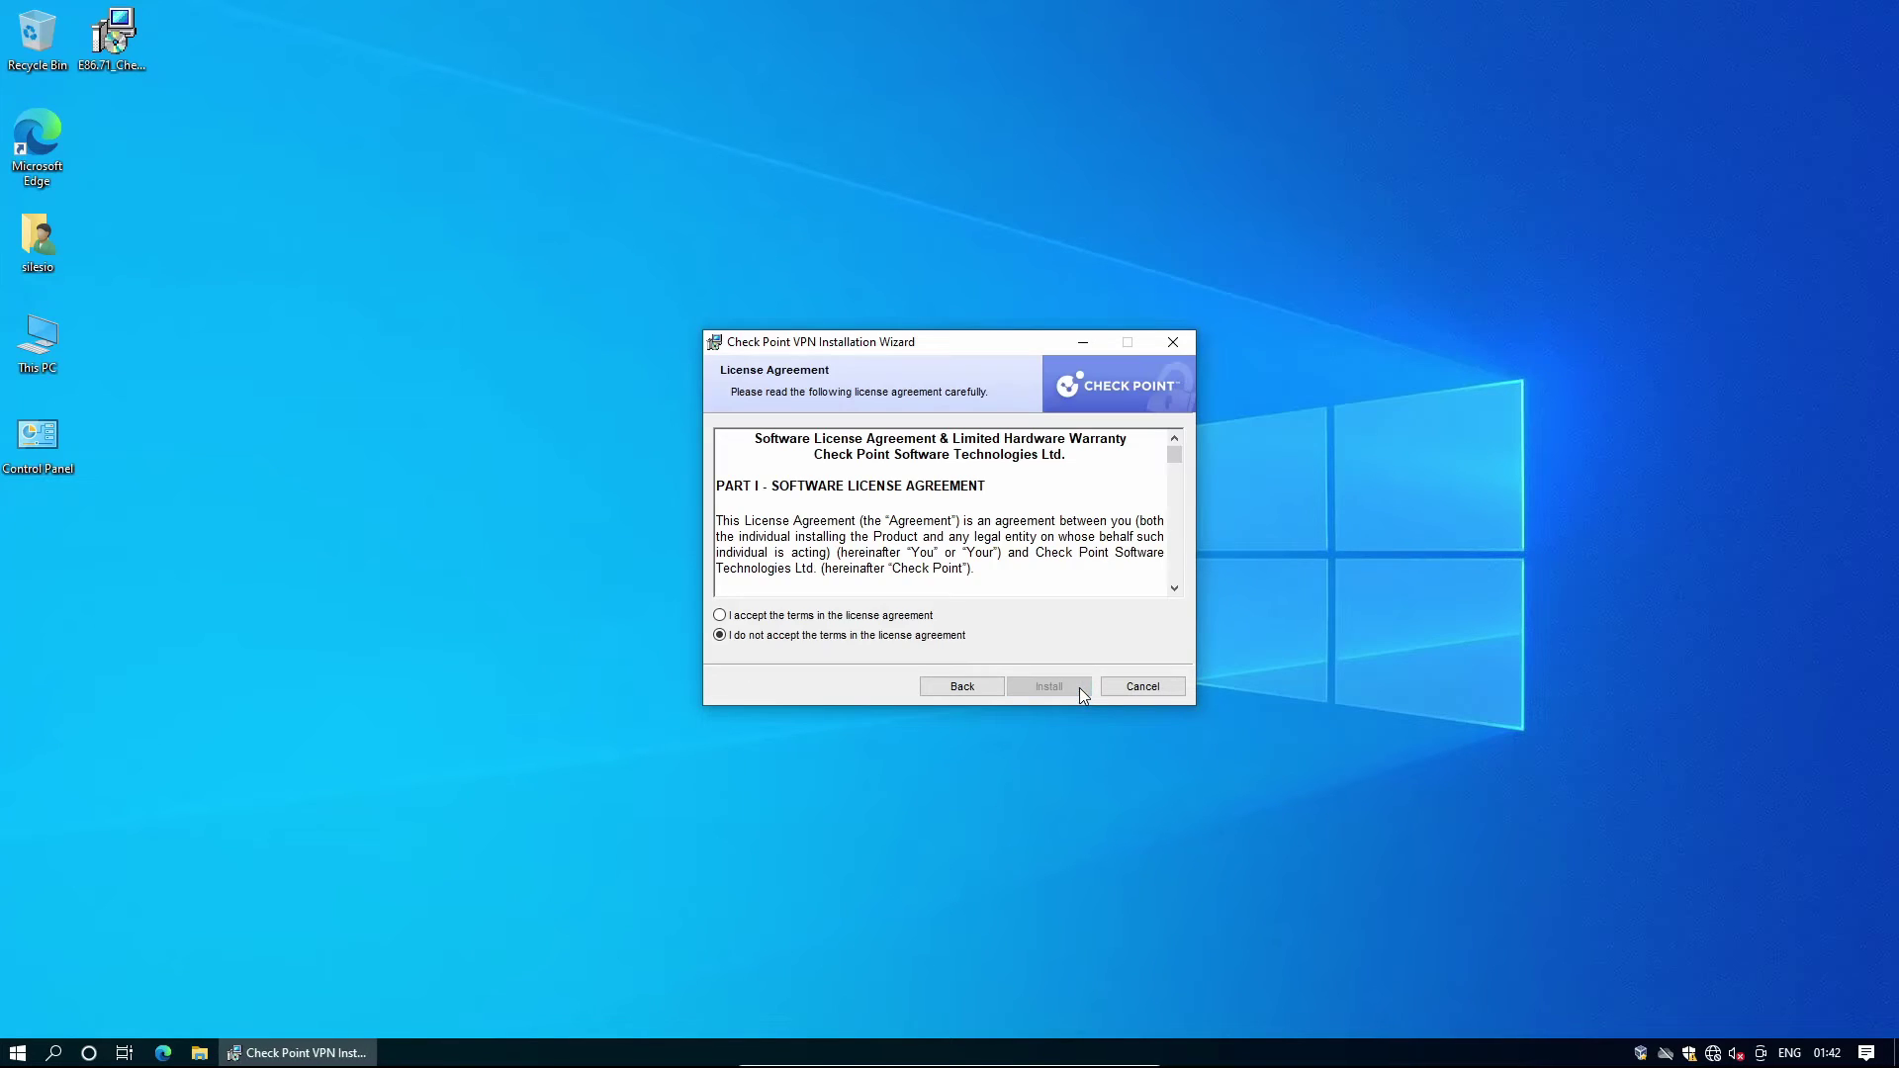
{"action": "left_click", "coordinate": [925, 617]}
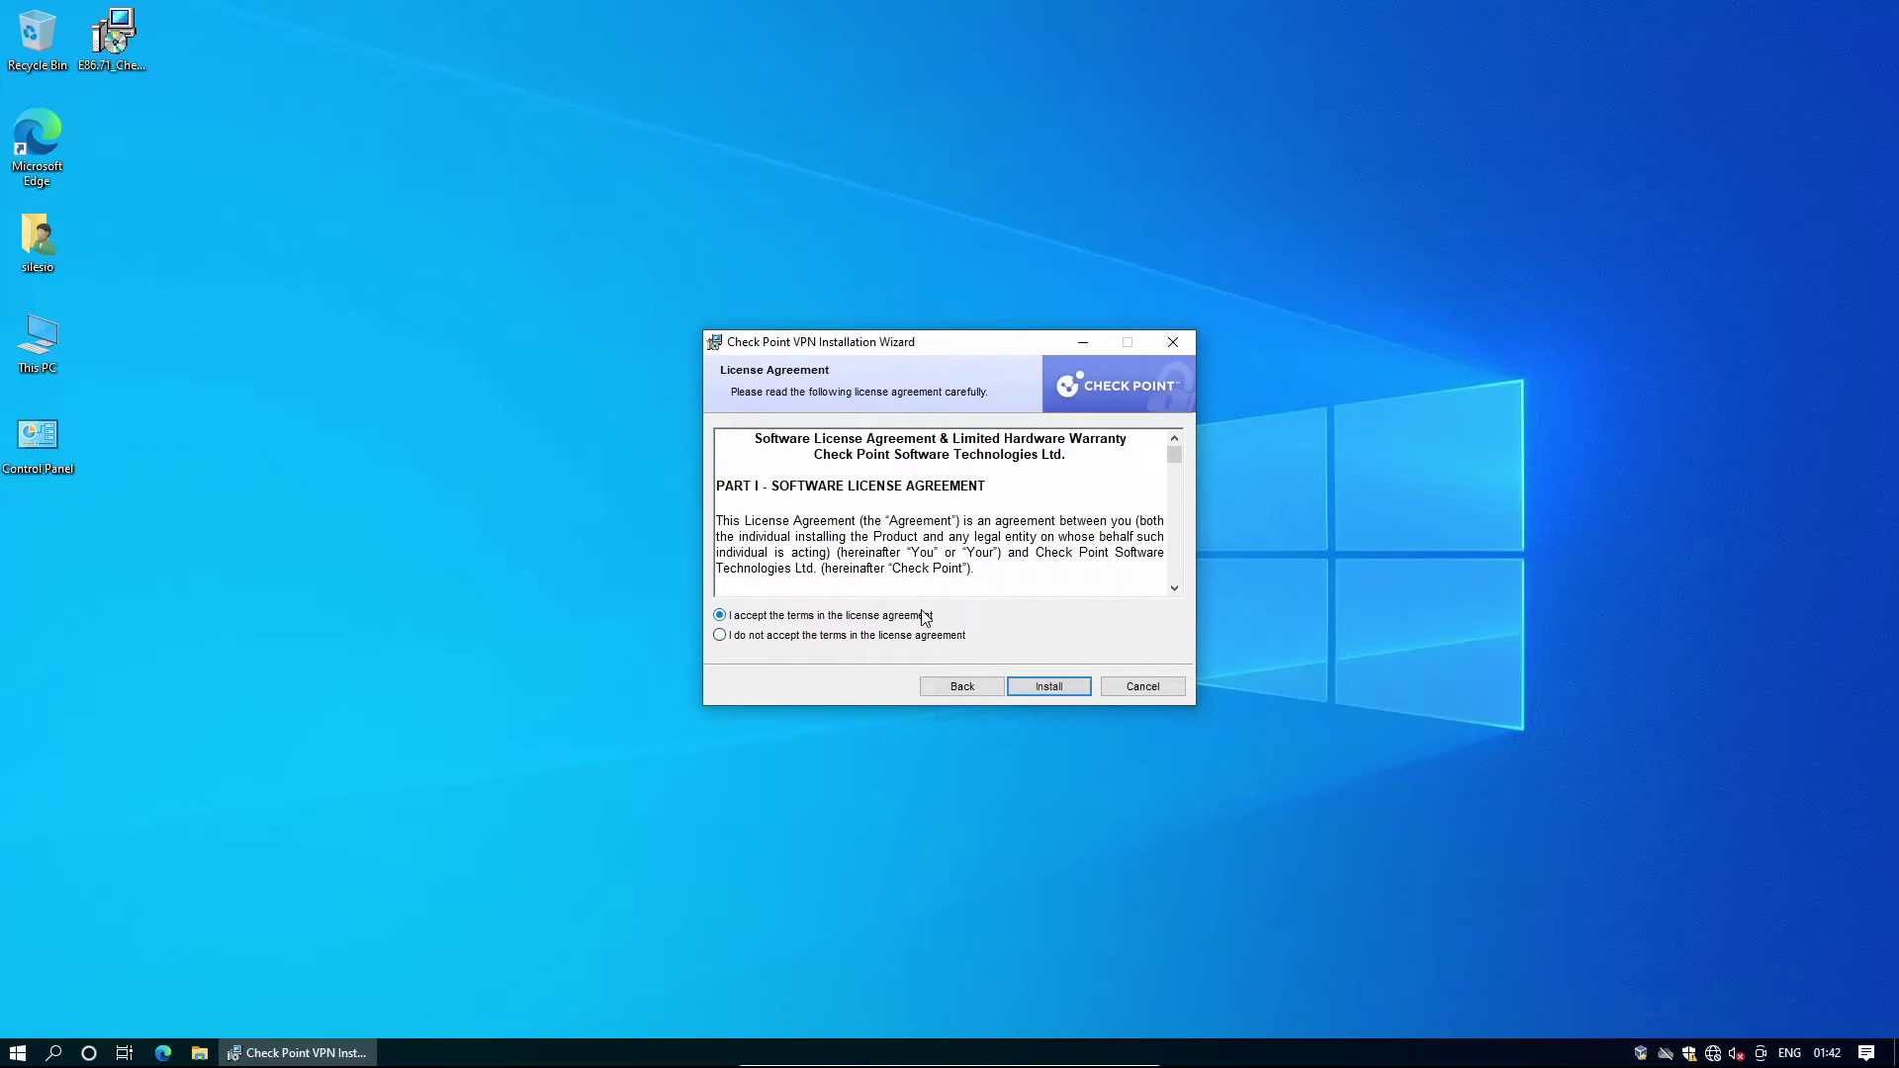
{"action": "left_click", "coordinate": [1078, 687]}
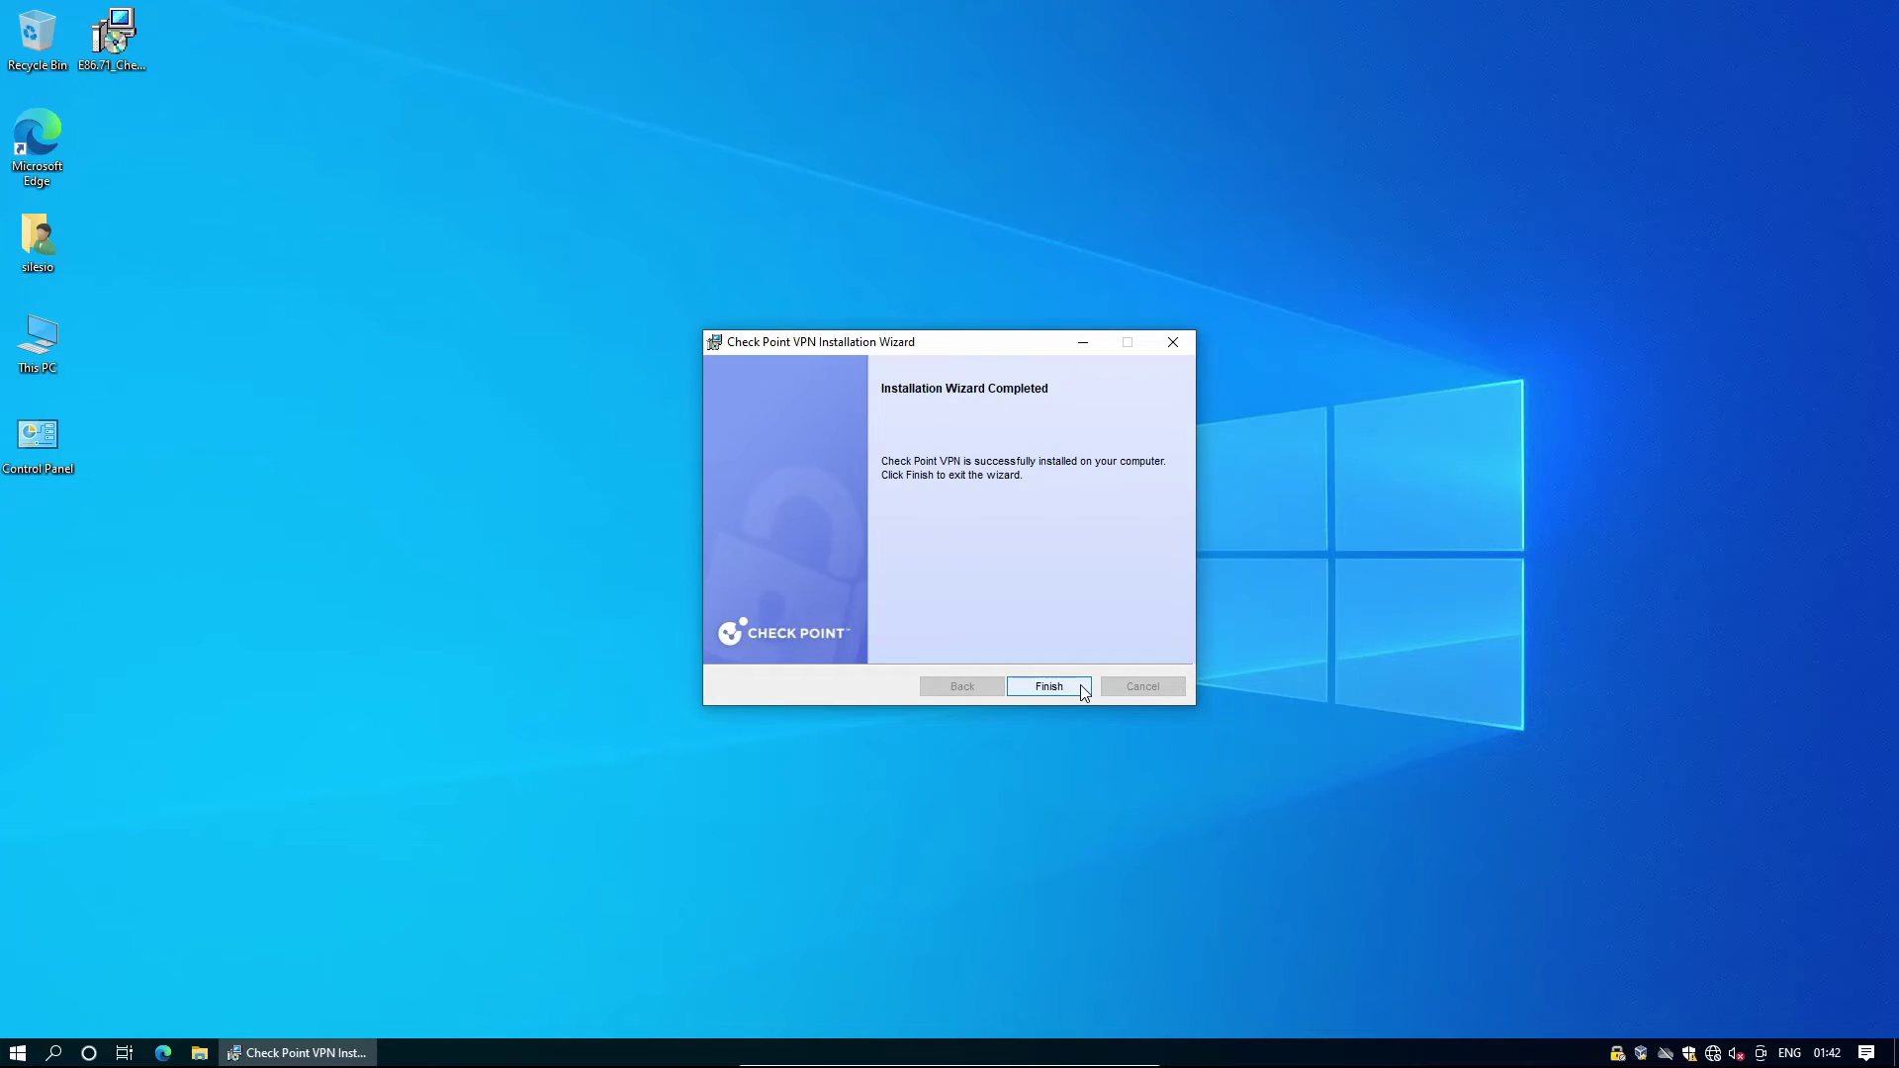
{"action": "left_click", "coordinate": [1066, 685]}
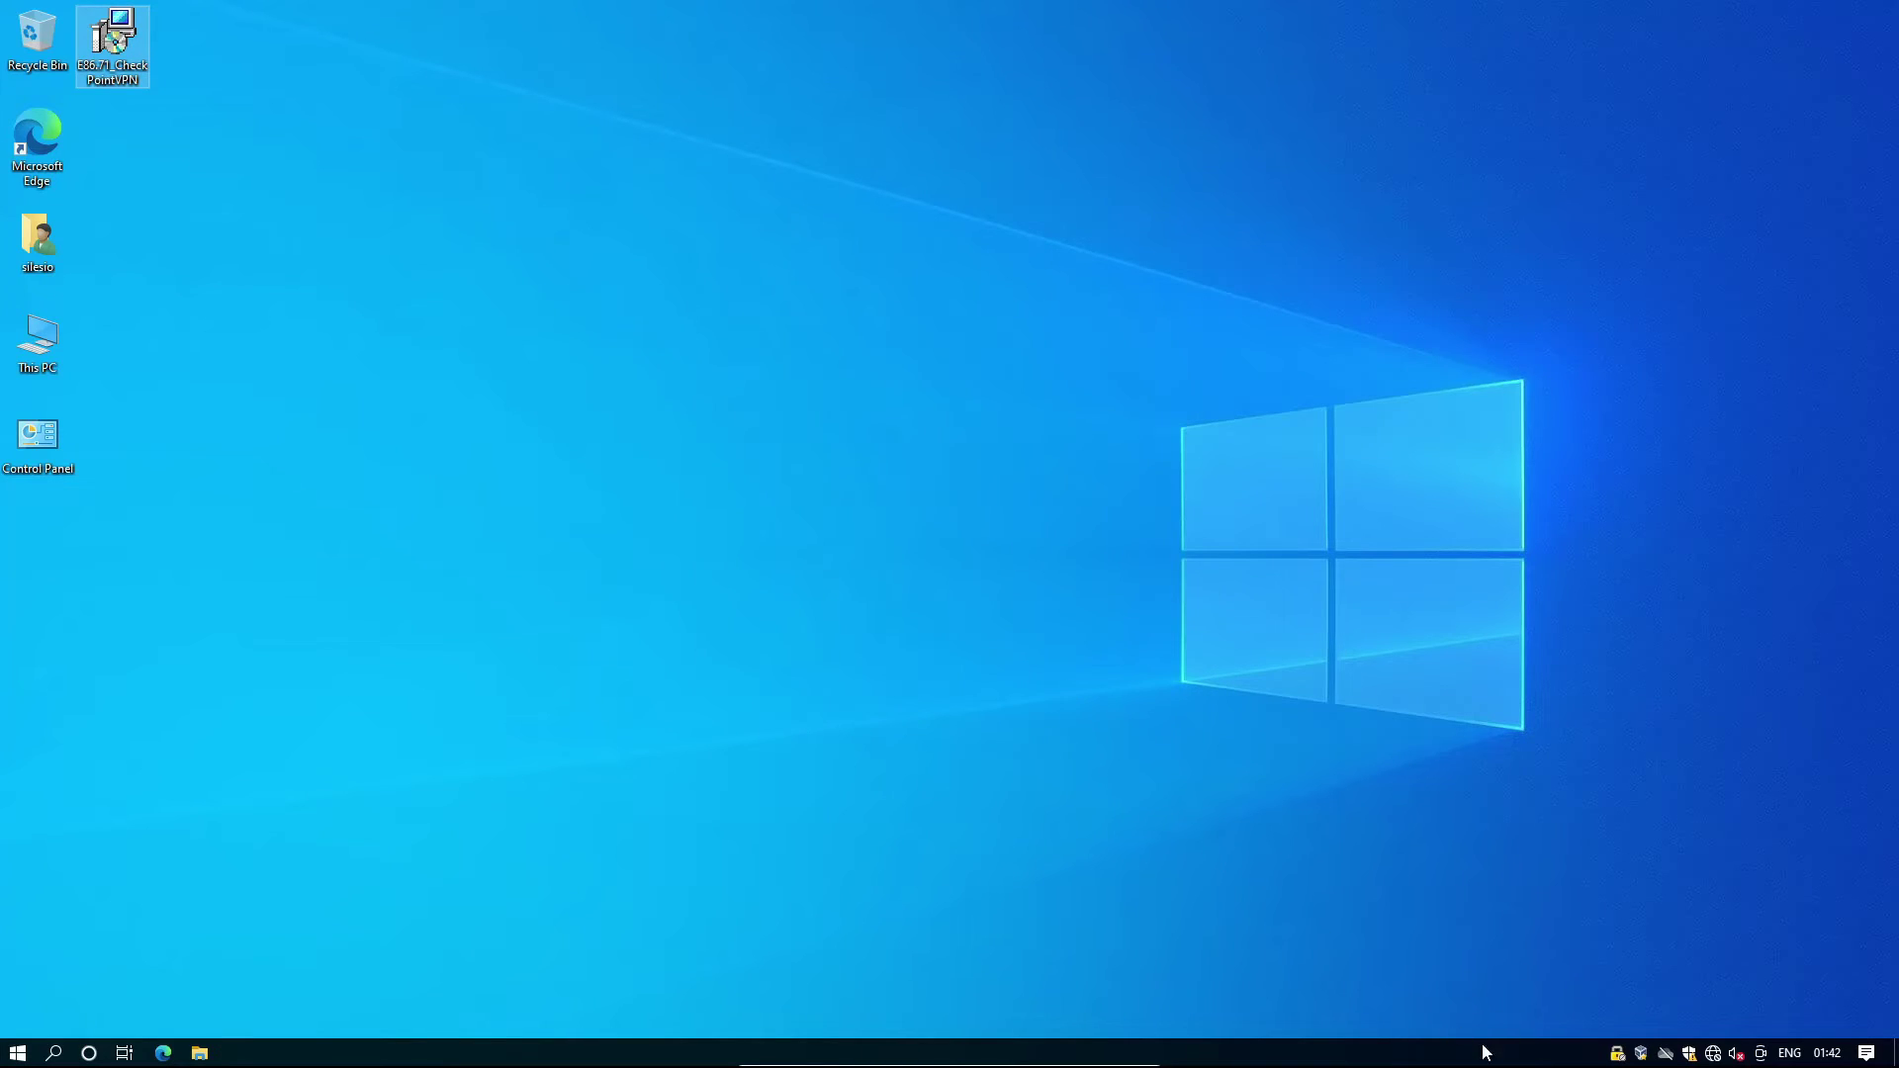
From the tray icon's VPN Options, start the new-site wizard in Check Point Mobile.
{"action": "right_click", "coordinate": [1619, 1055]}
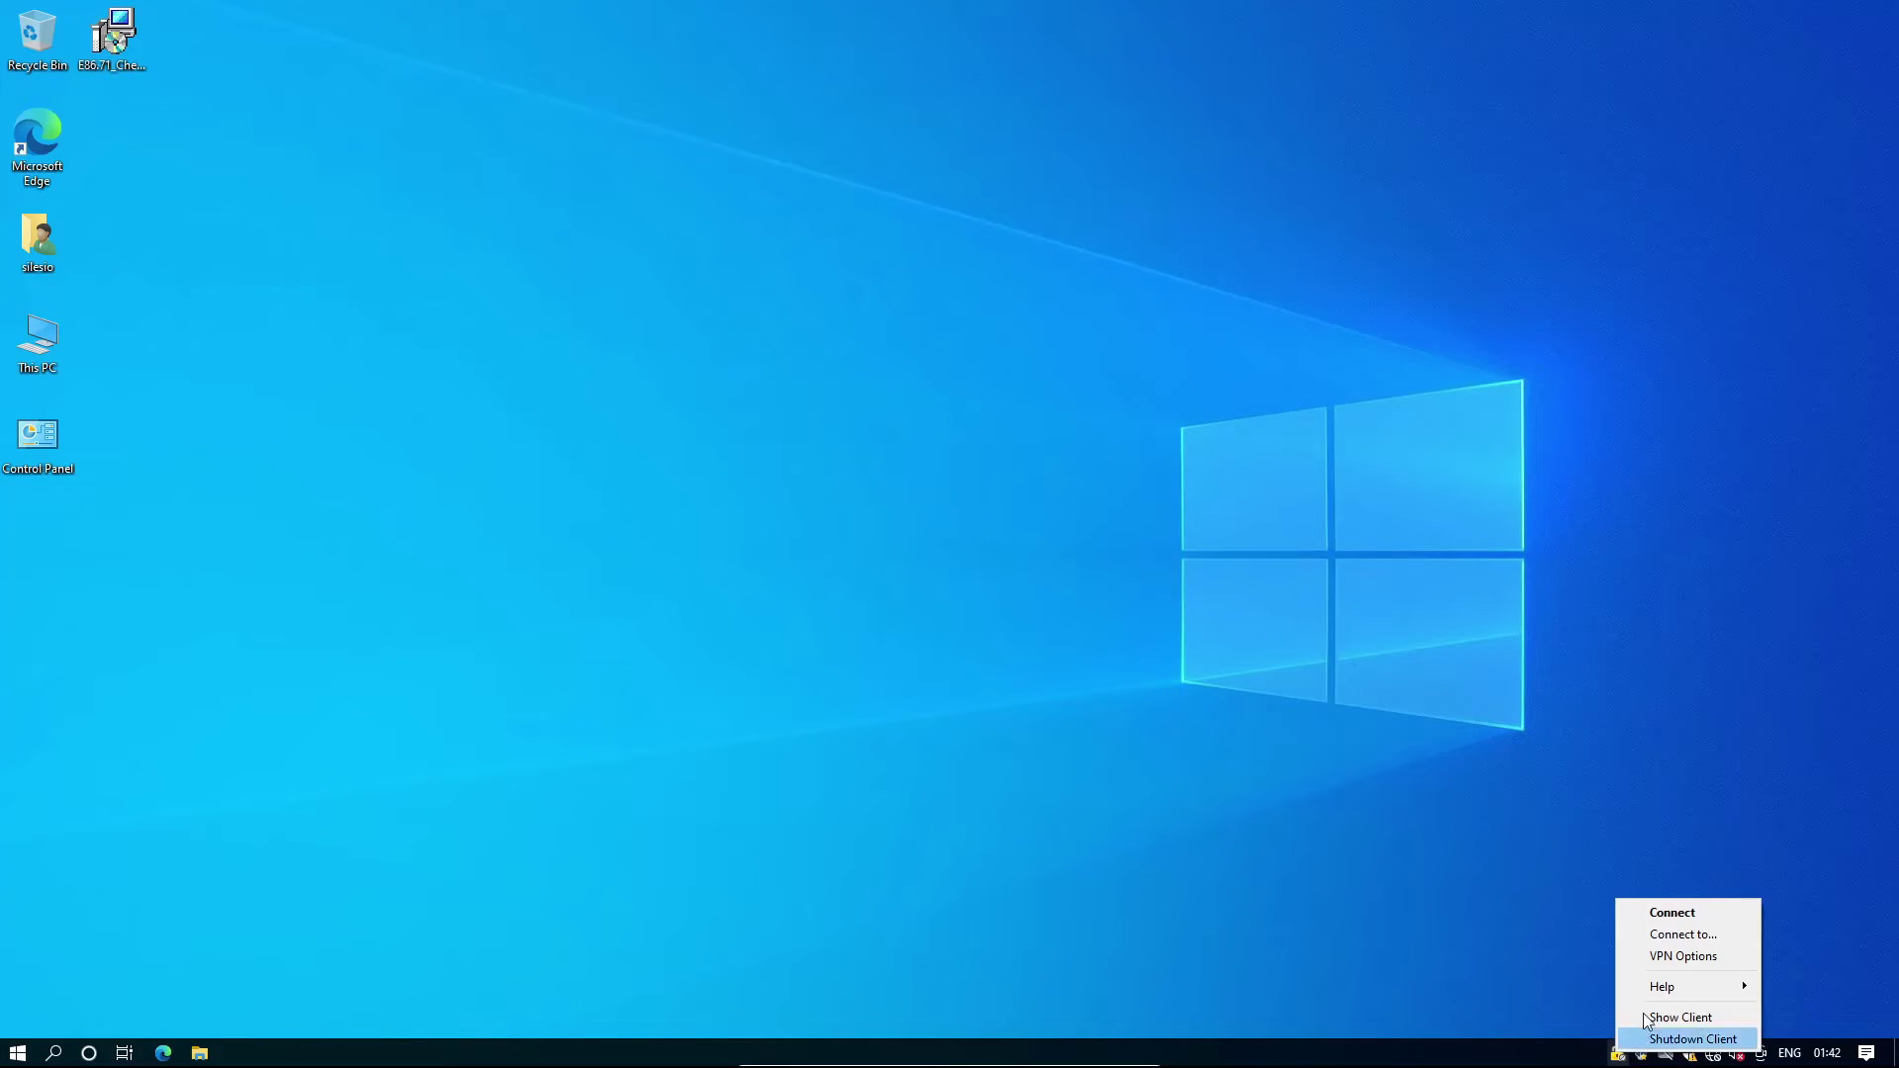
{"action": "left_click", "coordinate": [1660, 956]}
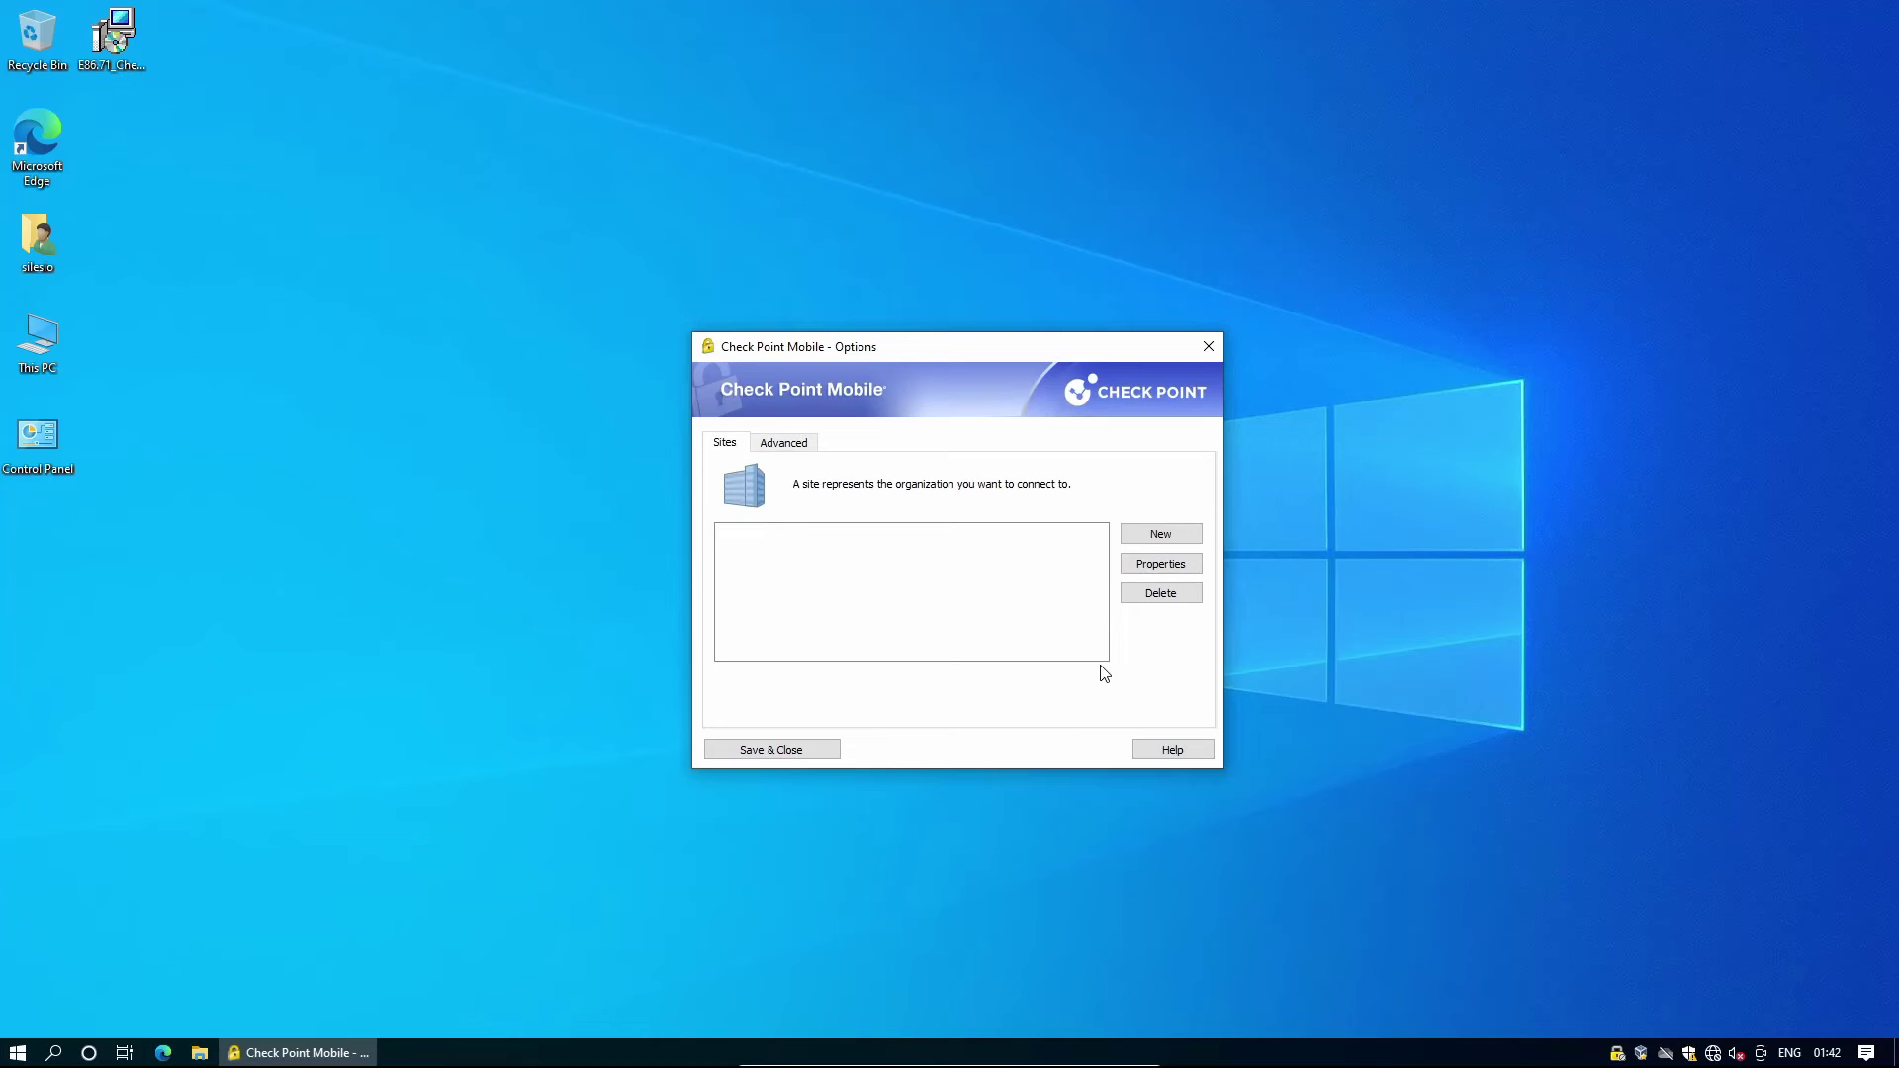
{"action": "left_click", "coordinate": [1153, 537]}
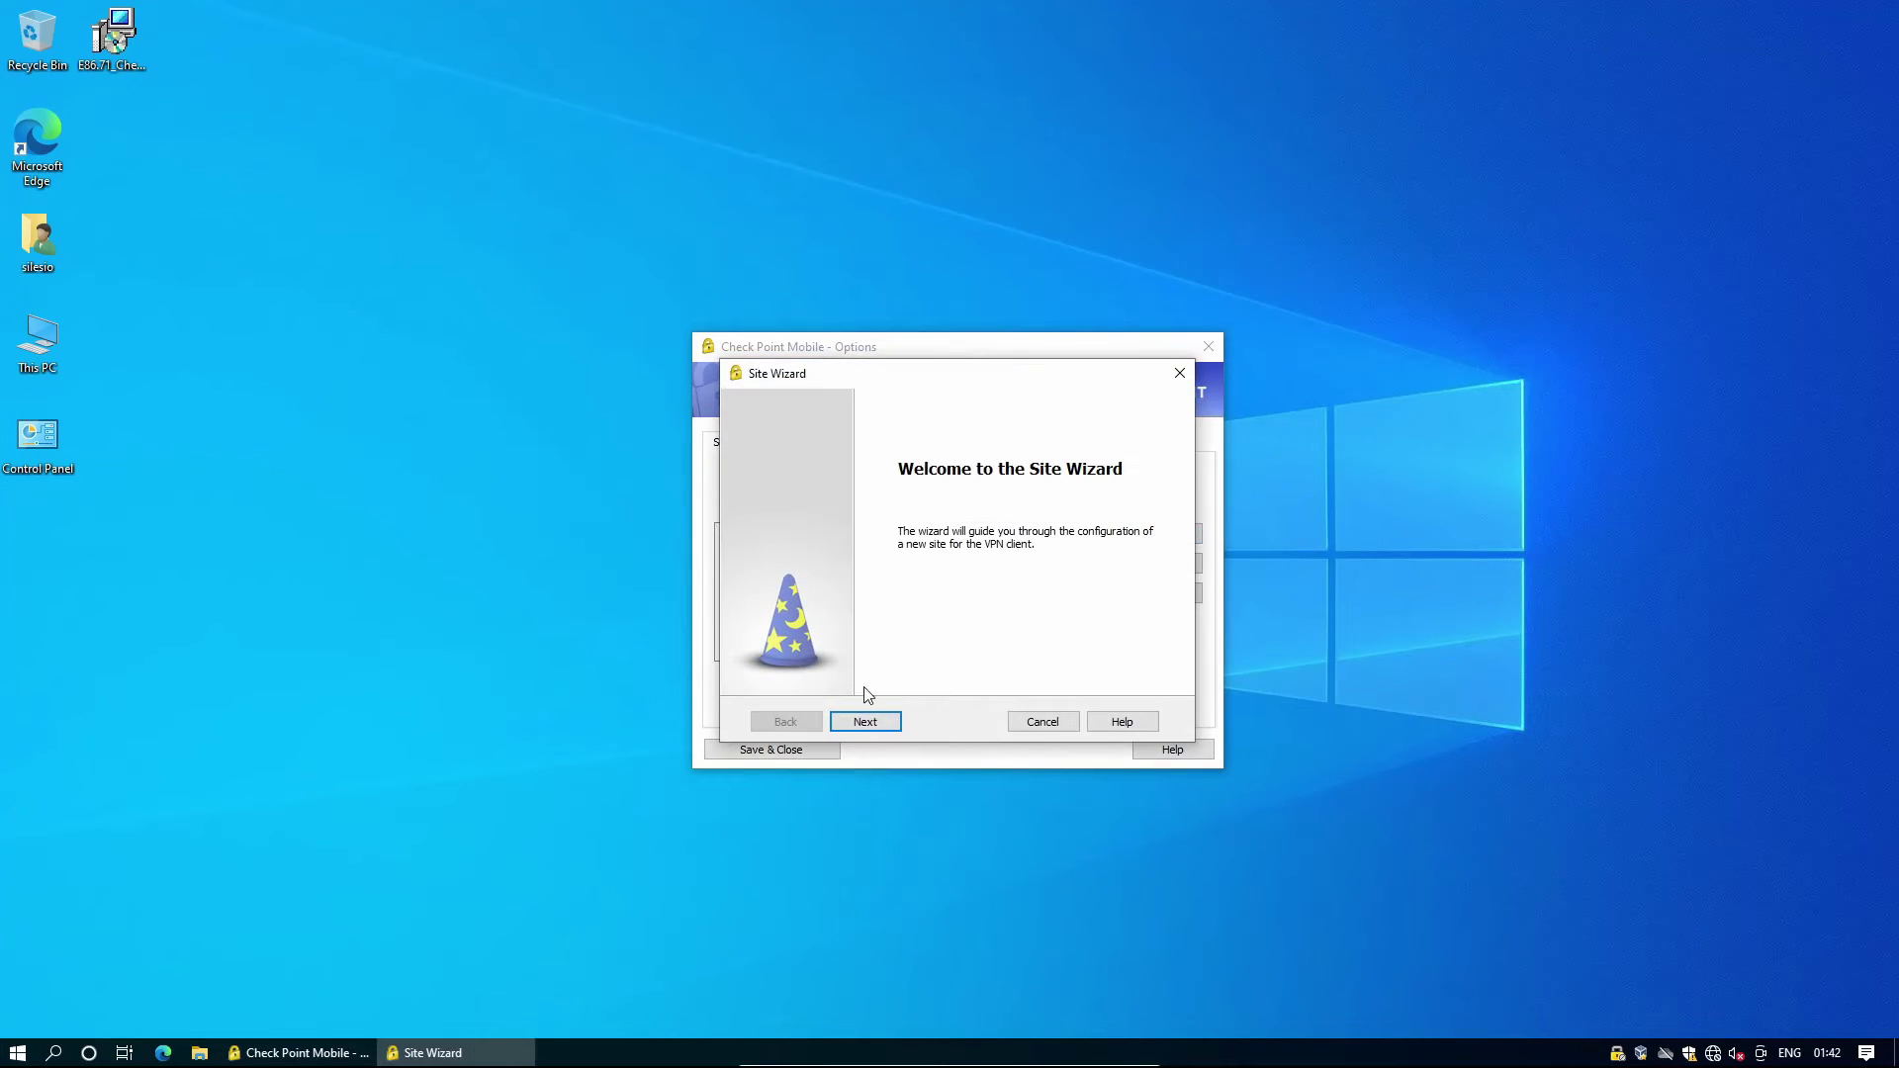
{"action": "left_click", "coordinate": [896, 725]}
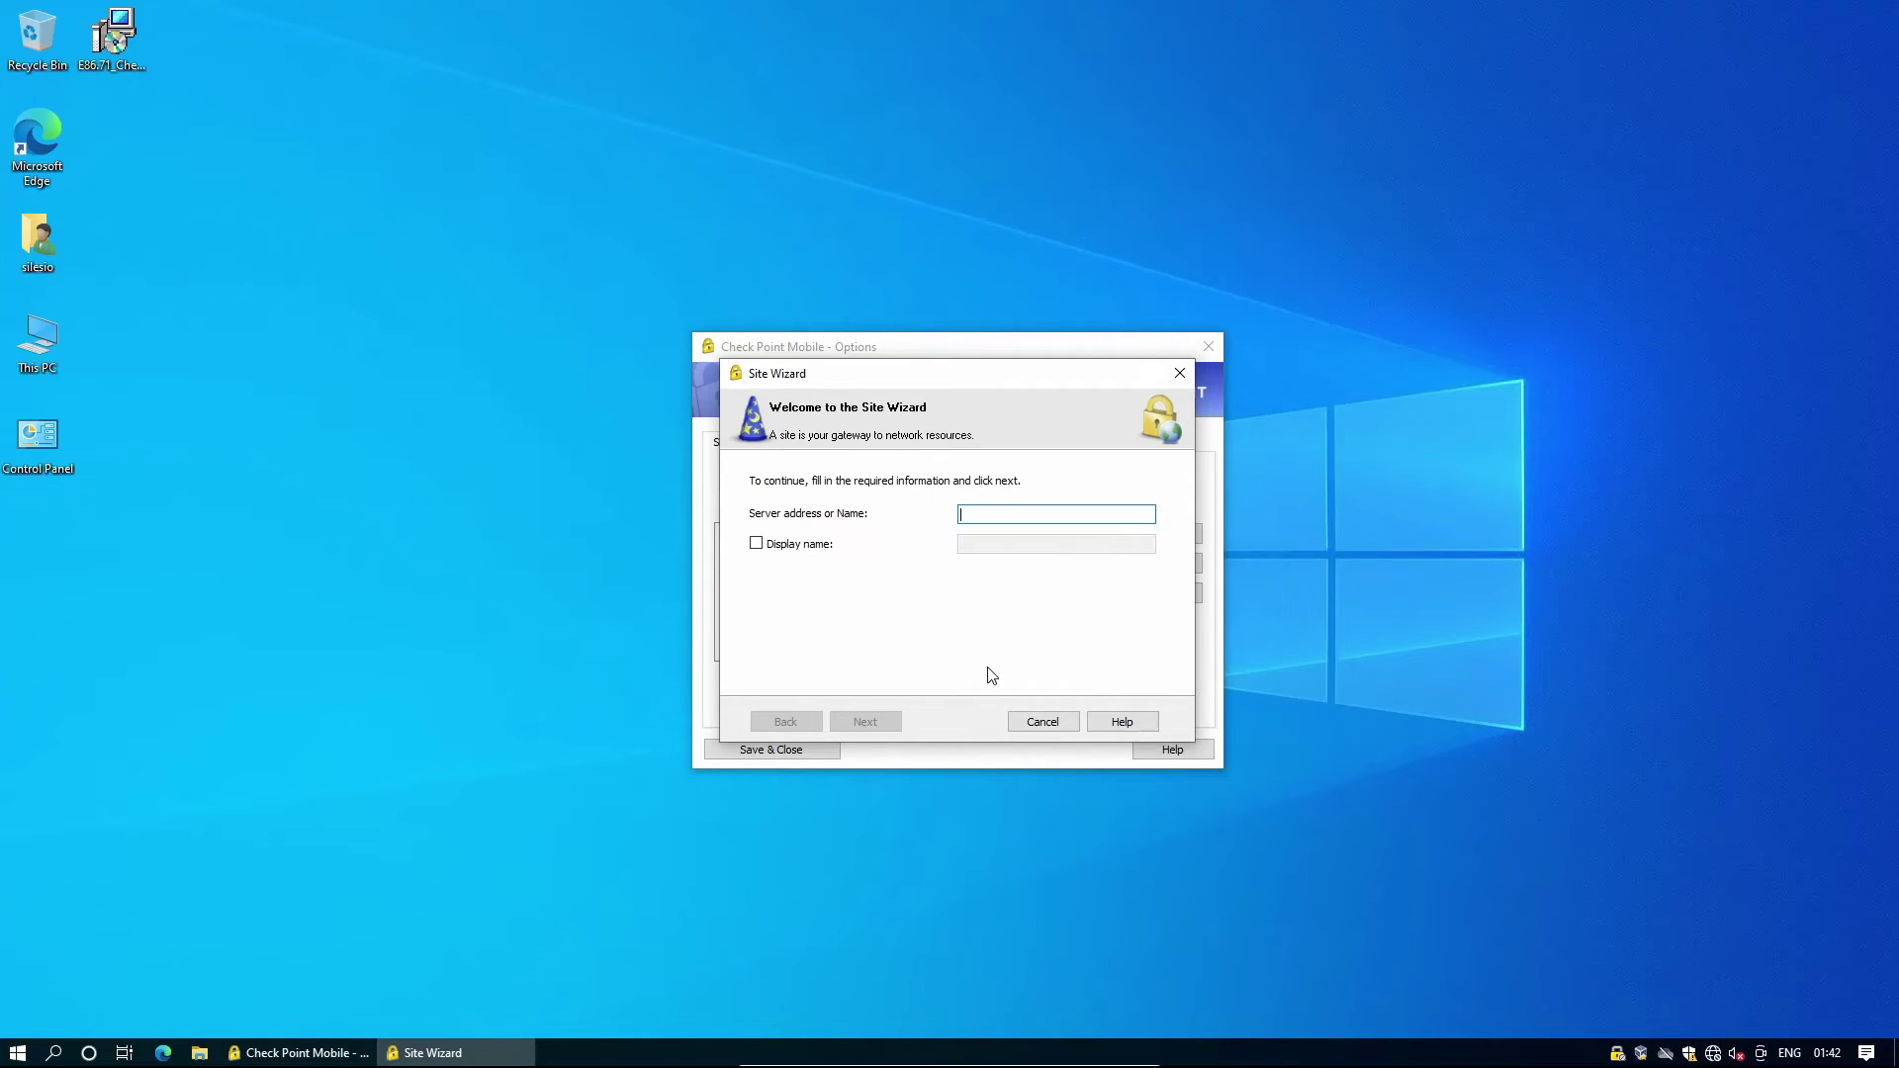
Create site 192.68.56.254 with standard login and username-and-password authentication.
{"action": "type", "text": "192.68.56.254"}
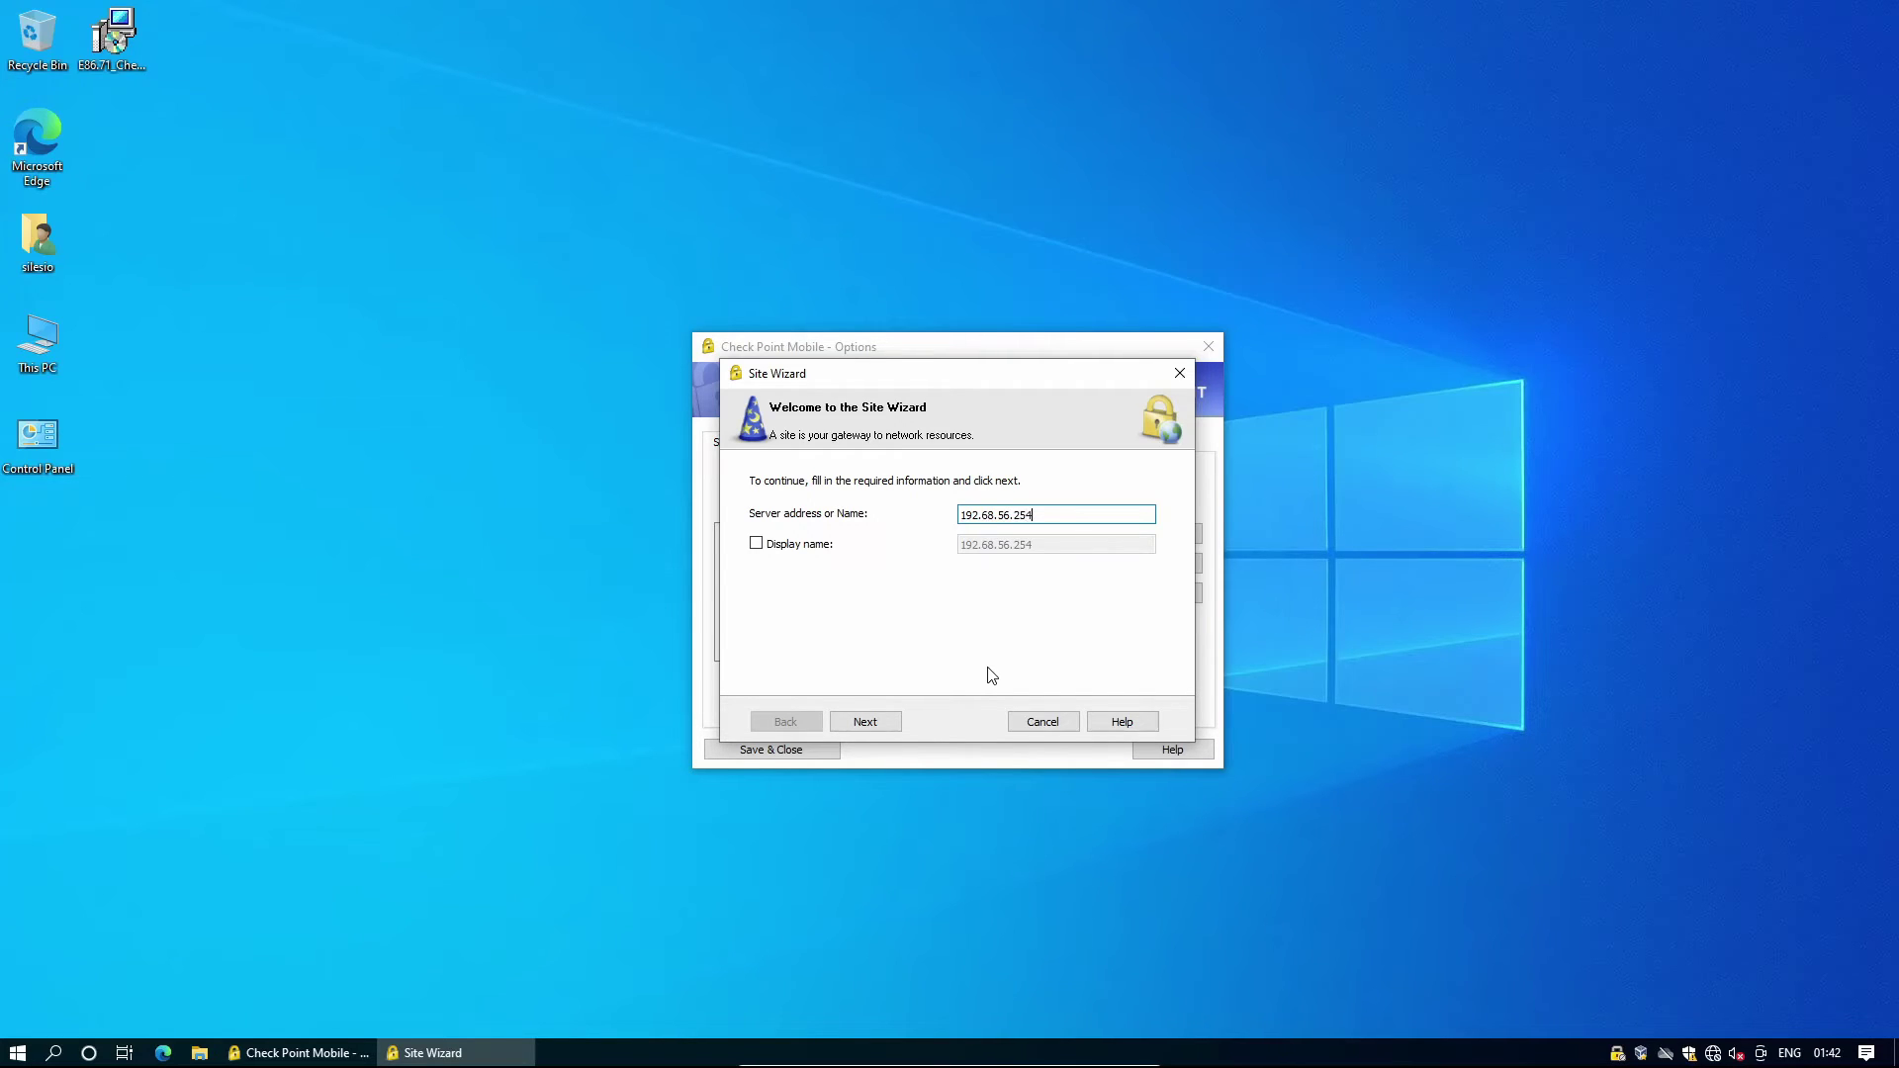
{"action": "left_click", "coordinate": [886, 727]}
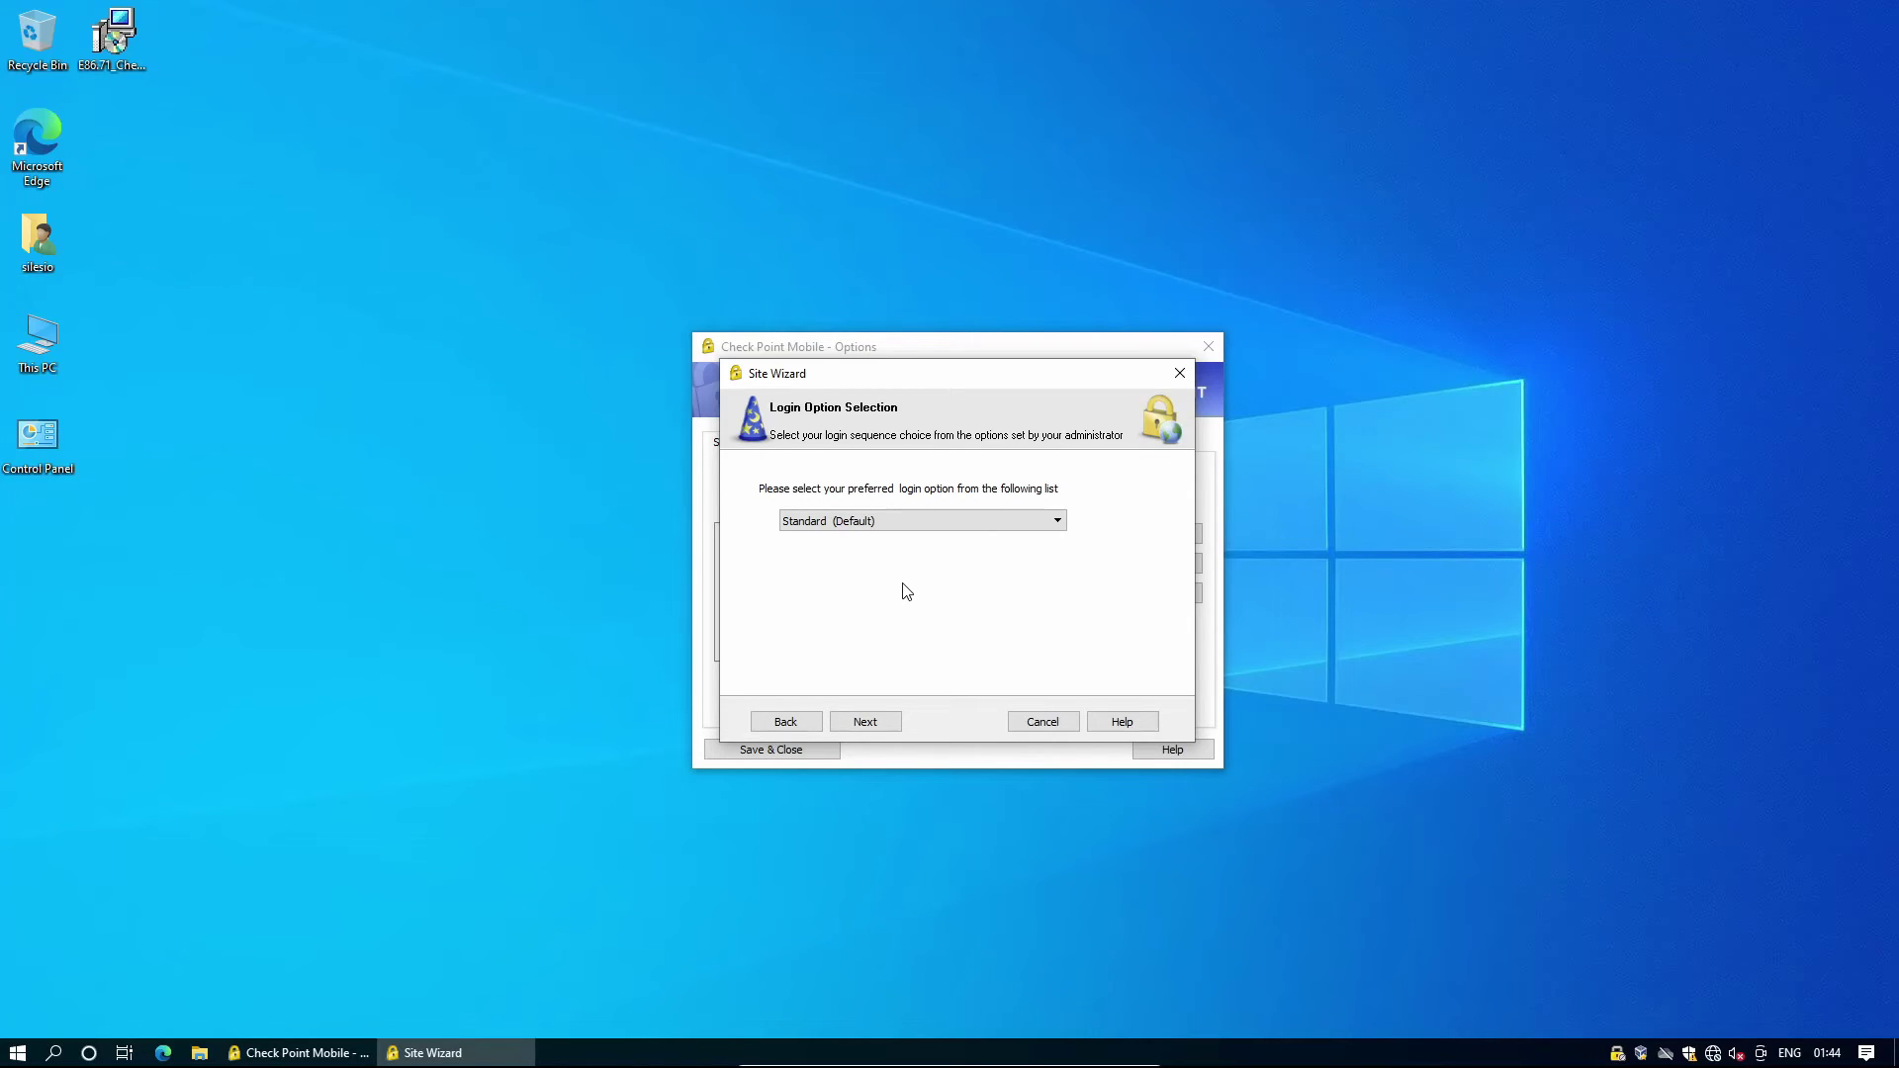
{"action": "left_click", "coordinate": [890, 726]}
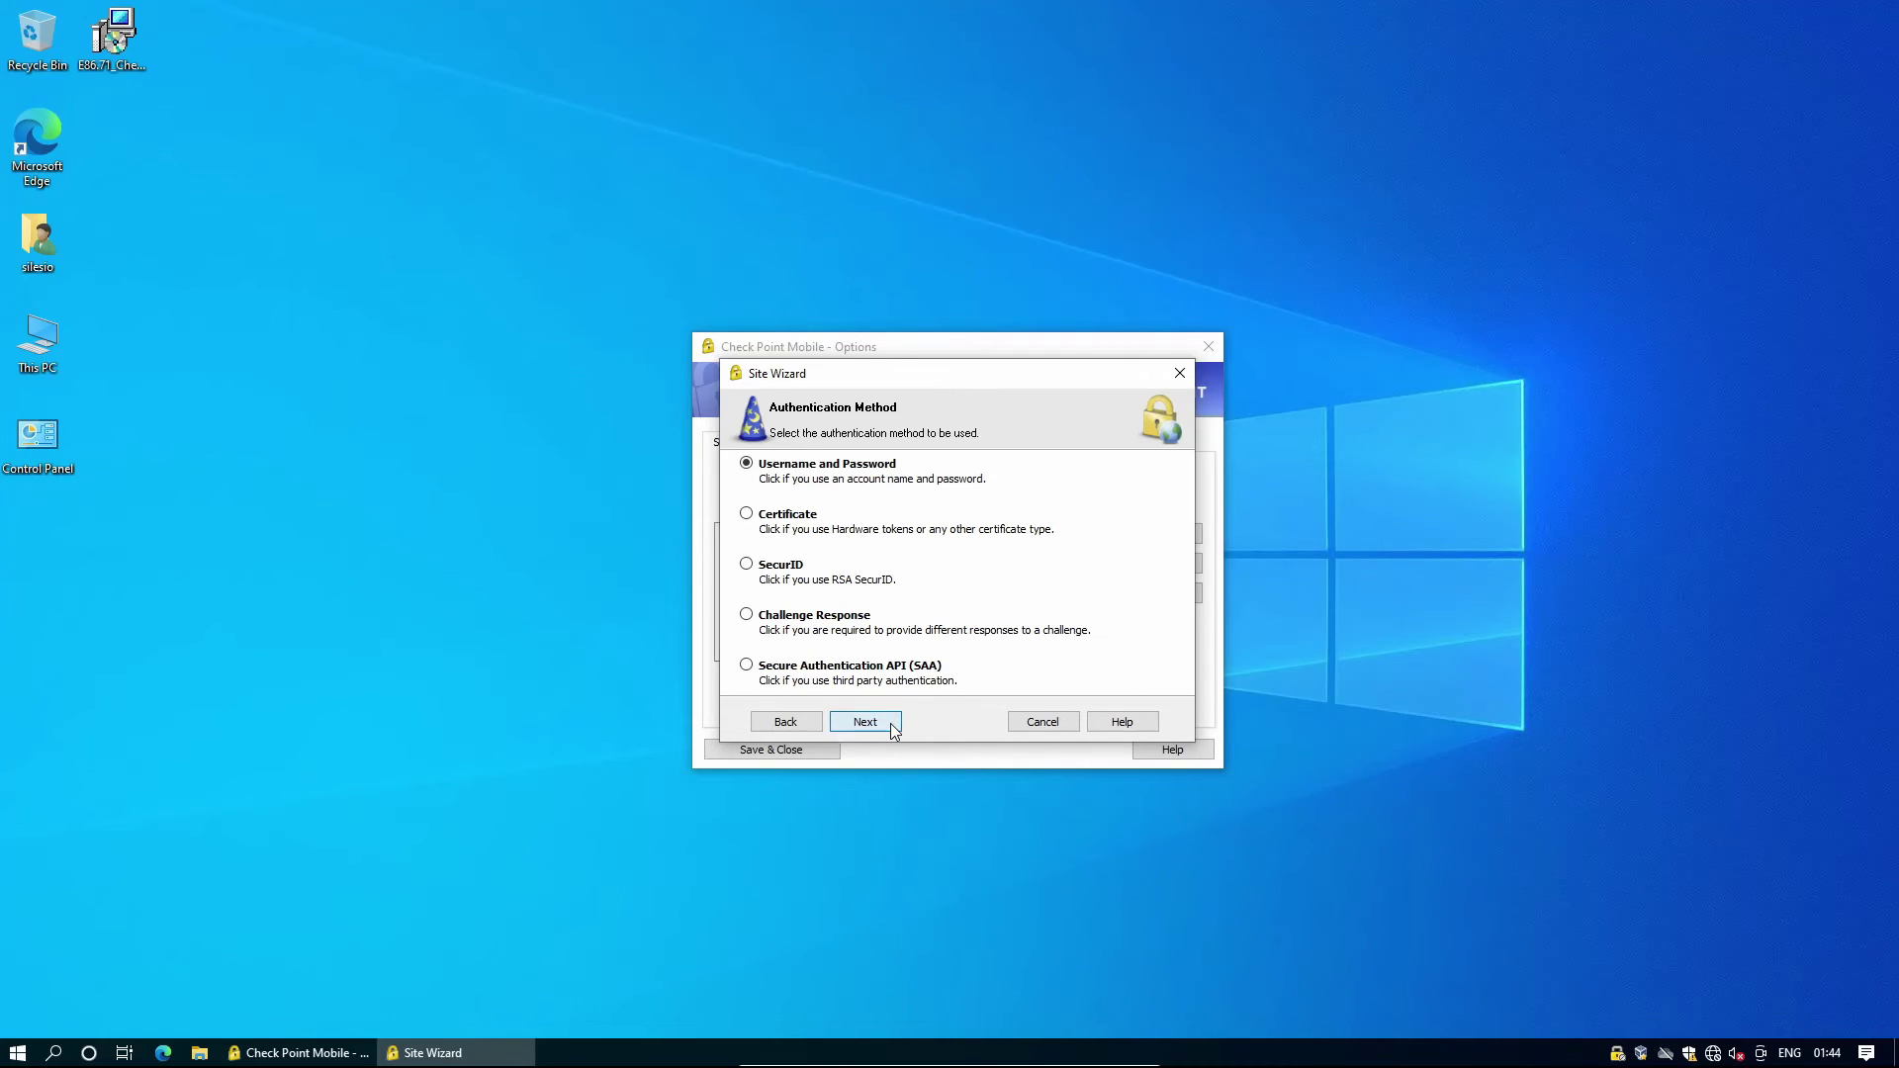
{"action": "left_click", "coordinate": [893, 728]}
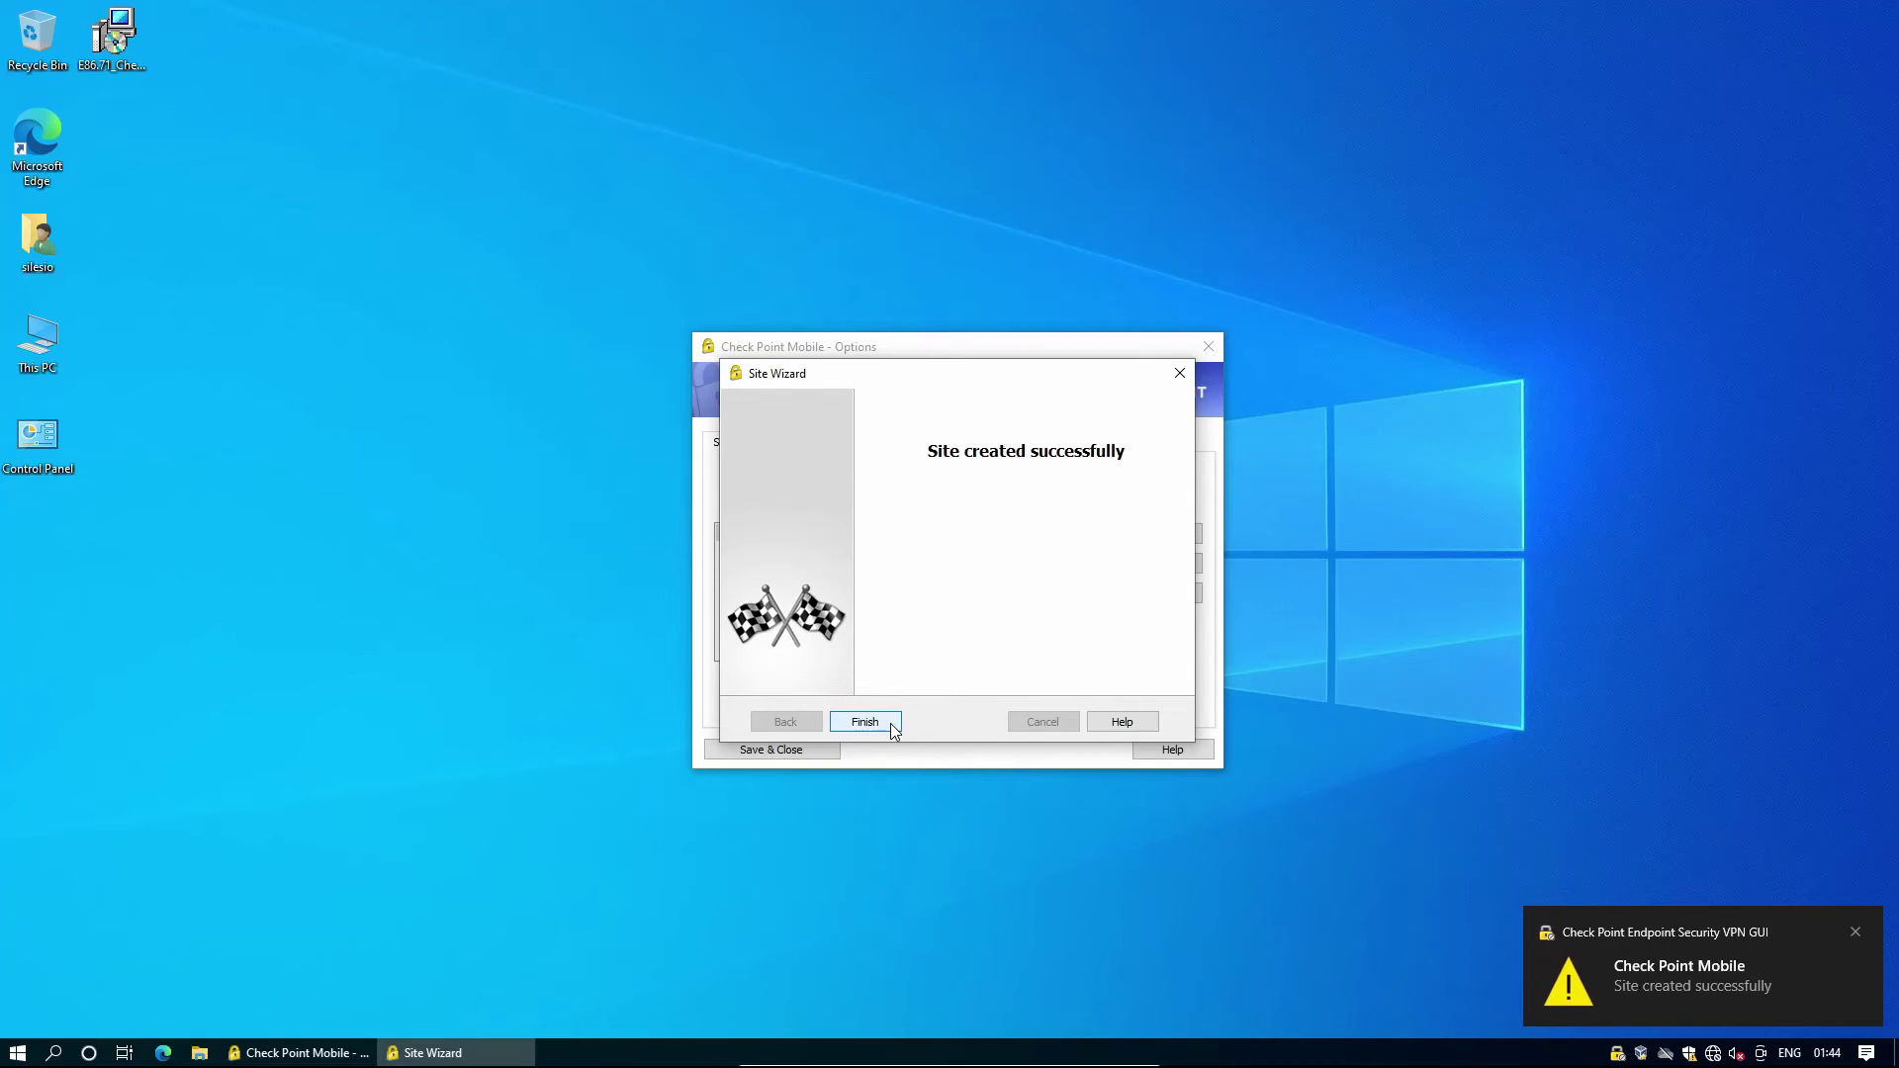
{"action": "left_click", "coordinate": [864, 722]}
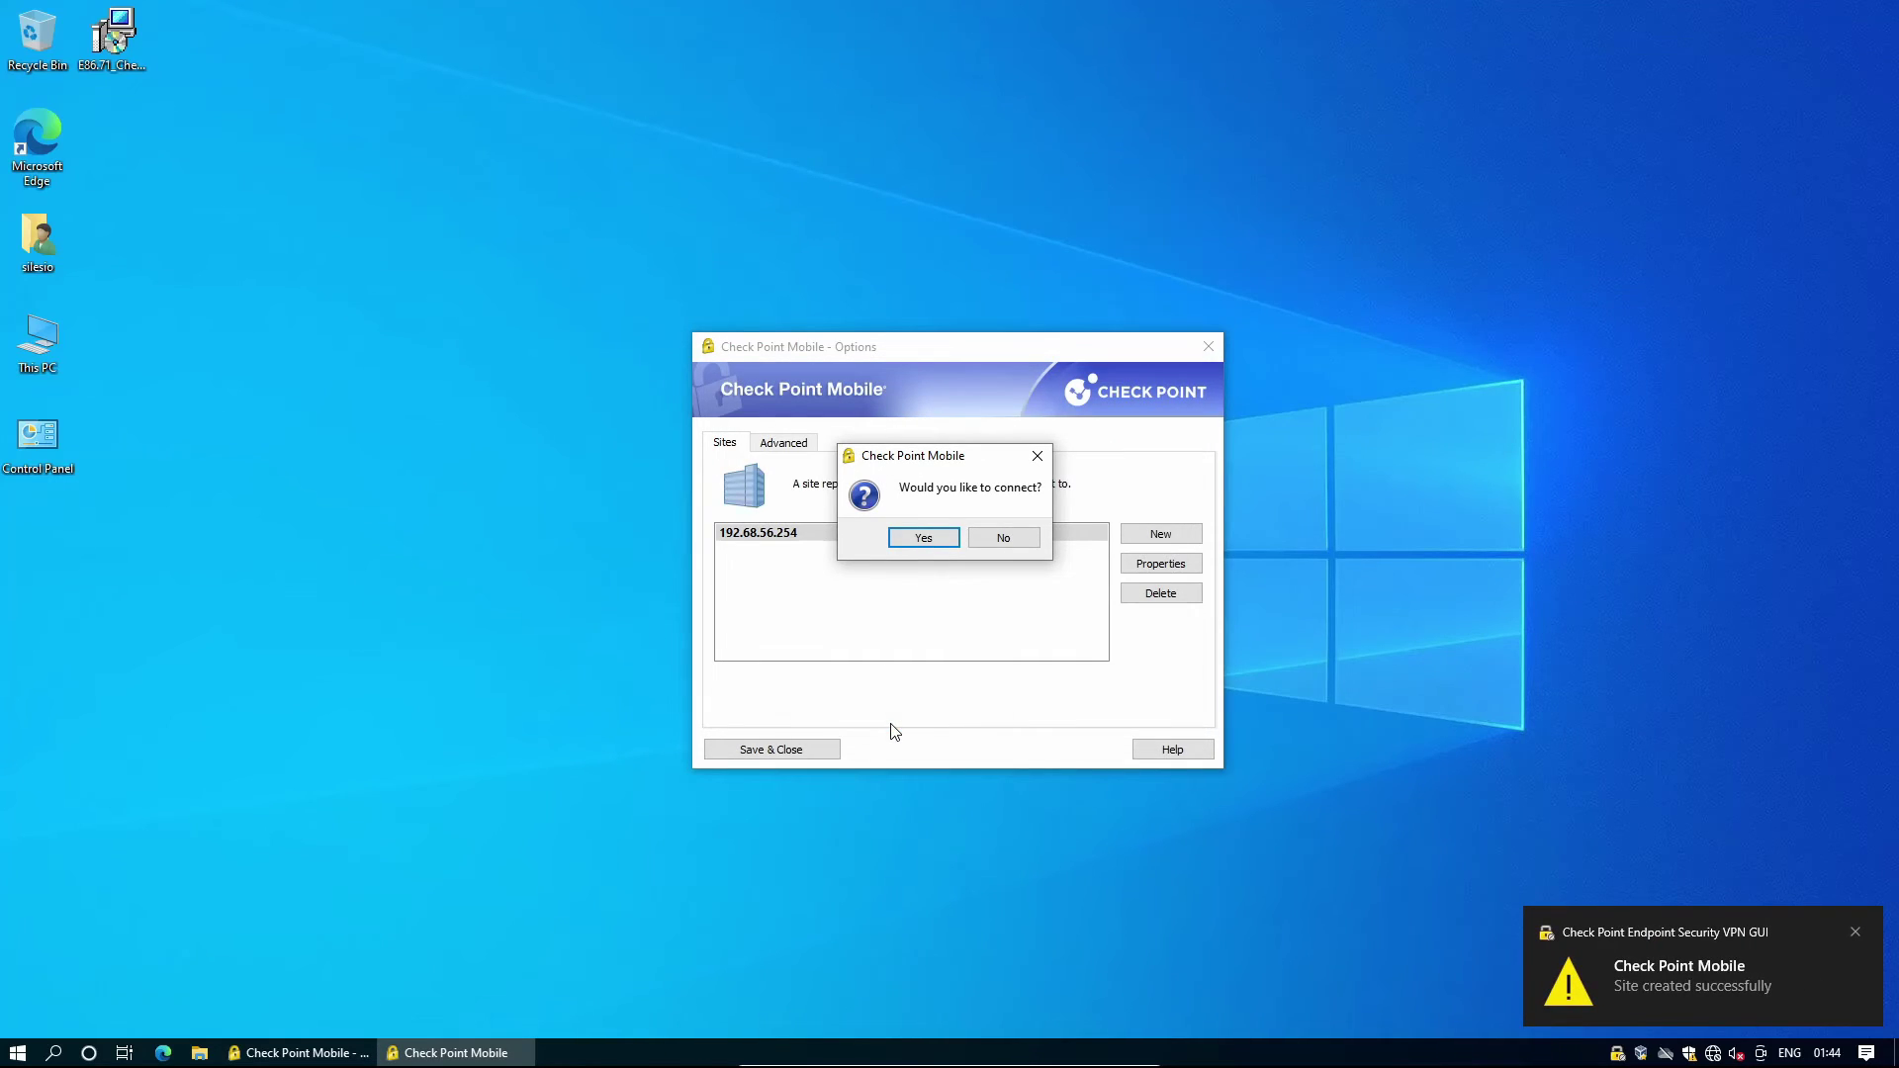
Connect to site 192.68.56.254 with the VPN user's username and password, then close the success window.
{"action": "left_click", "coordinate": [923, 538]}
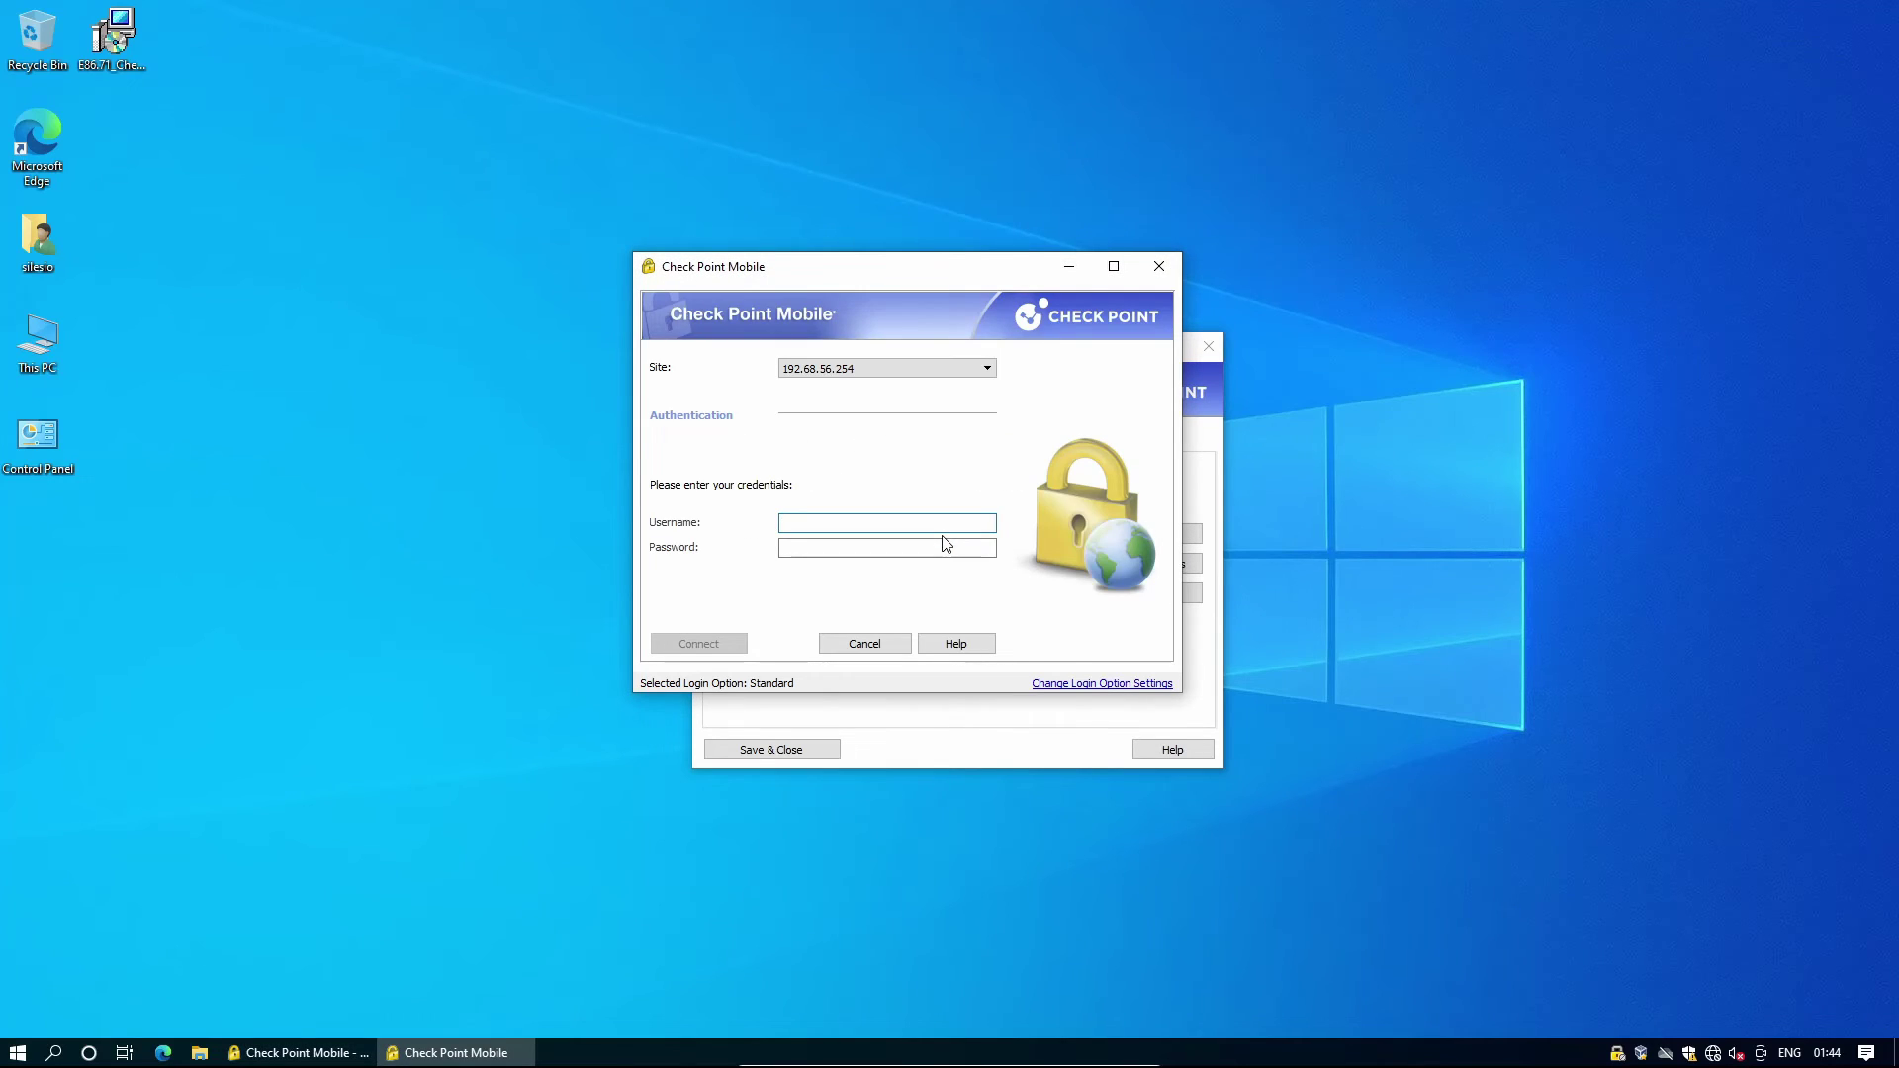
{"action": "key", "text": "Tab"}
{"action": "key", "text": "Return"}
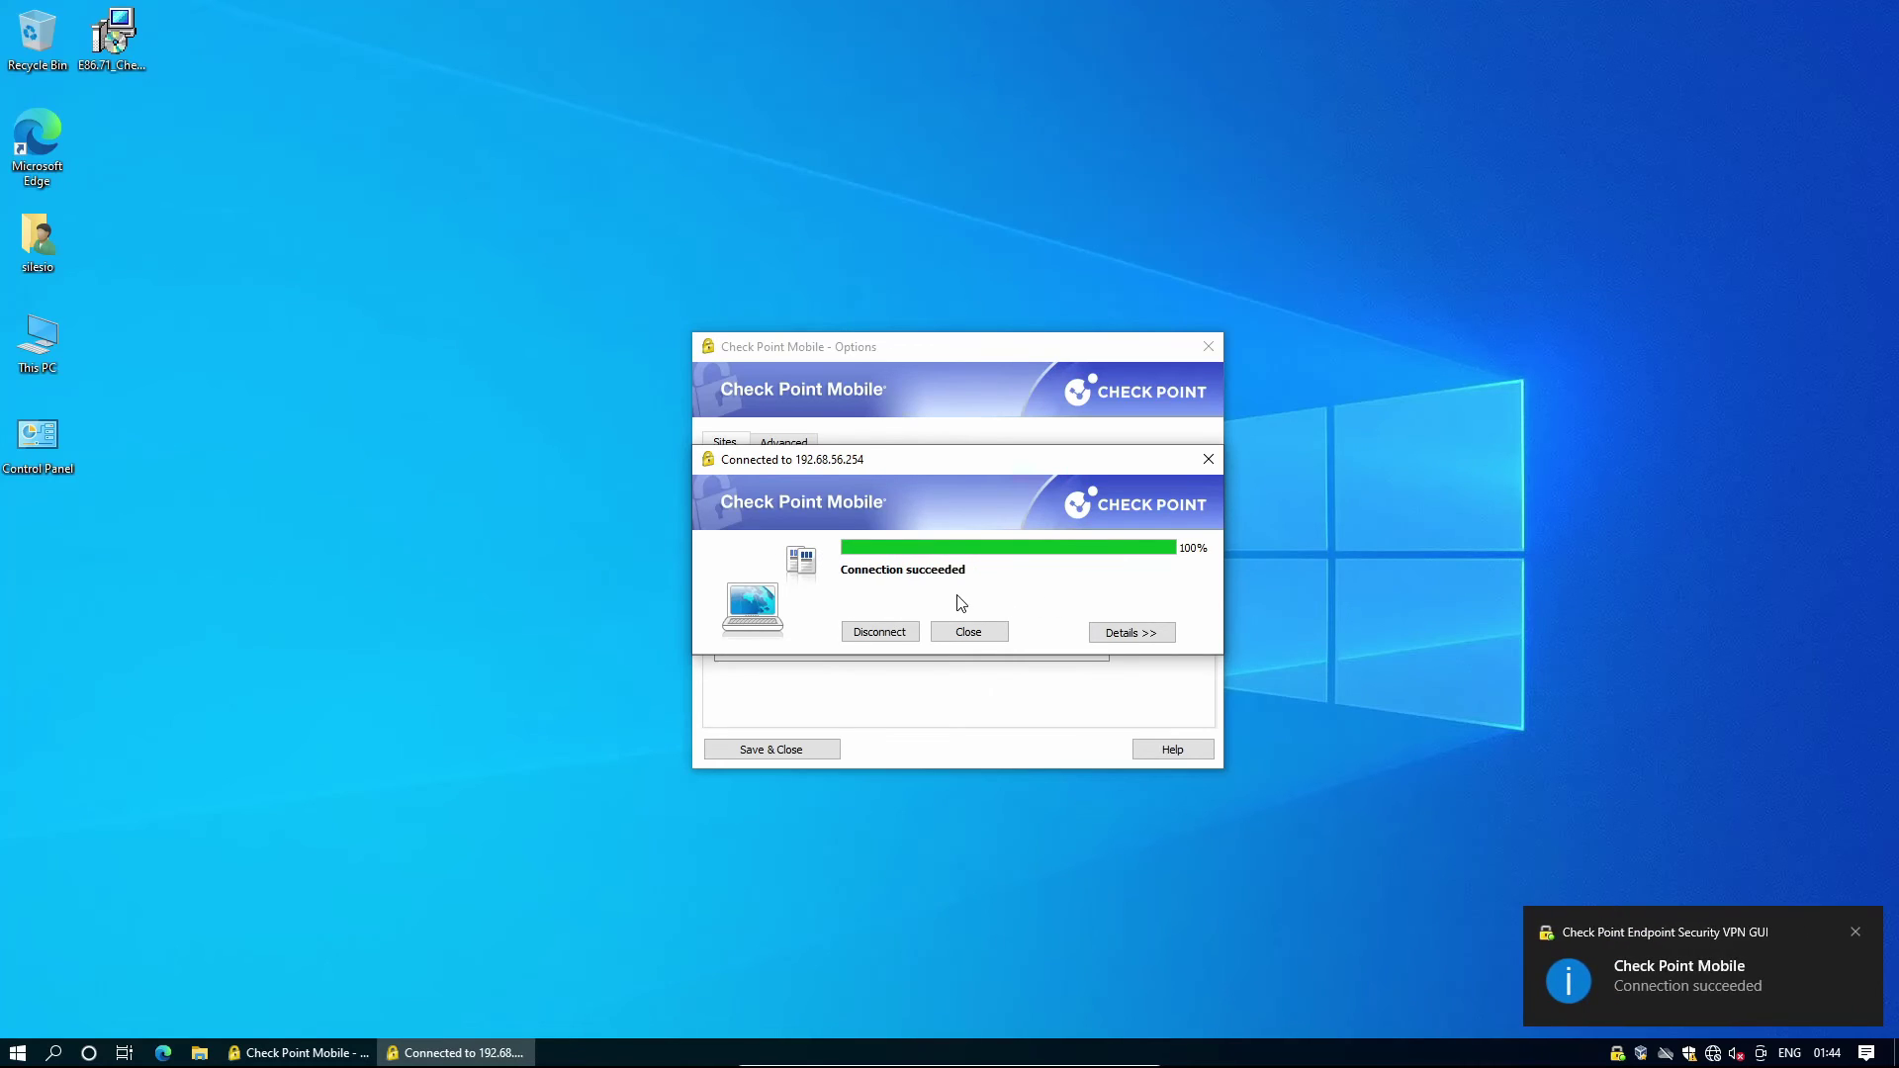
{"action": "left_click", "coordinate": [974, 631]}
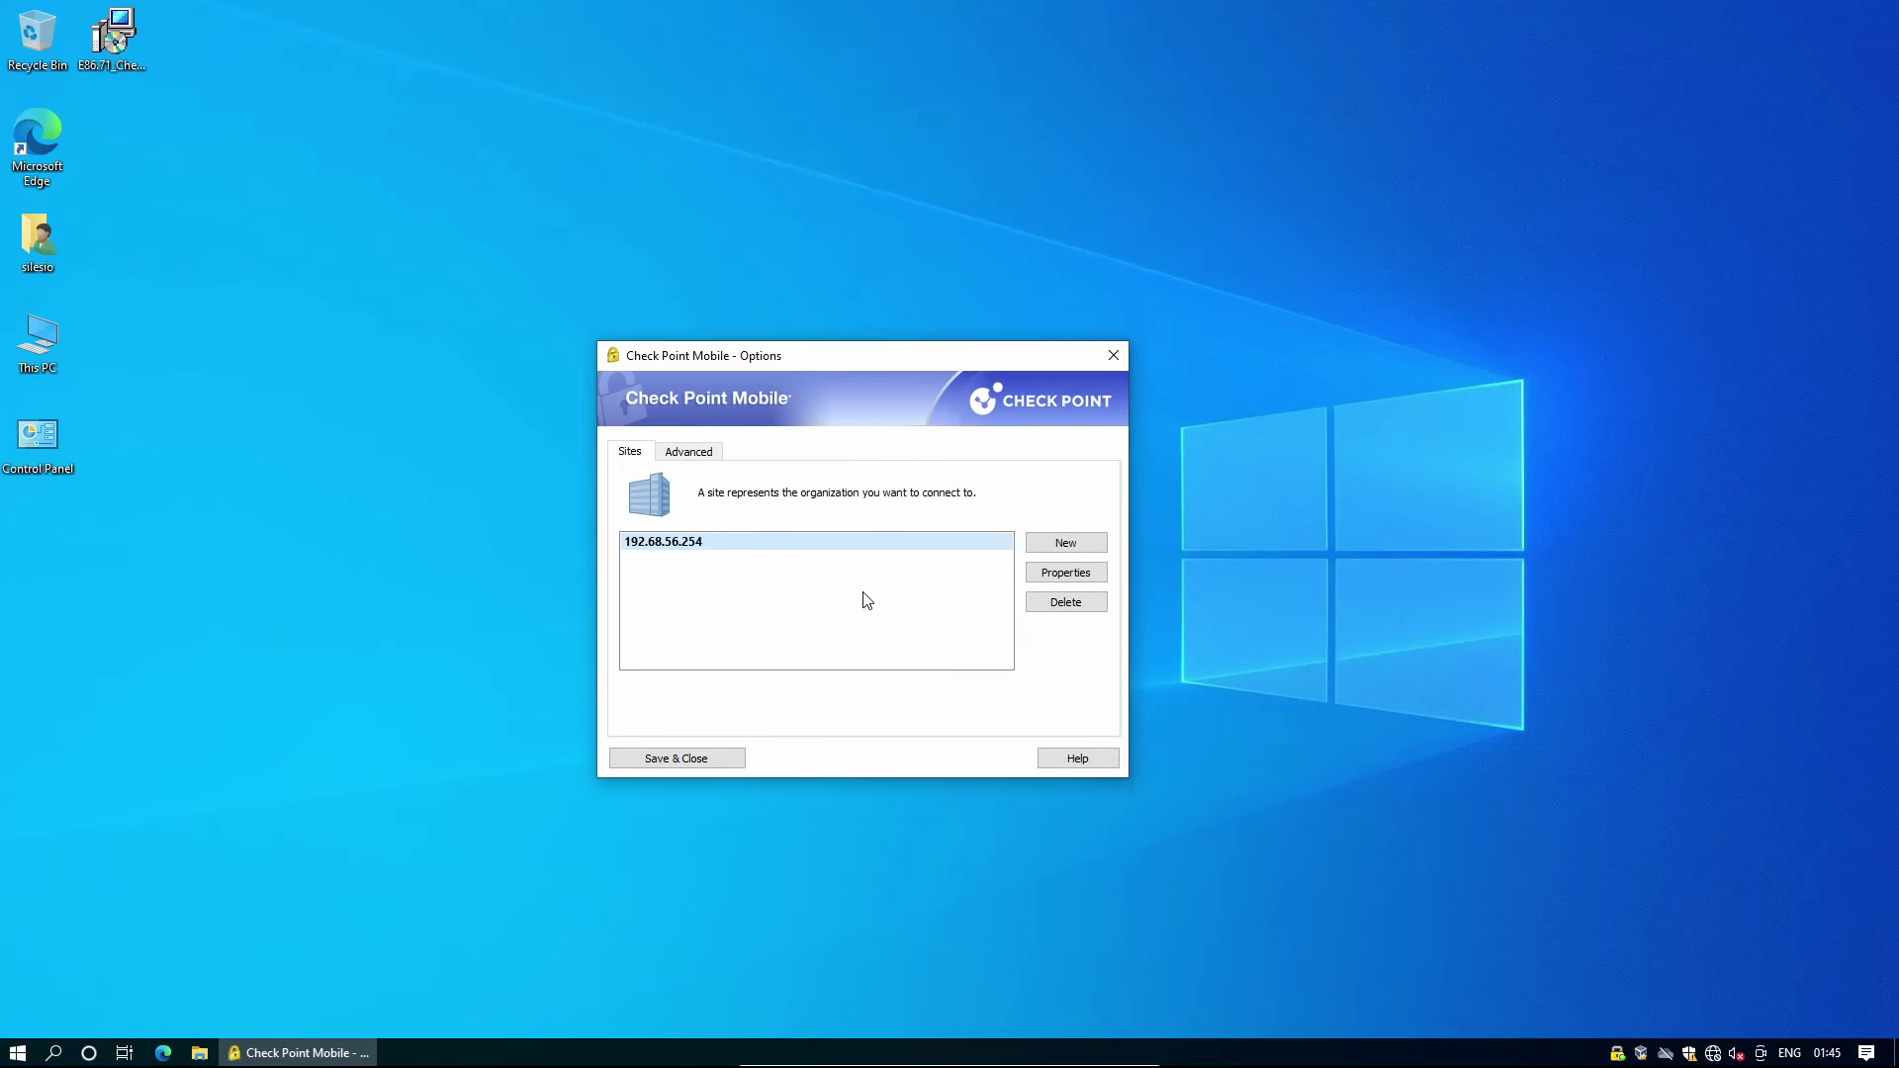
{"action": "left_click", "coordinate": [163, 1053]}
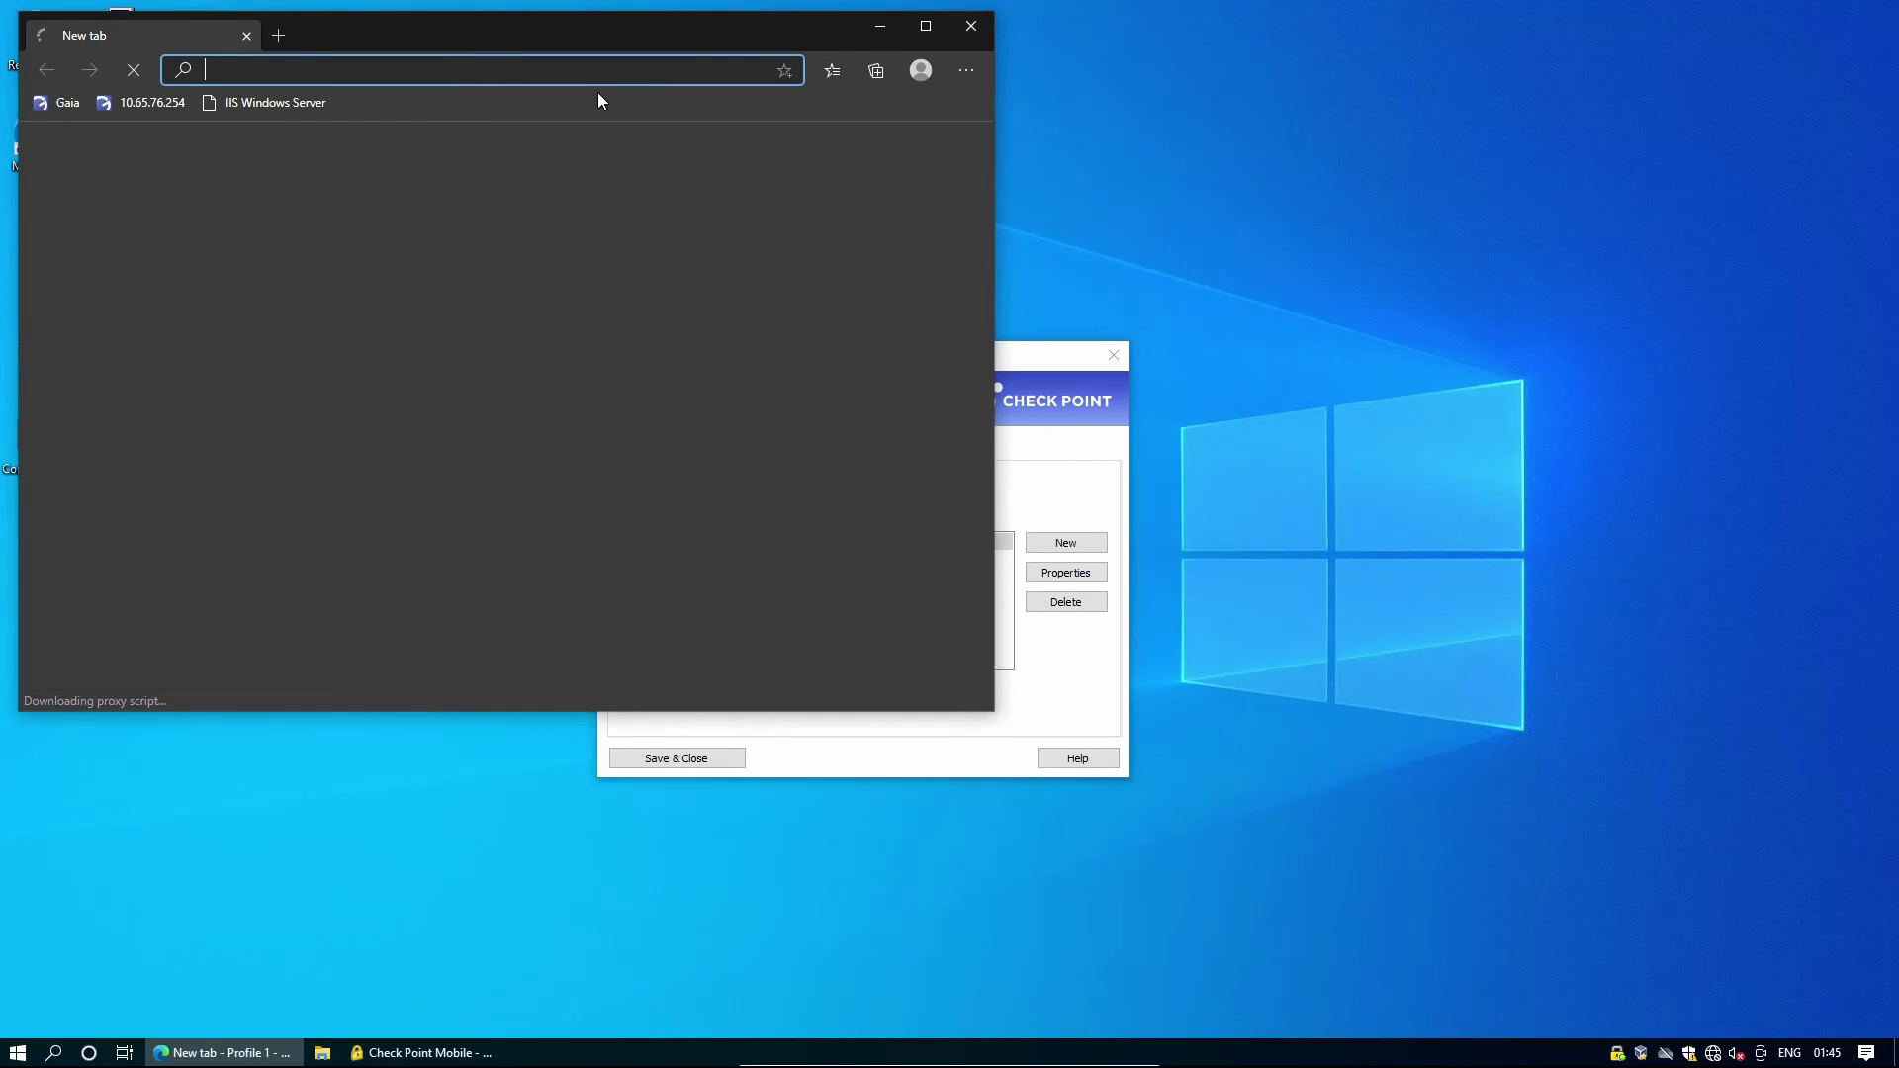
{"action": "type", "text": "https://192.168.56.2"}
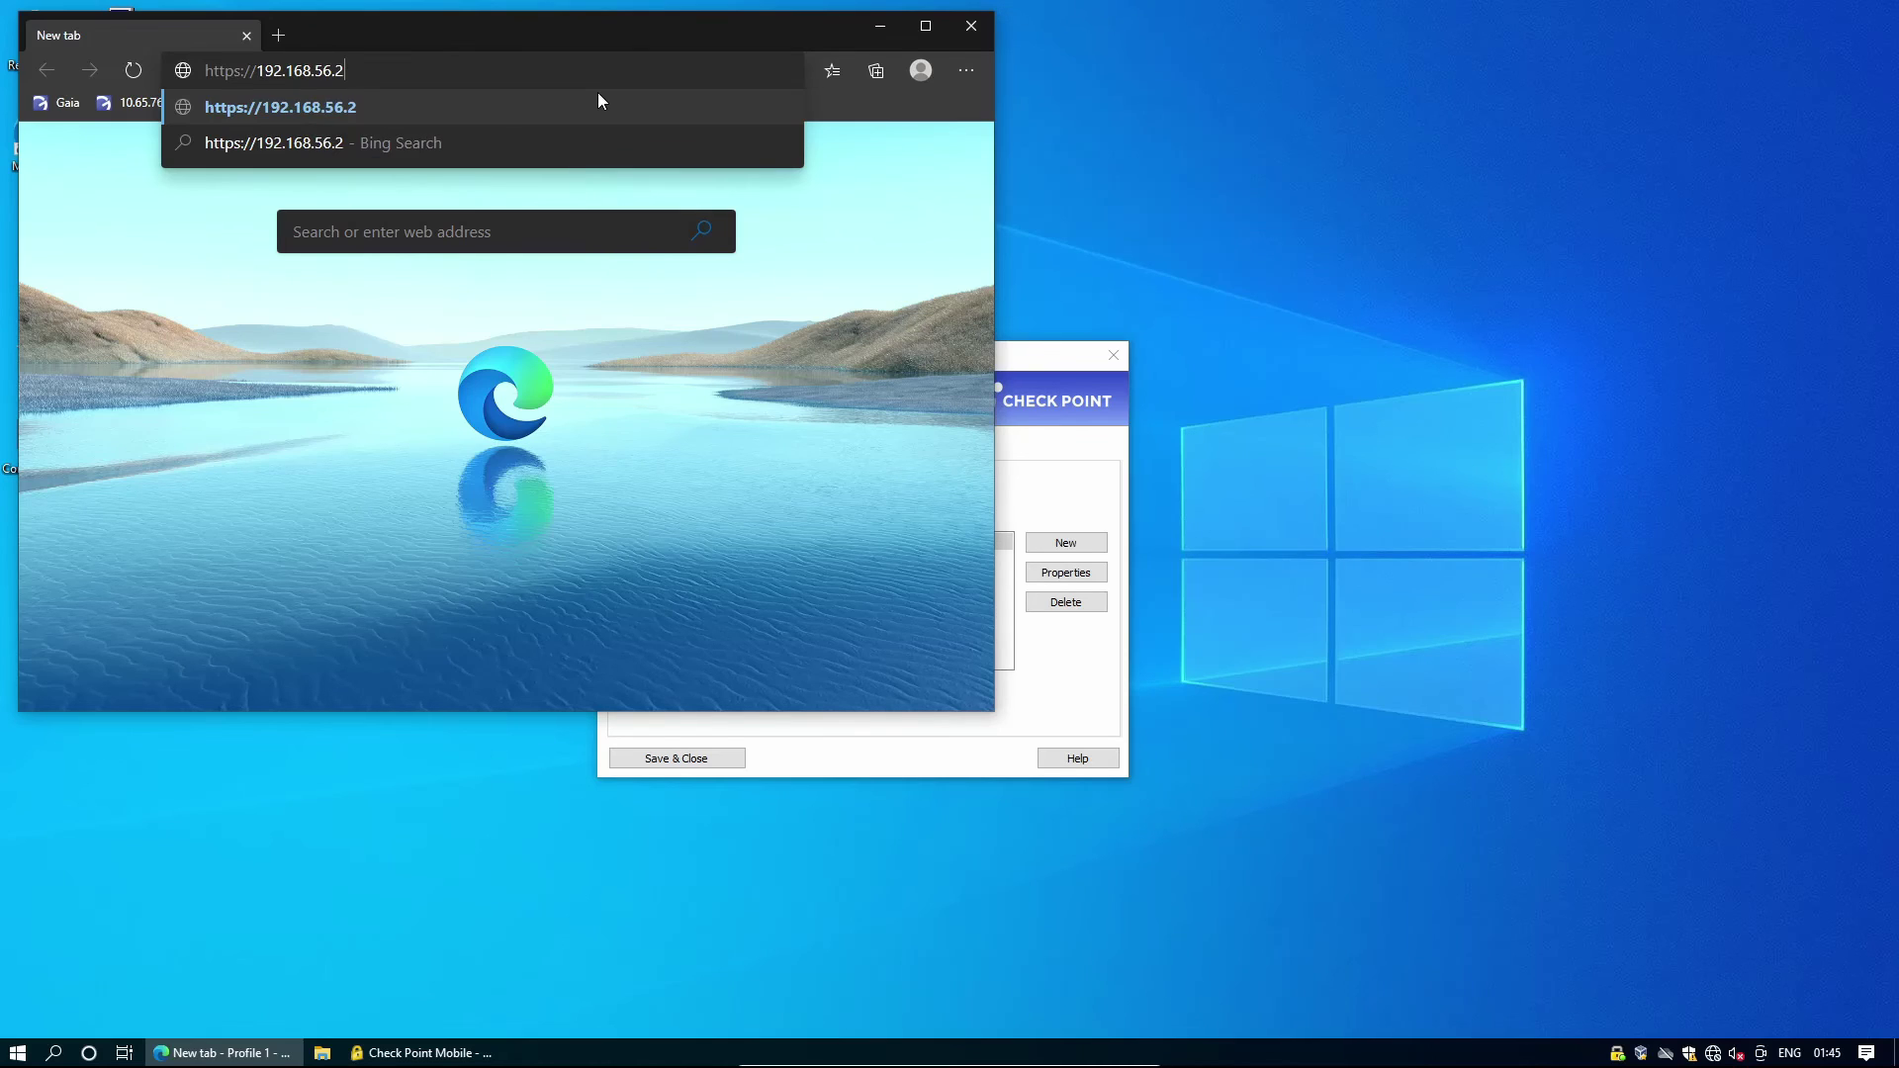
{"action": "key", "text": "Return"}
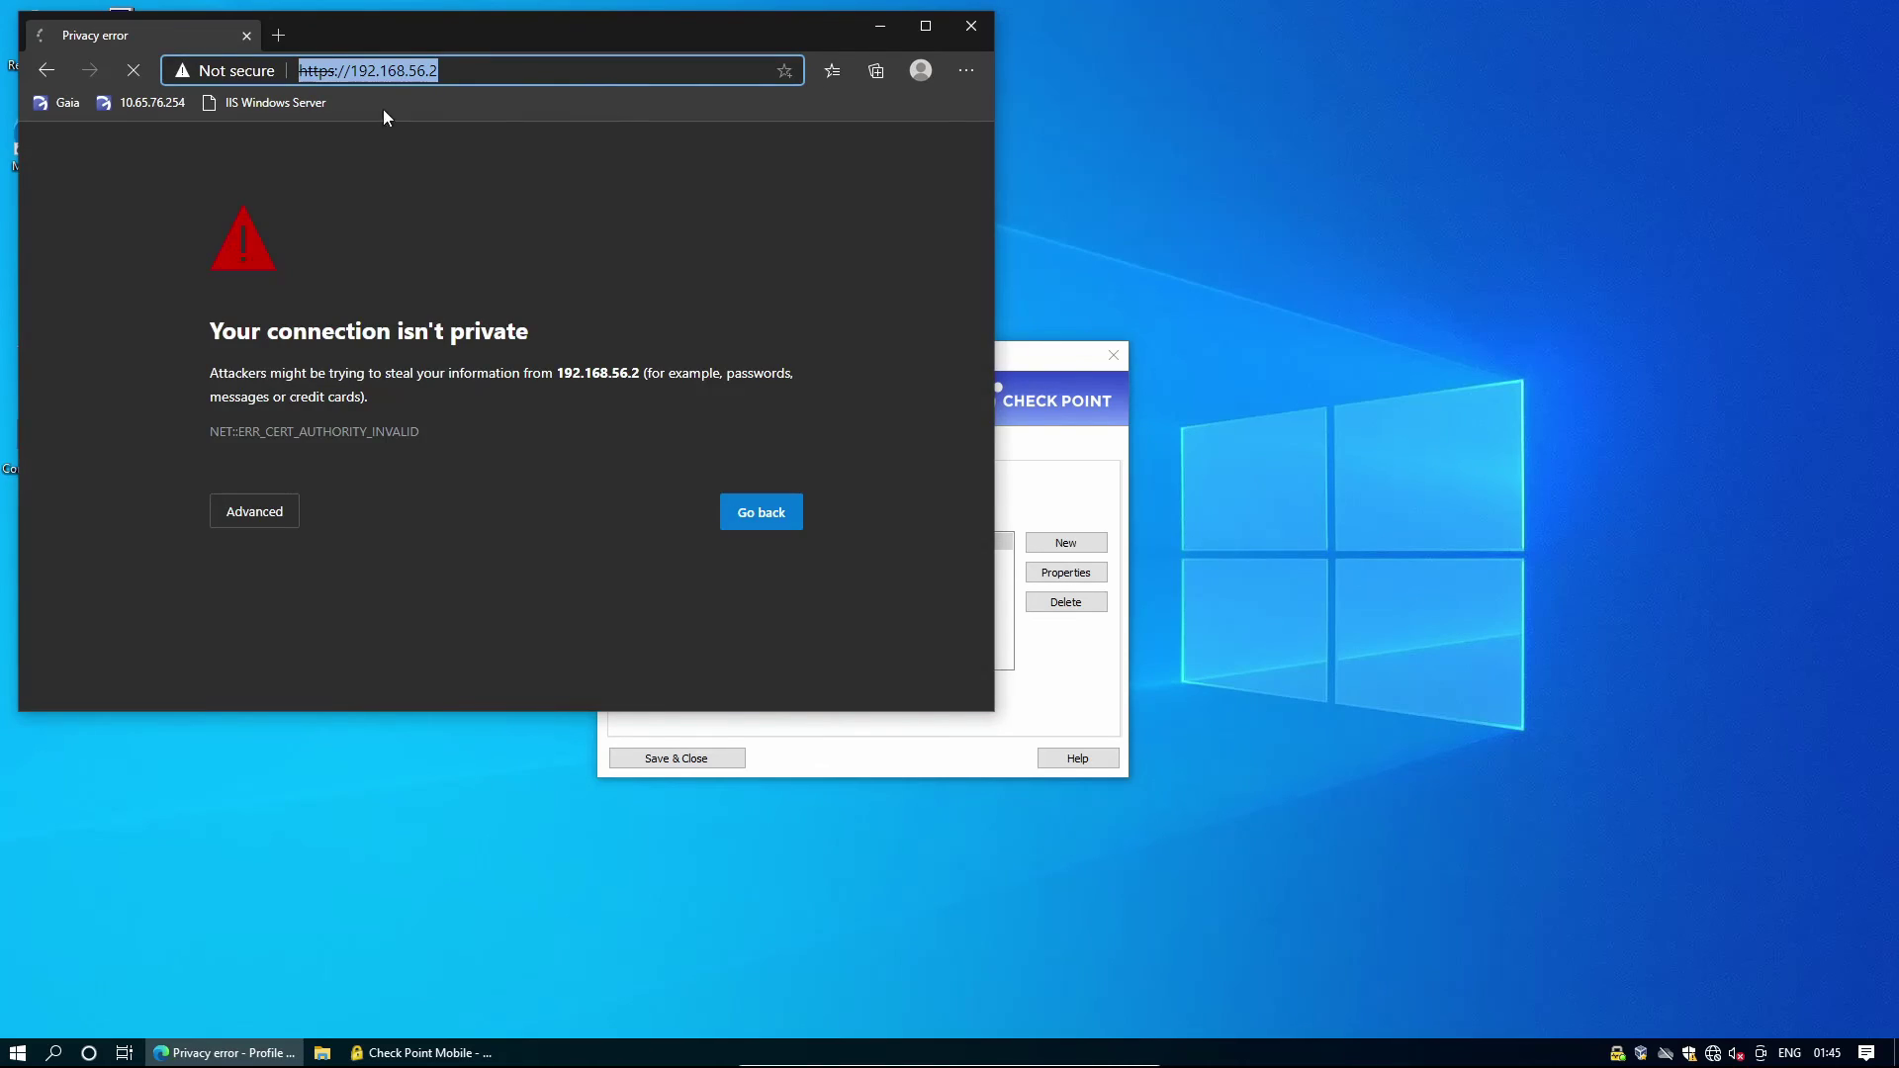
{"action": "left_click", "coordinate": [275, 520]}
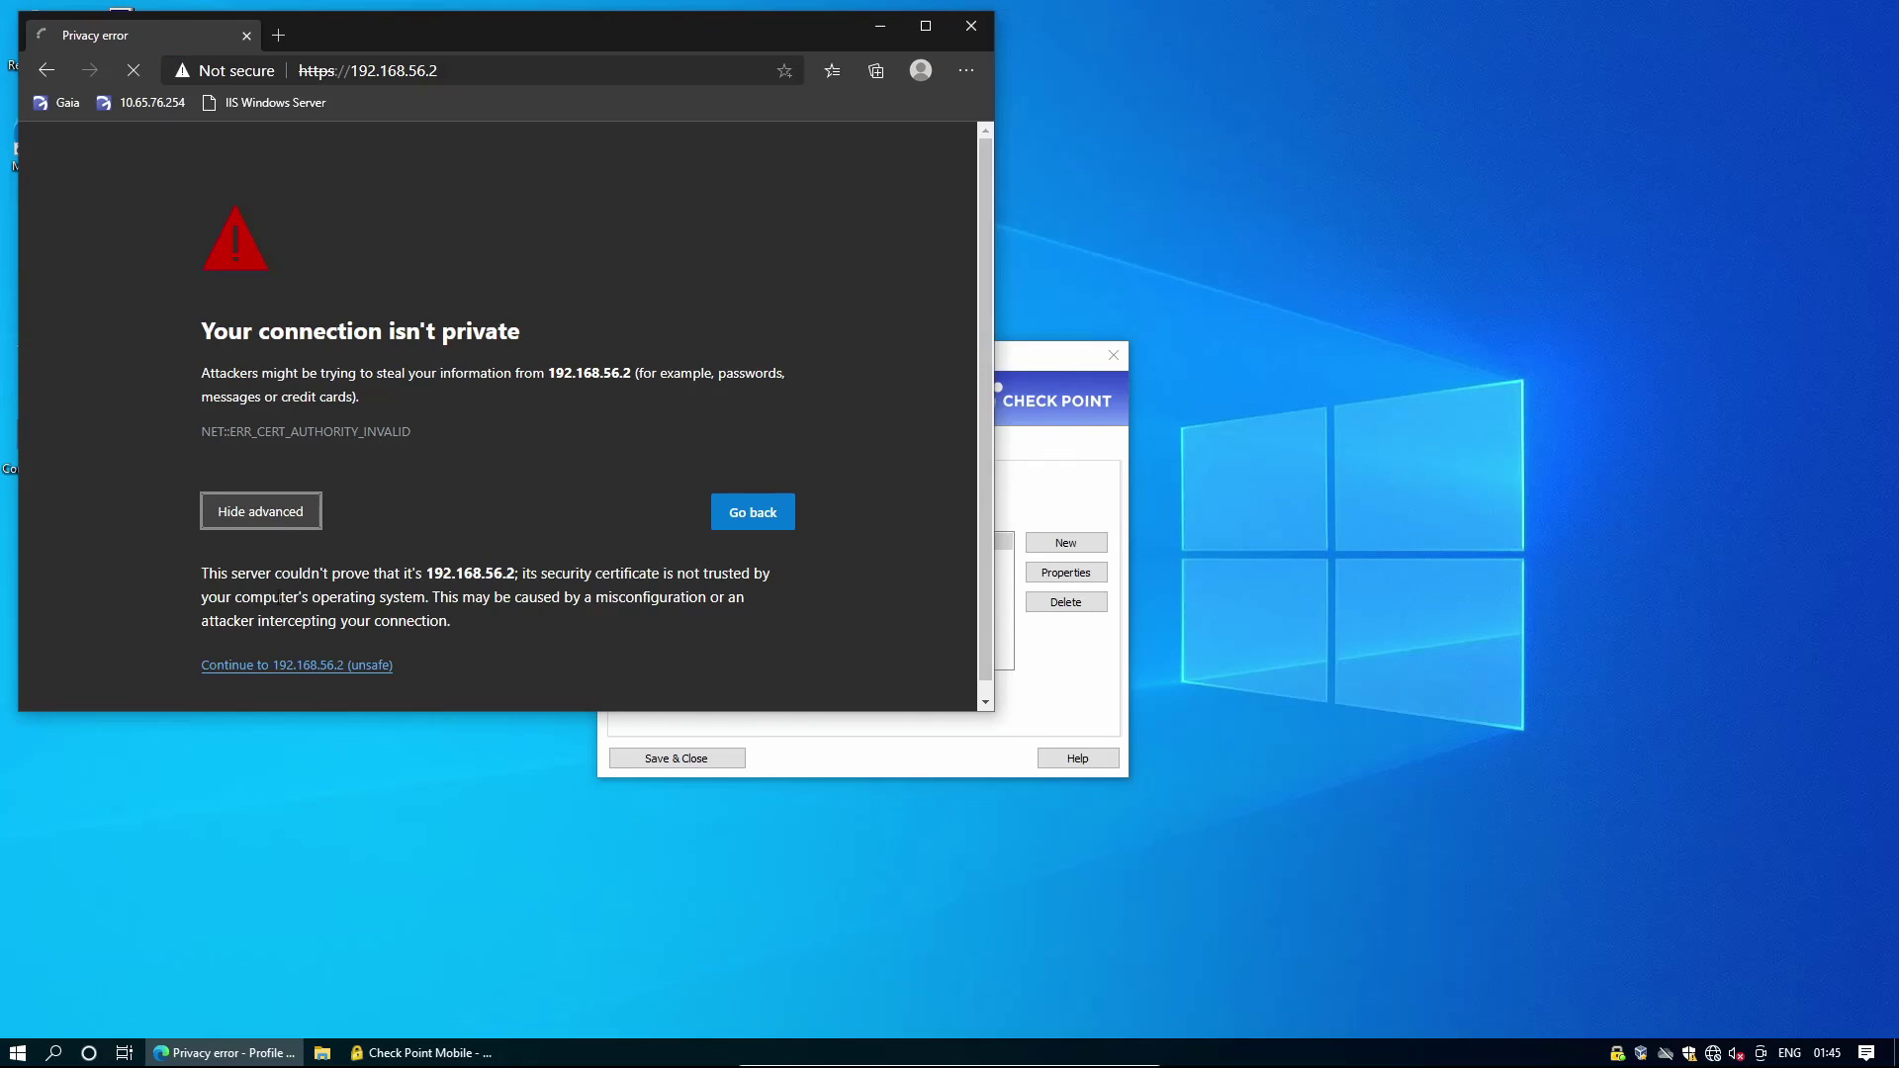
{"action": "left_click", "coordinate": [318, 665]}
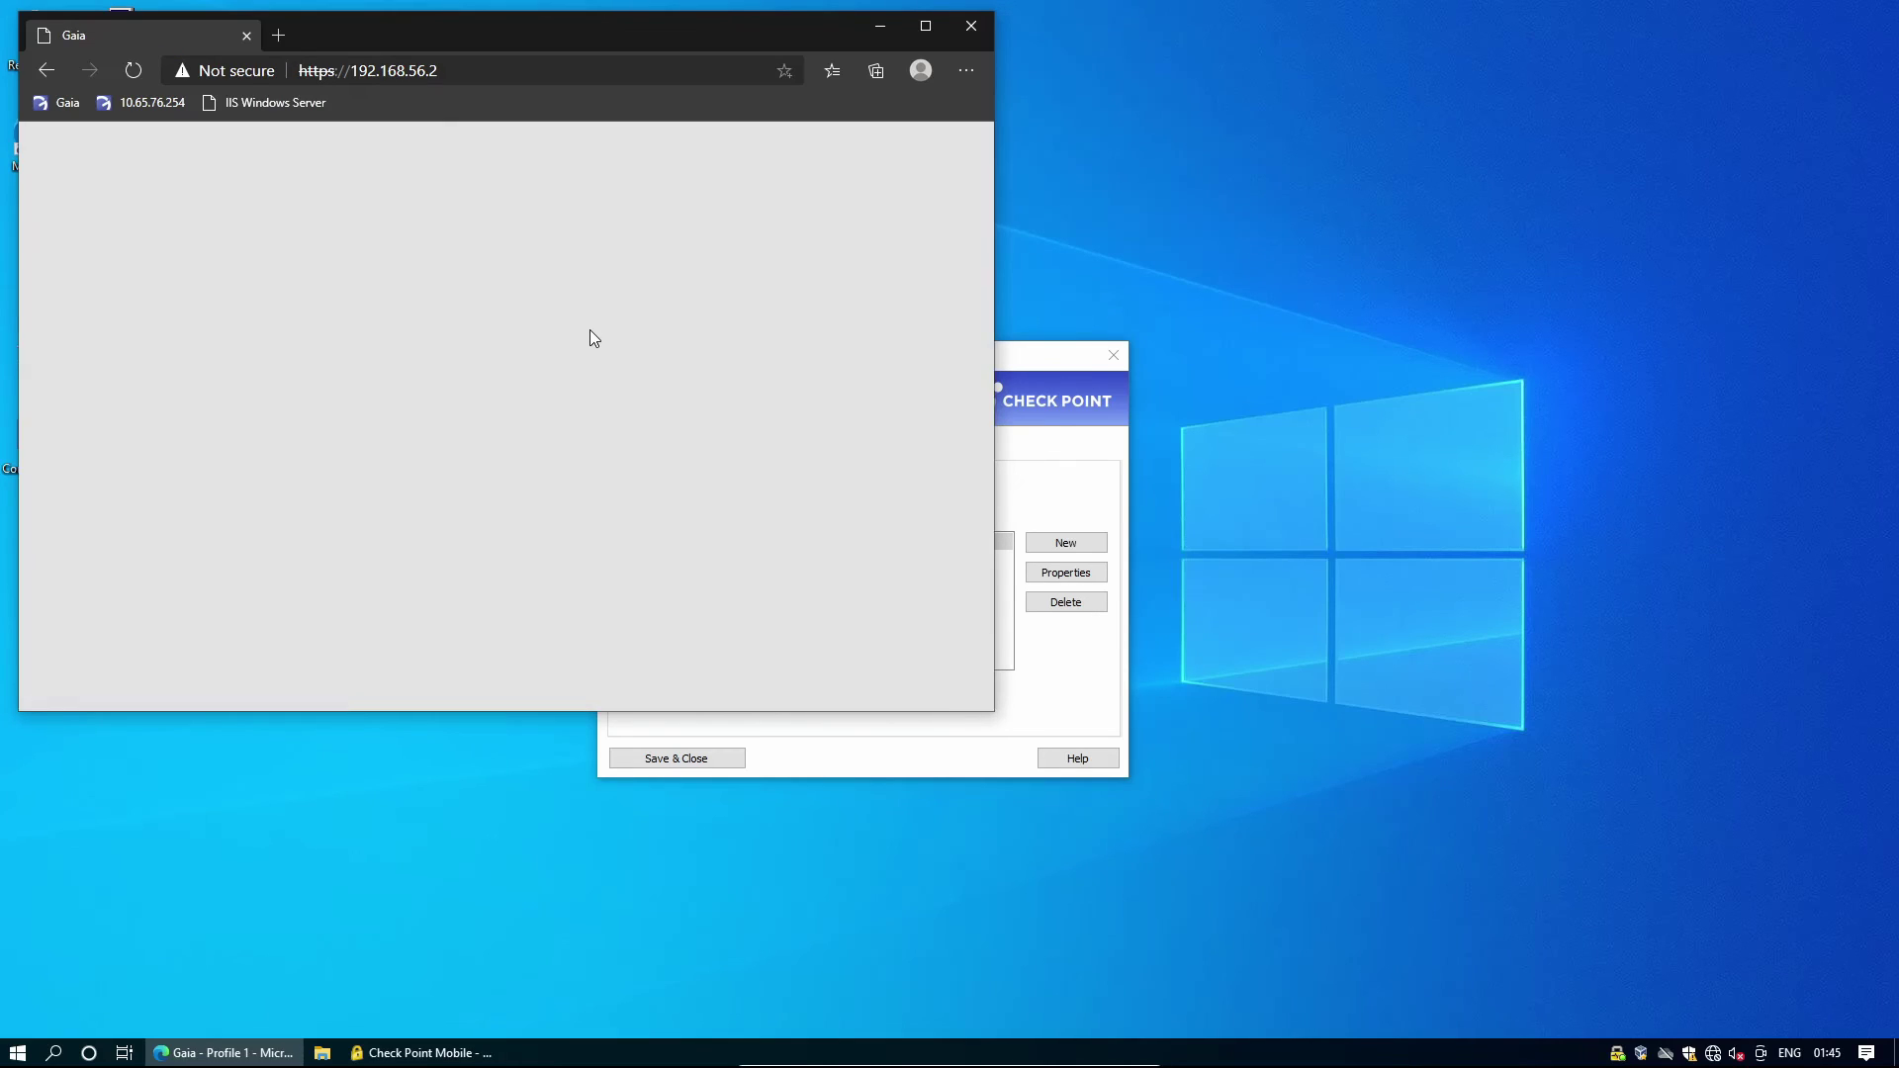
{"action": "type", "text": "admin"}
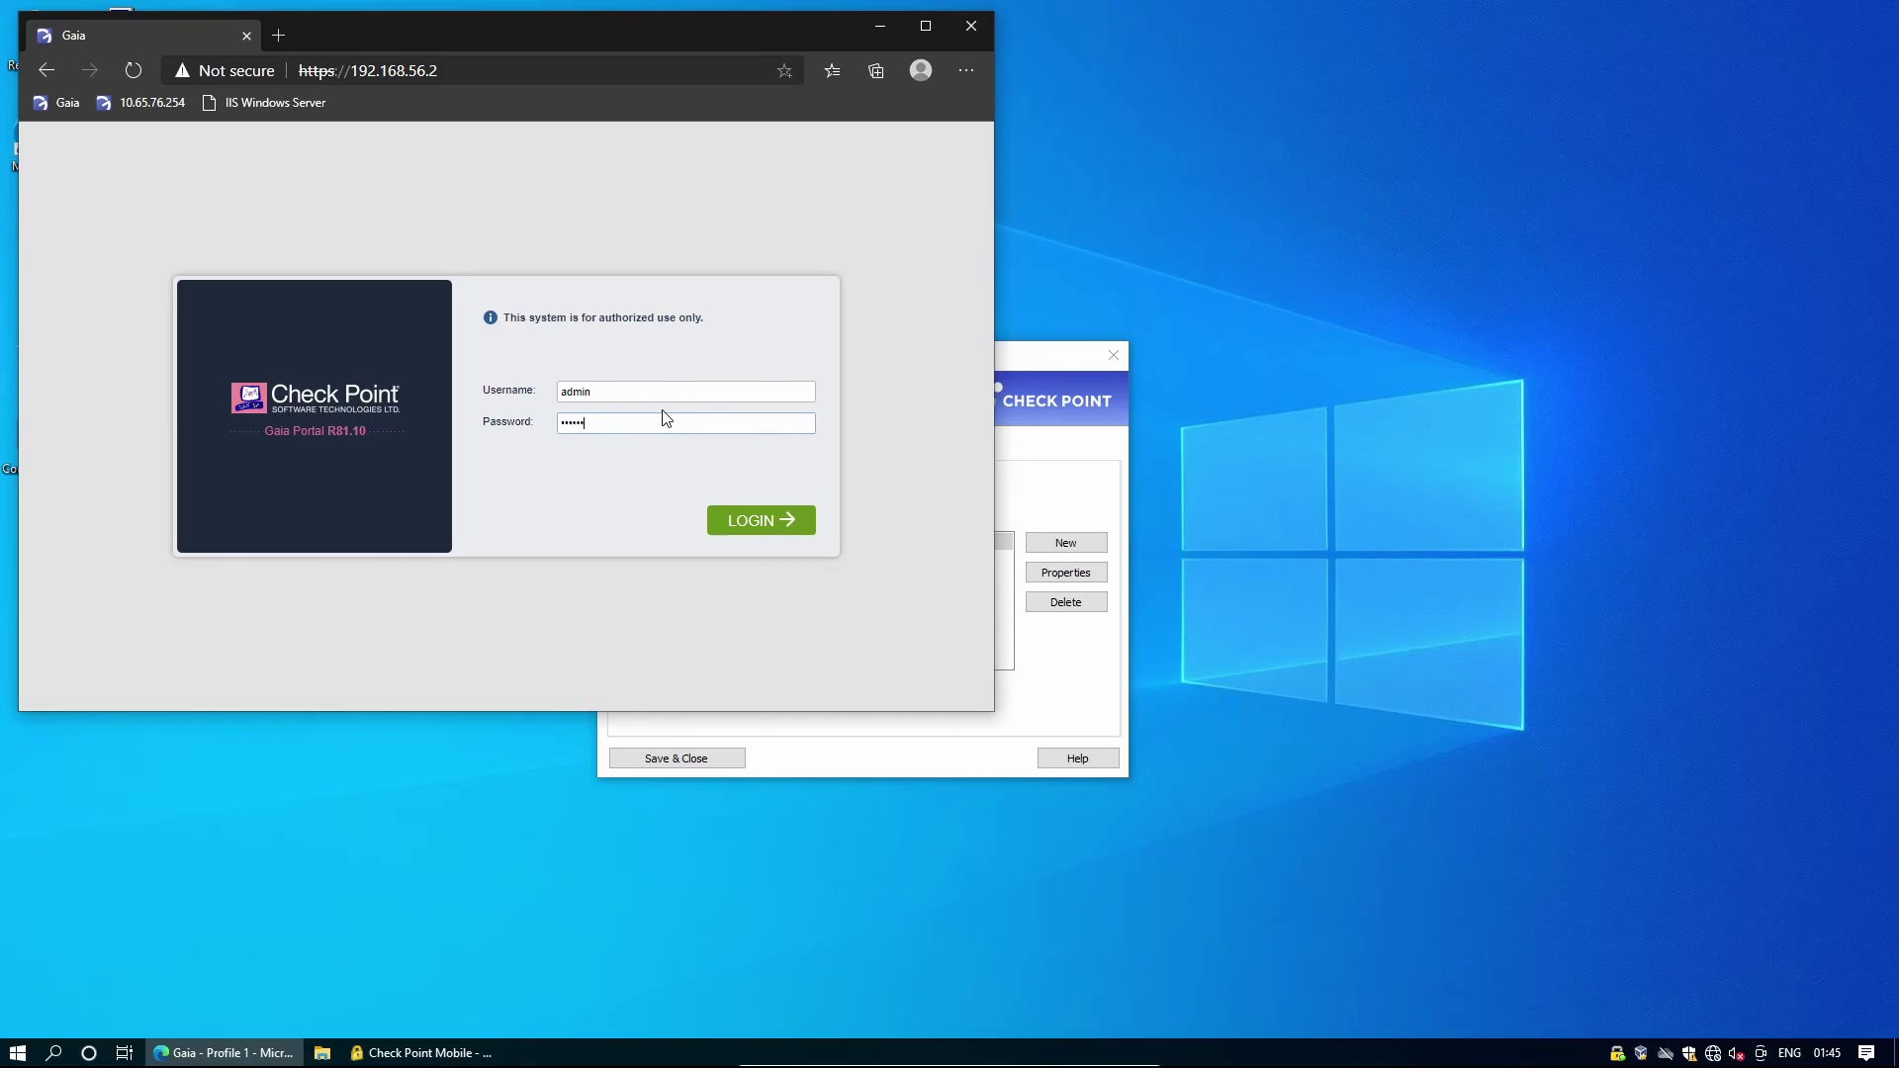
{"action": "key", "text": "Return"}
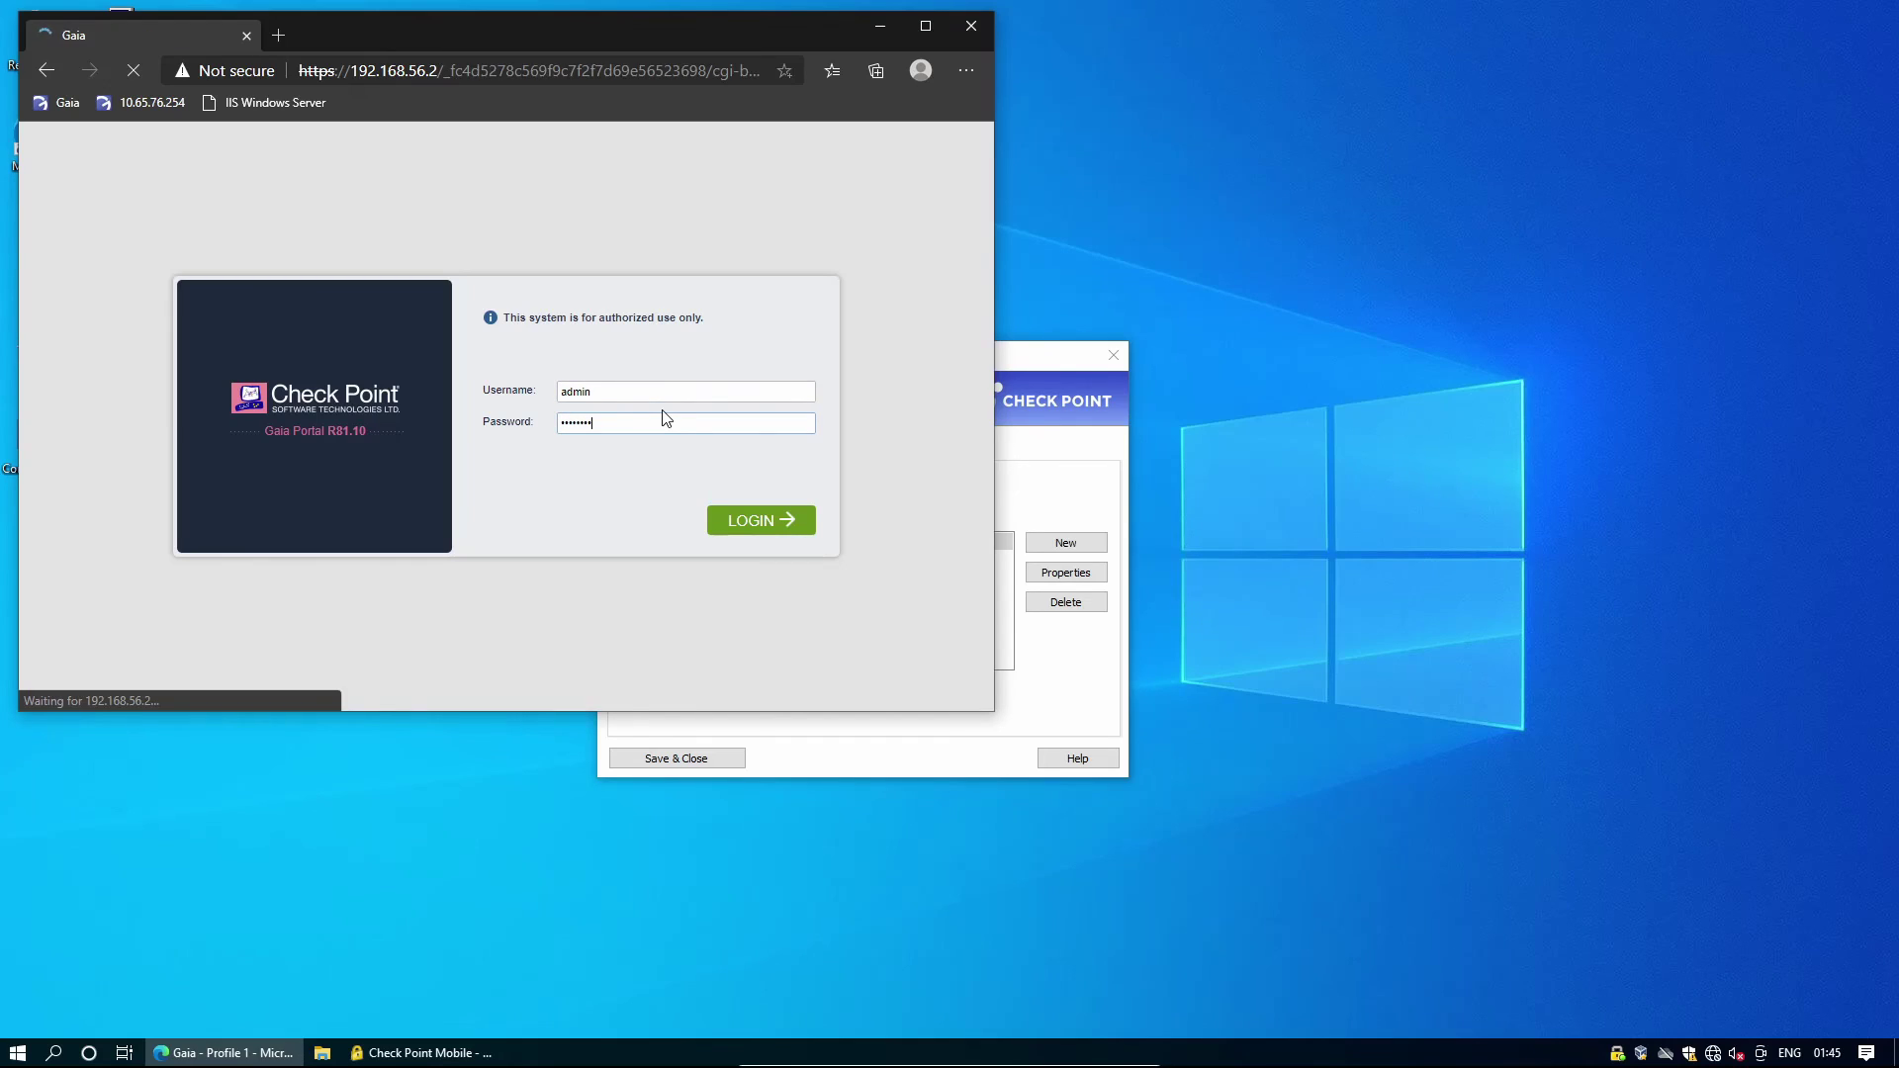